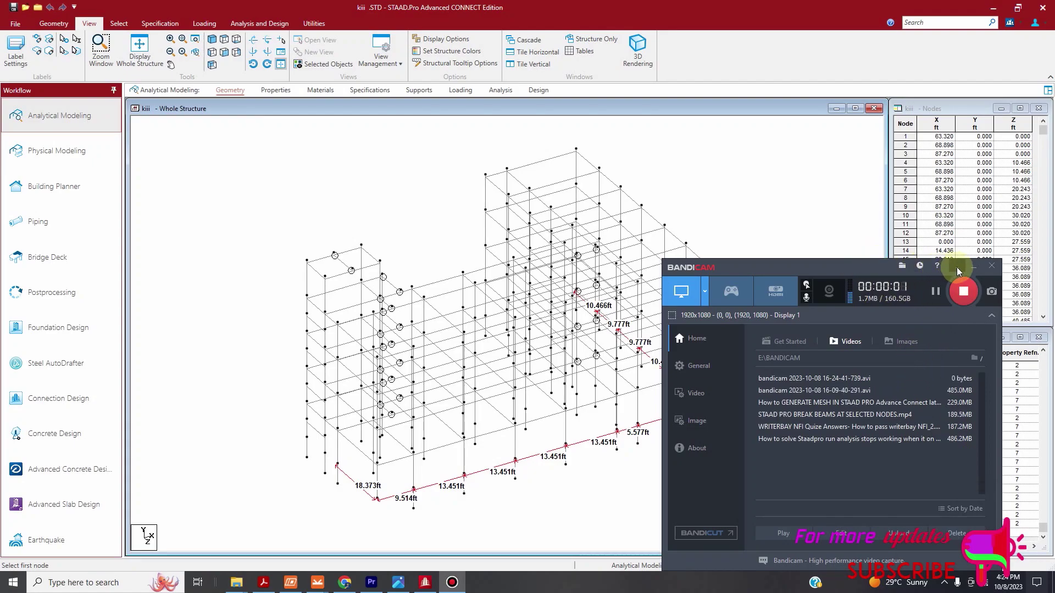
# Step: Minimize the Bandicam recorder panel so the STAAD.Pro model and Beams table are visible
pyautogui.click(958, 269)
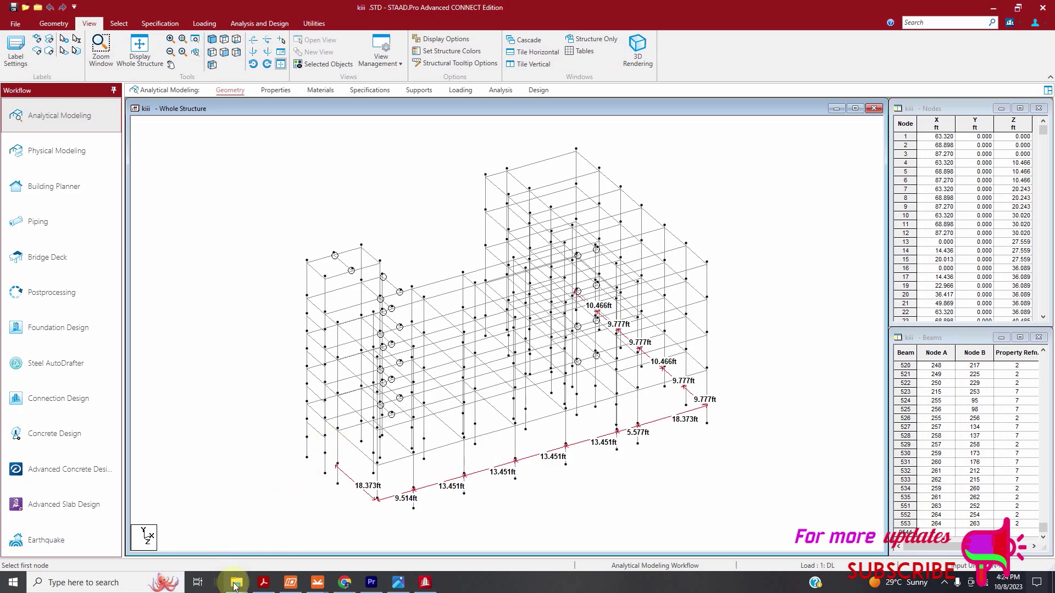
# Step: Extract the design spreadsheets (3) archive here in the PERGOLA folder
pyautogui.moveTo(236, 583)
pyautogui.click(294, 552)
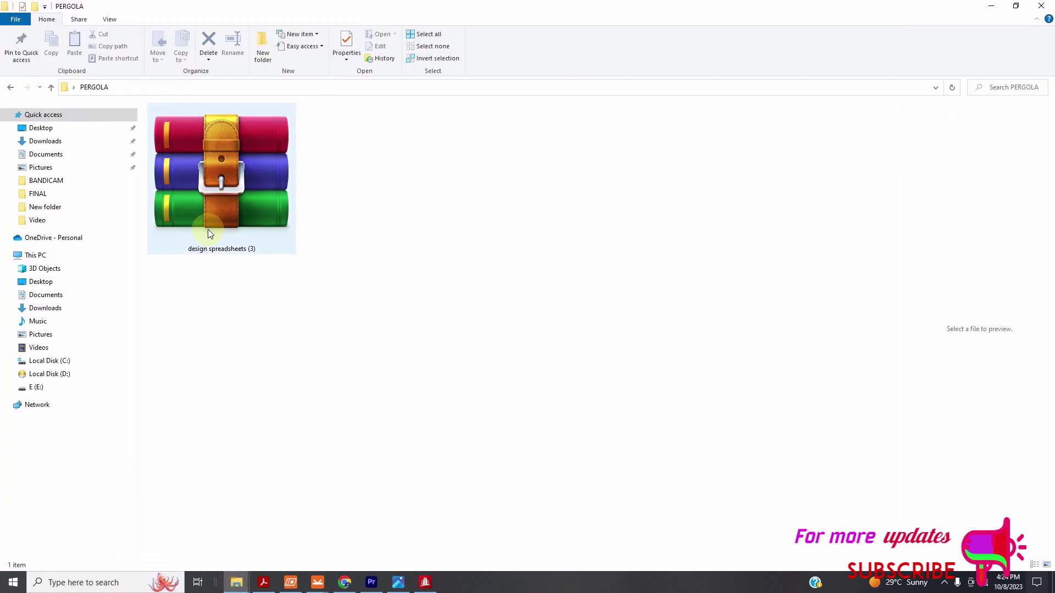
pyautogui.rightClick(233, 195)
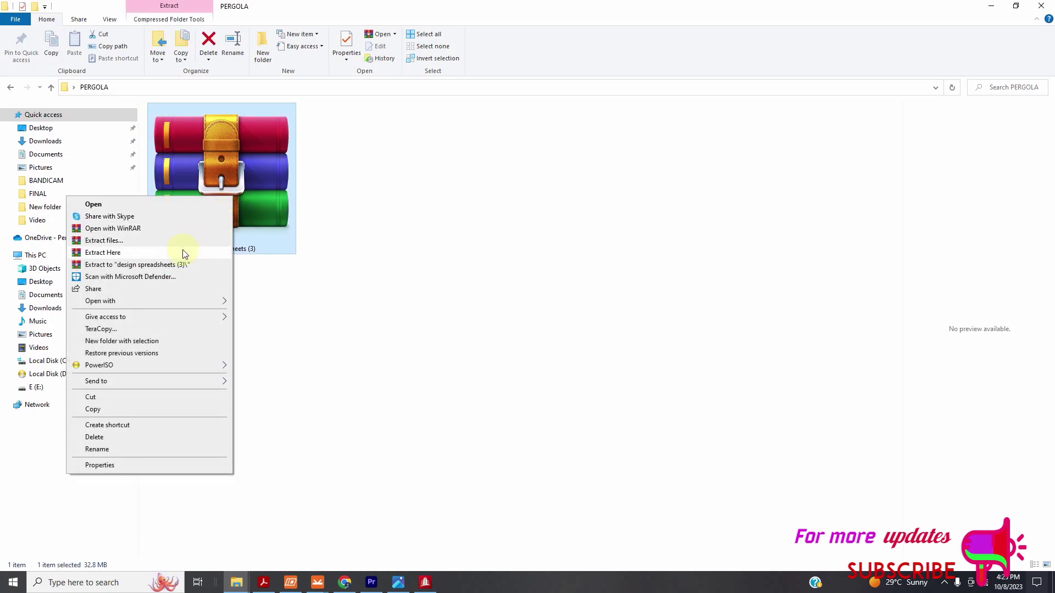
pyautogui.click(184, 253)
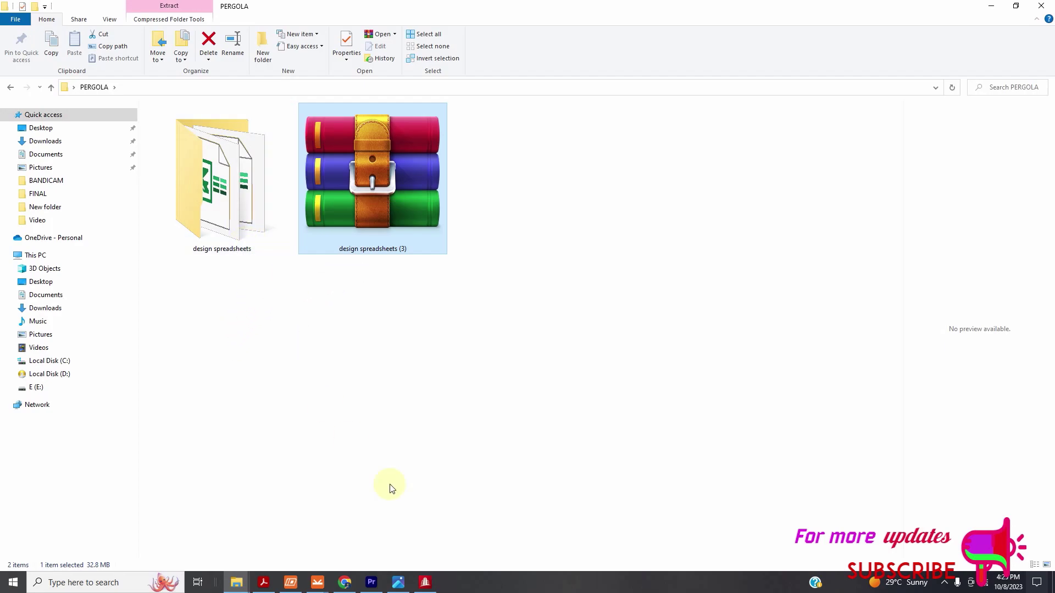
# Step: Show the STAAD.Pro structure in top plan view, zoomed out slightly
pyautogui.click(425, 581)
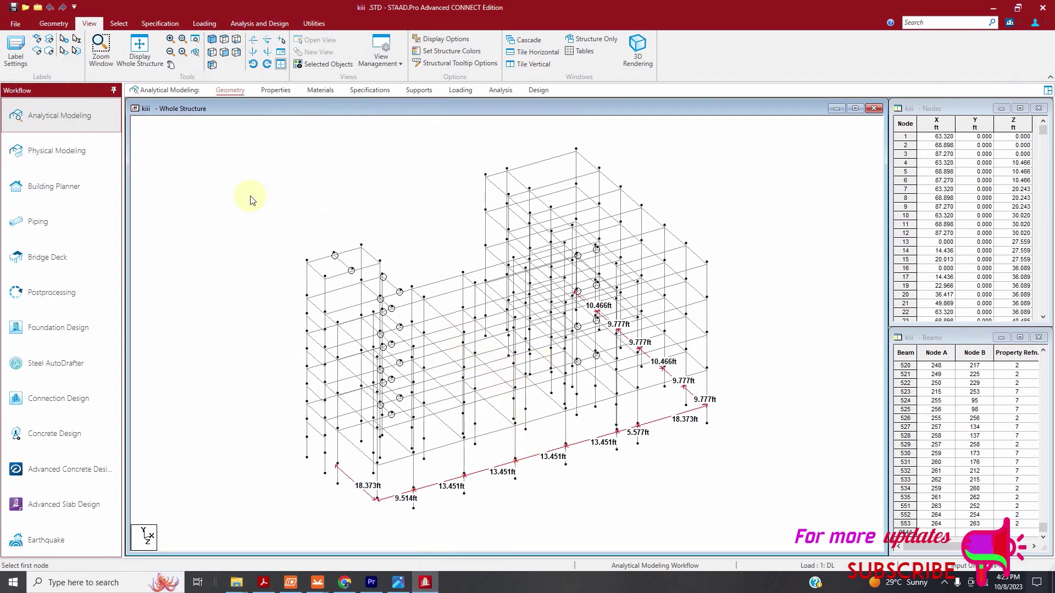
pyautogui.click(224, 52)
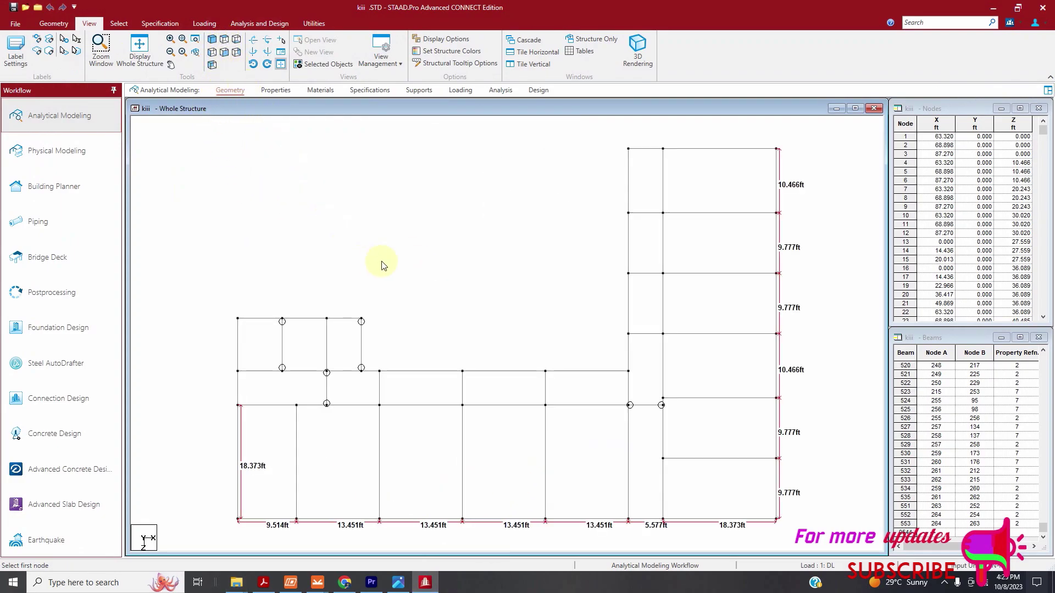
pyautogui.scroll(-1, 570, 358)
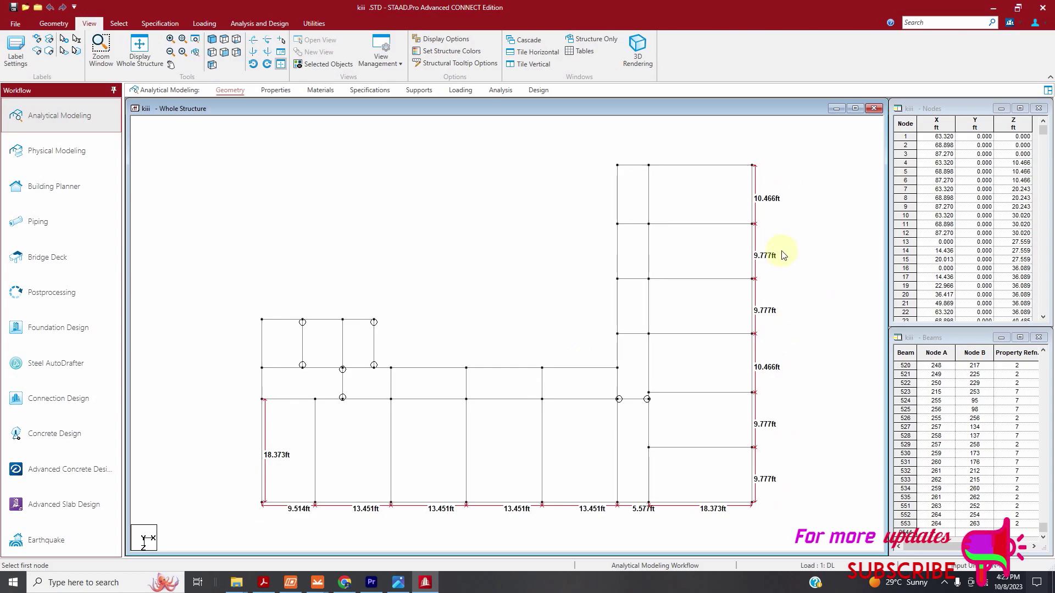
# Step: Remove all existing node-to-node distance dimensions and start a new Node to Node Distance measurement
pyautogui.click(314, 23)
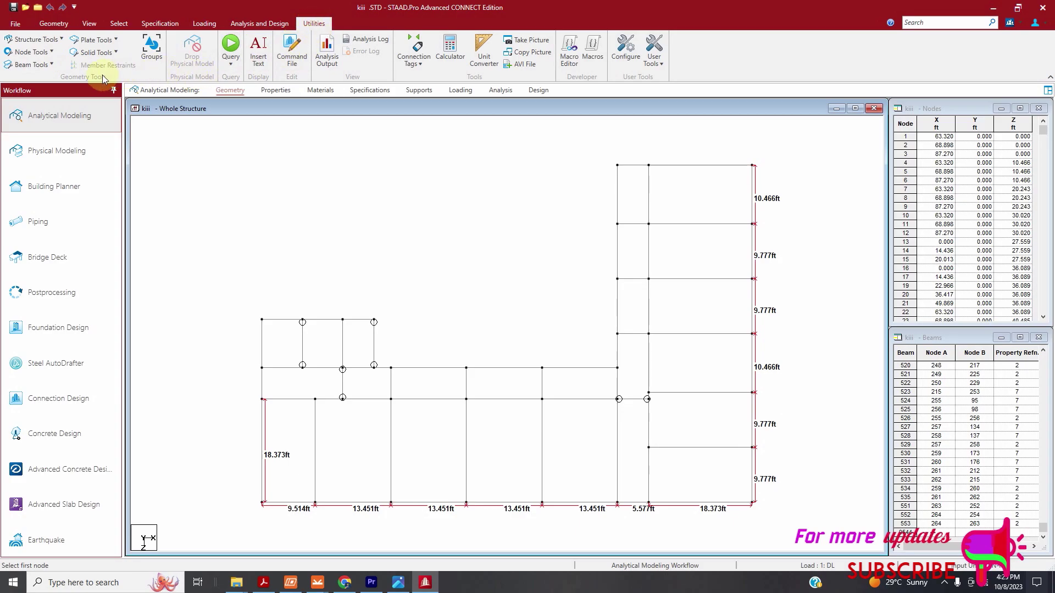
pyautogui.click(52, 52)
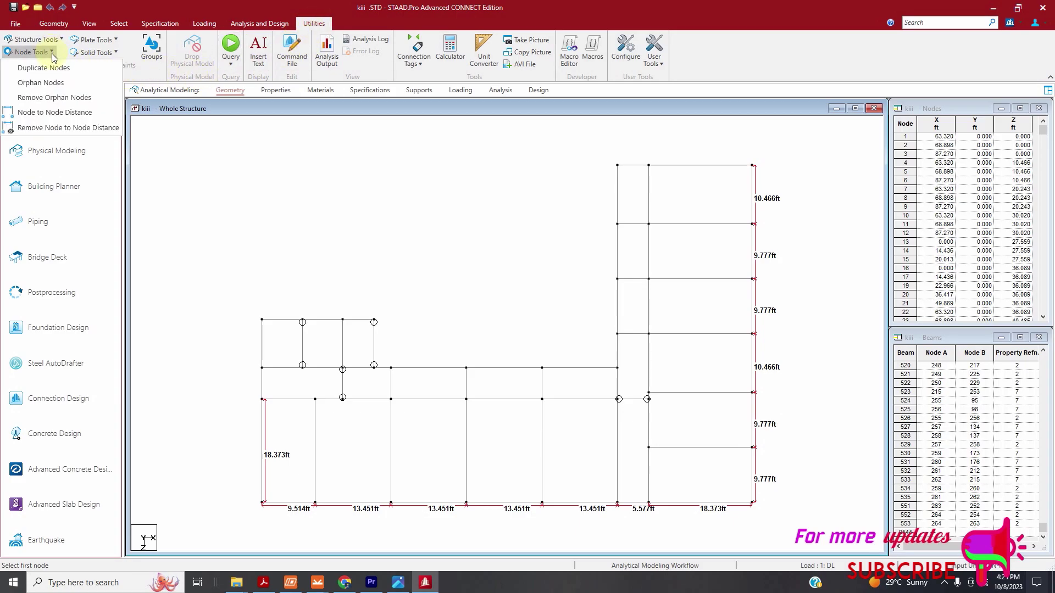
pyautogui.click(49, 128)
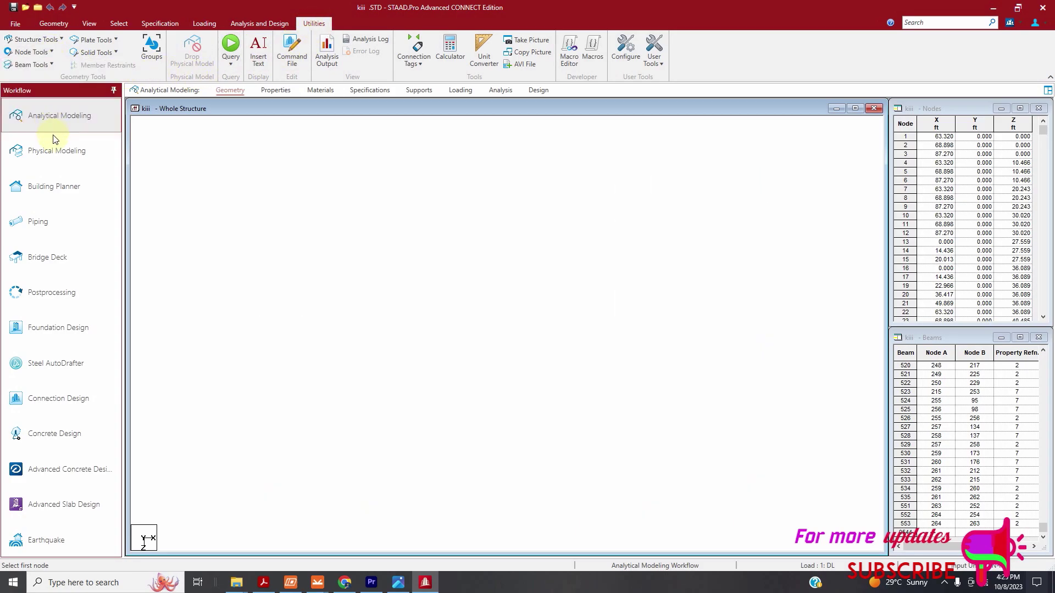
pyautogui.click(53, 50)
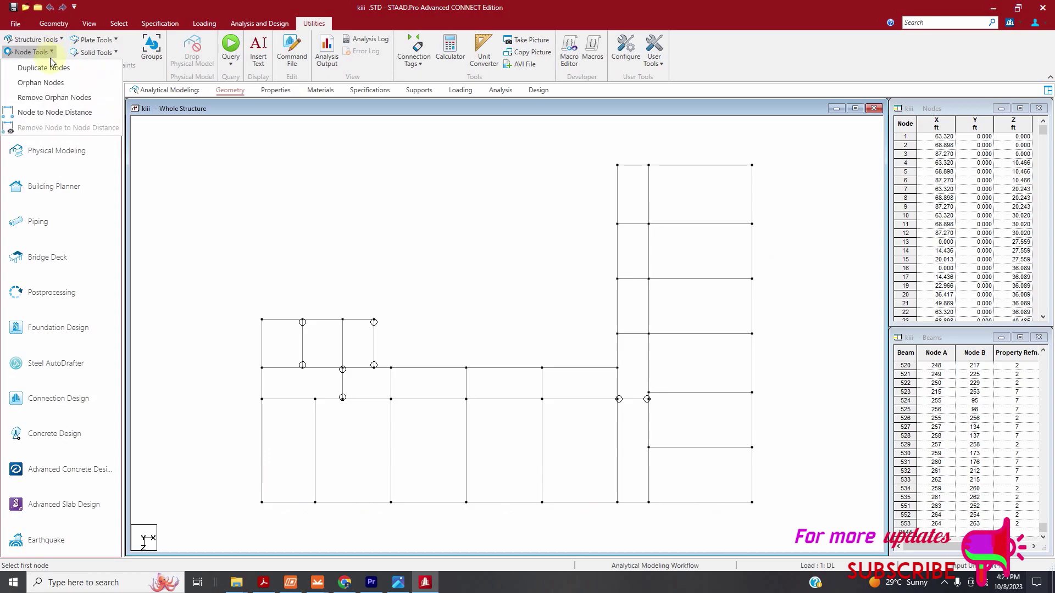
pyautogui.click(40, 114)
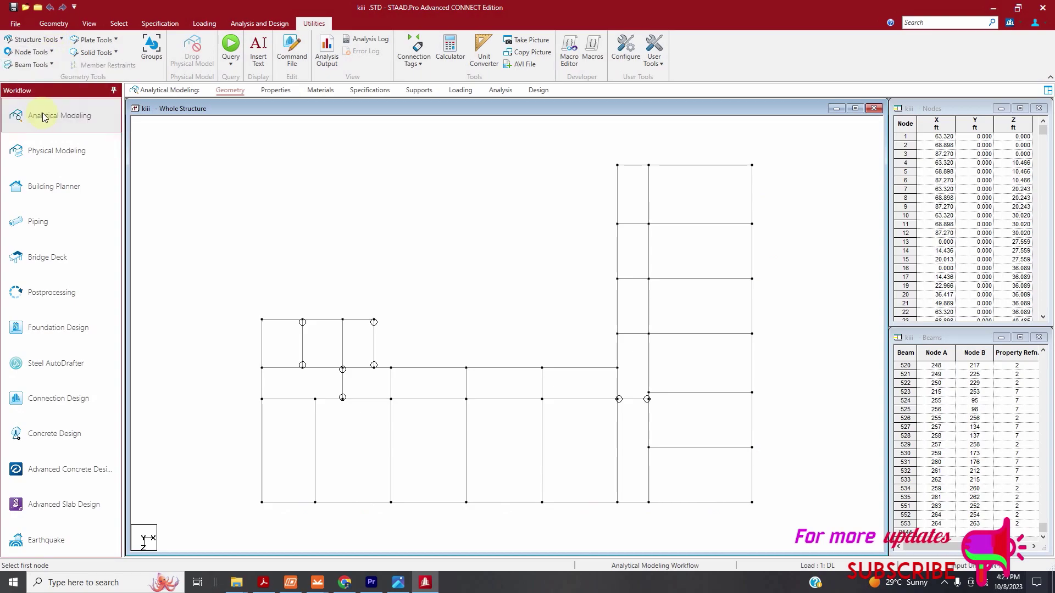
pyautogui.click(50, 52)
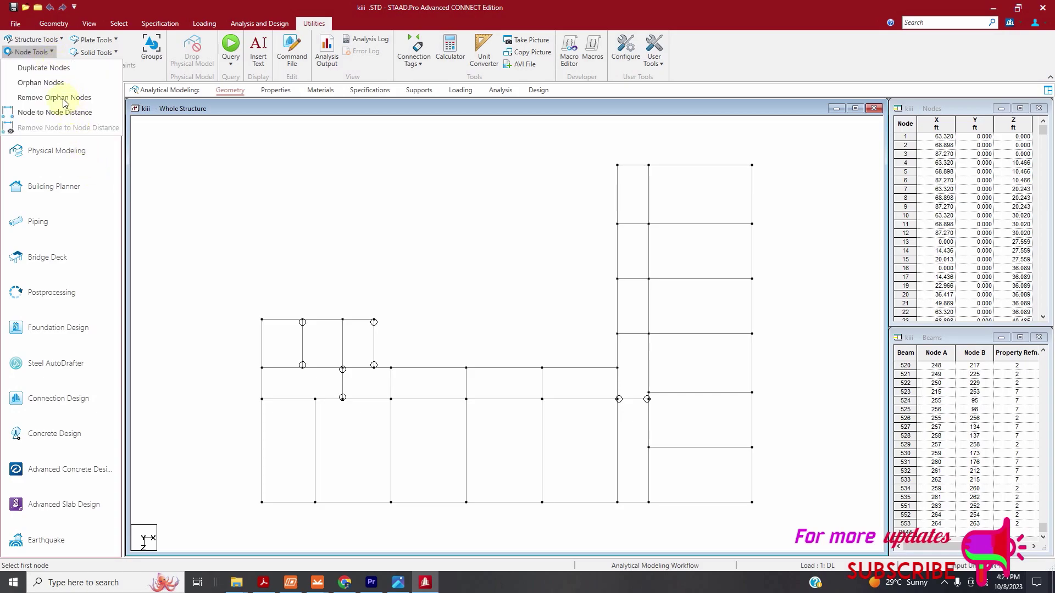
pyautogui.click(55, 114)
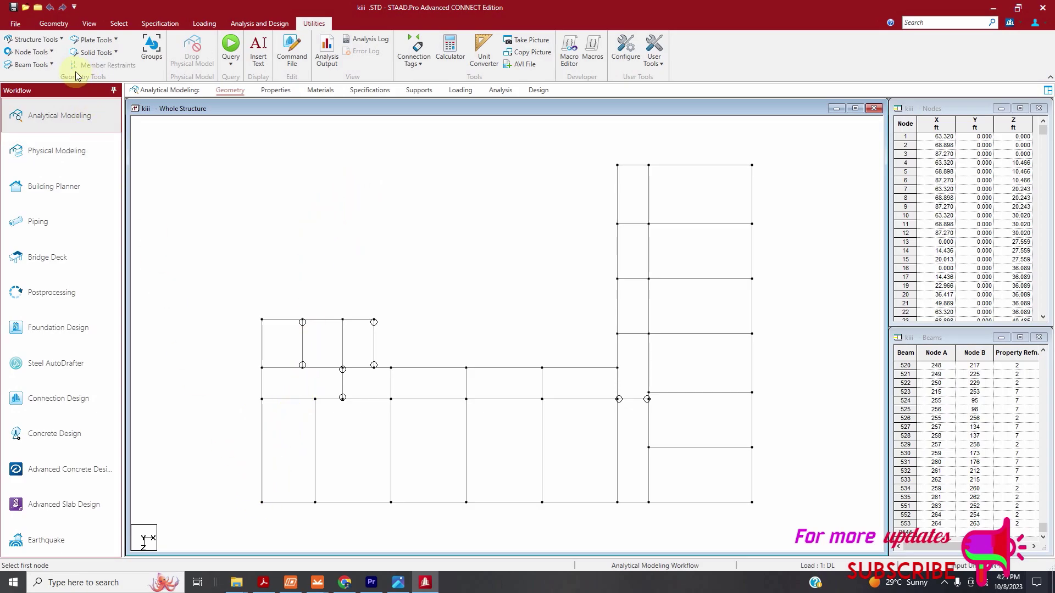
pyautogui.click(51, 52)
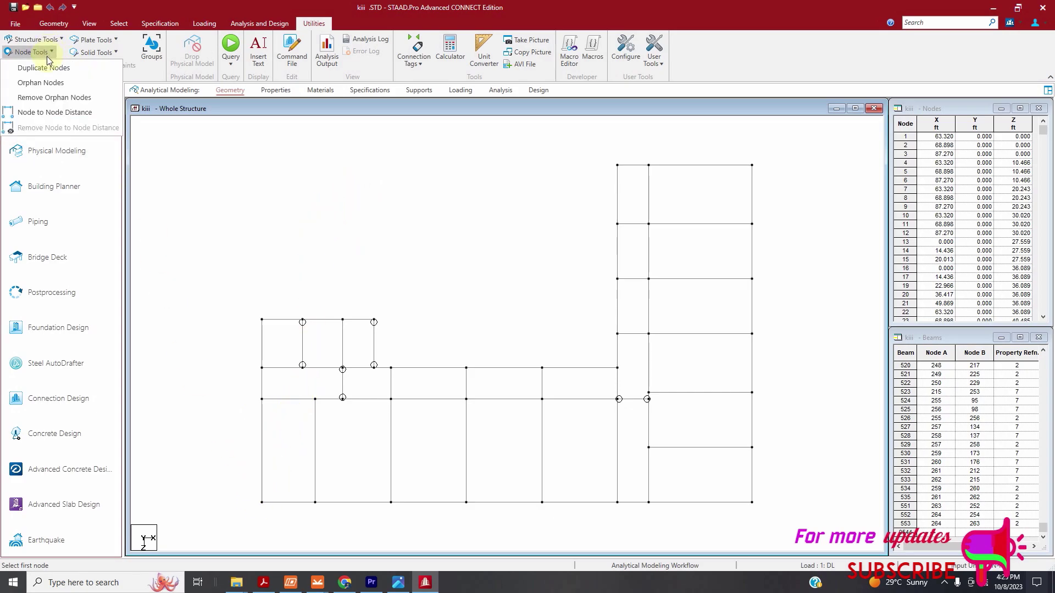
pyautogui.click(27, 112)
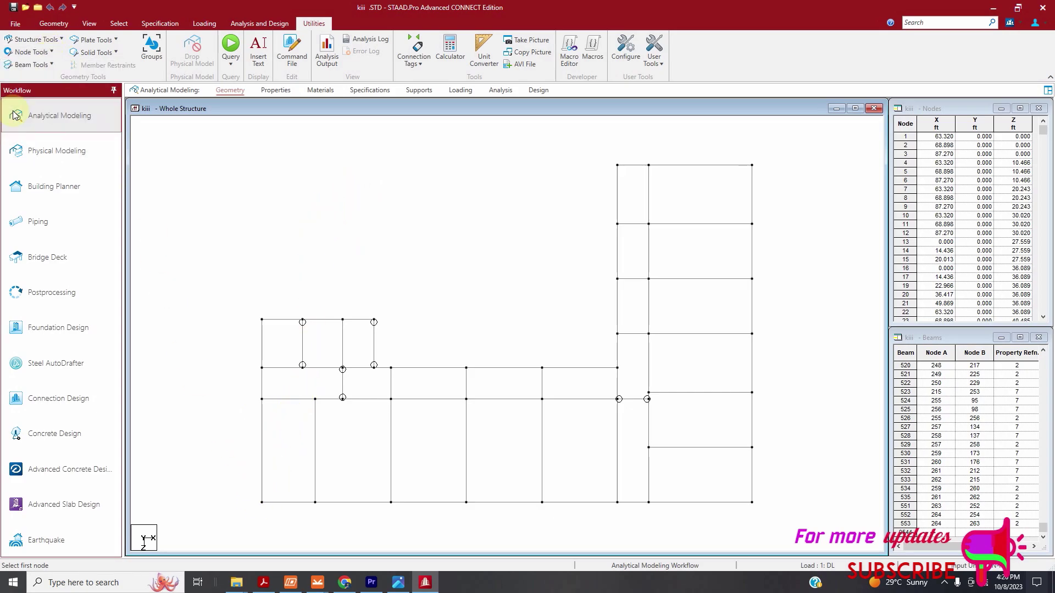
# Step: Dimension the bottom bays: 9.514ft, four 13.451ft, 5.577ft and 18.373ft
pyautogui.click(262, 503)
pyautogui.click(315, 503)
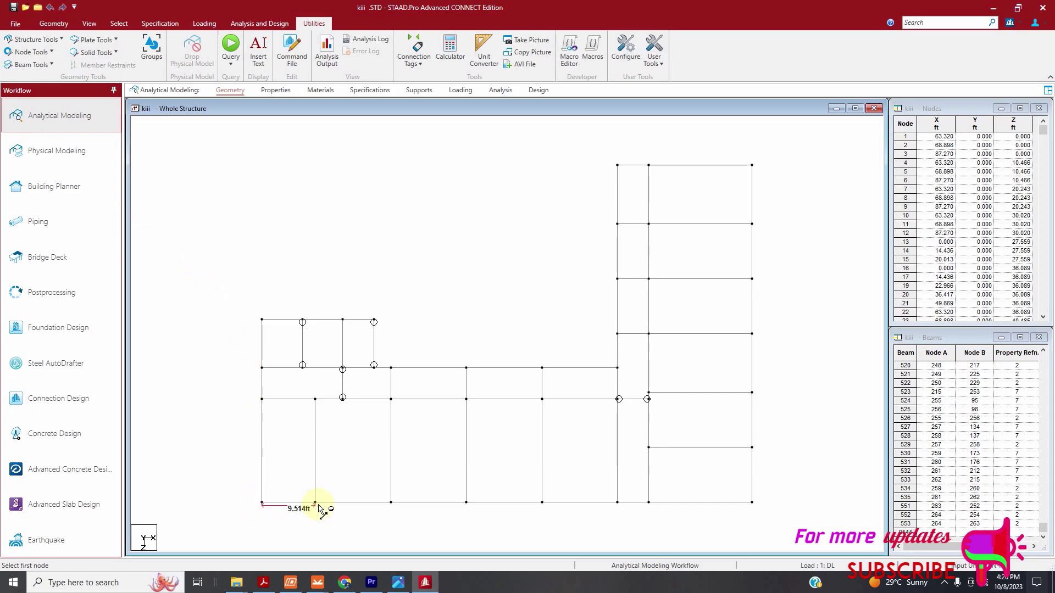
pyautogui.click(316, 503)
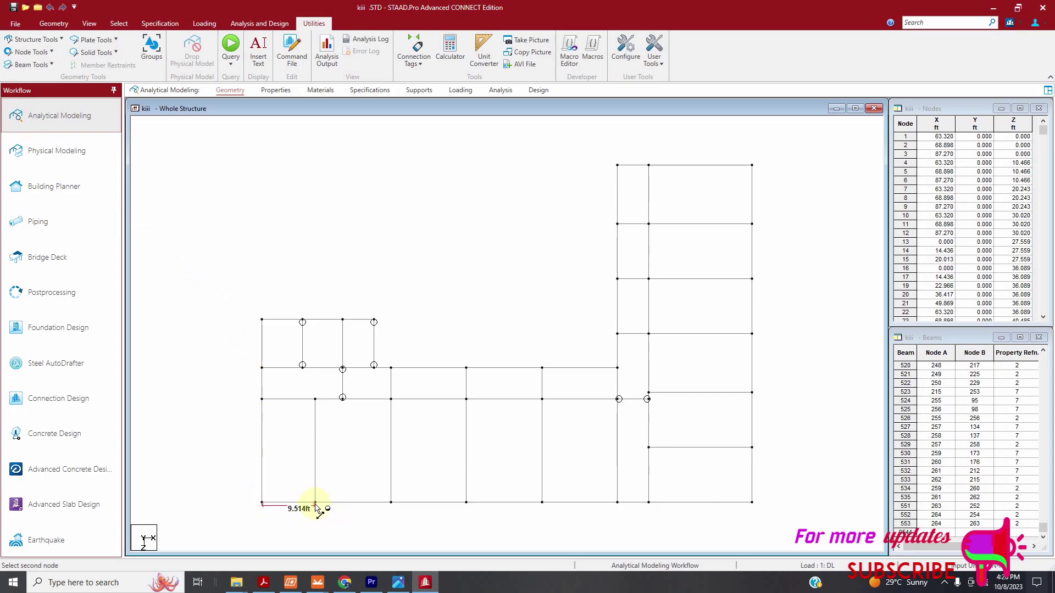
pyautogui.click(392, 504)
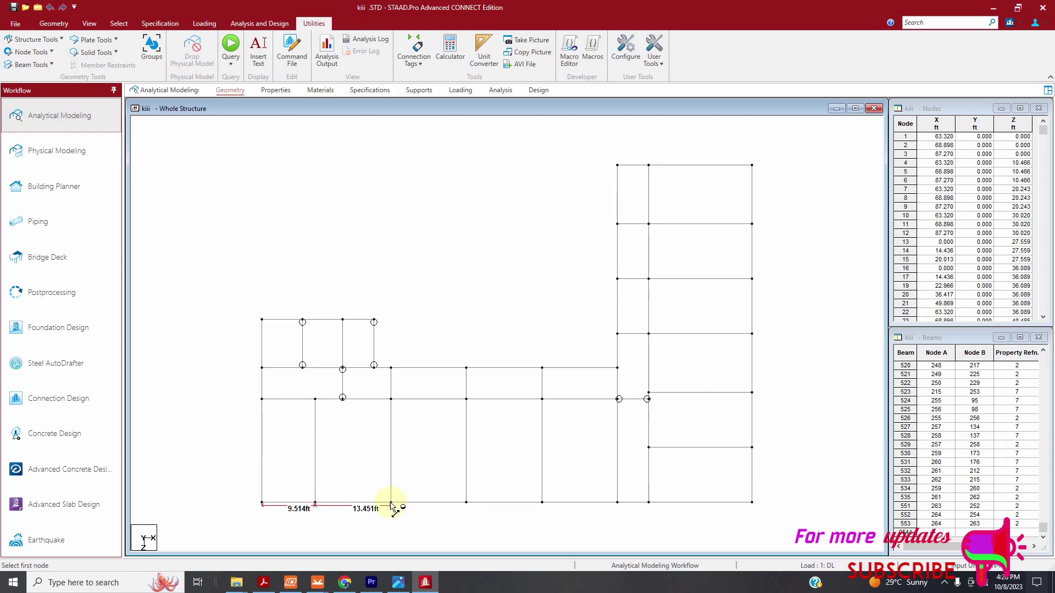
pyautogui.click(467, 503)
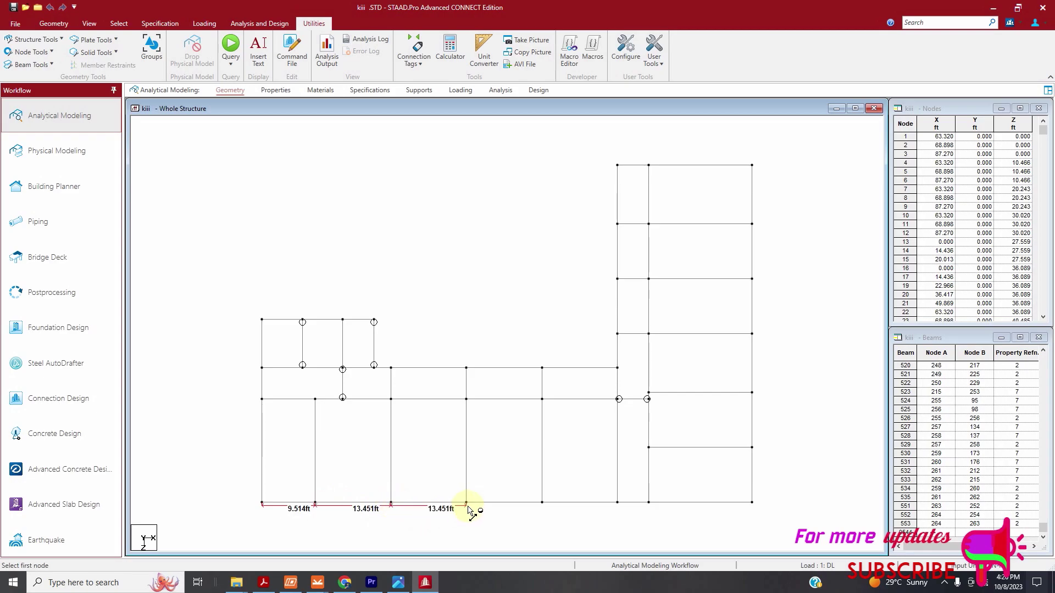
pyautogui.click(542, 504)
pyautogui.click(544, 506)
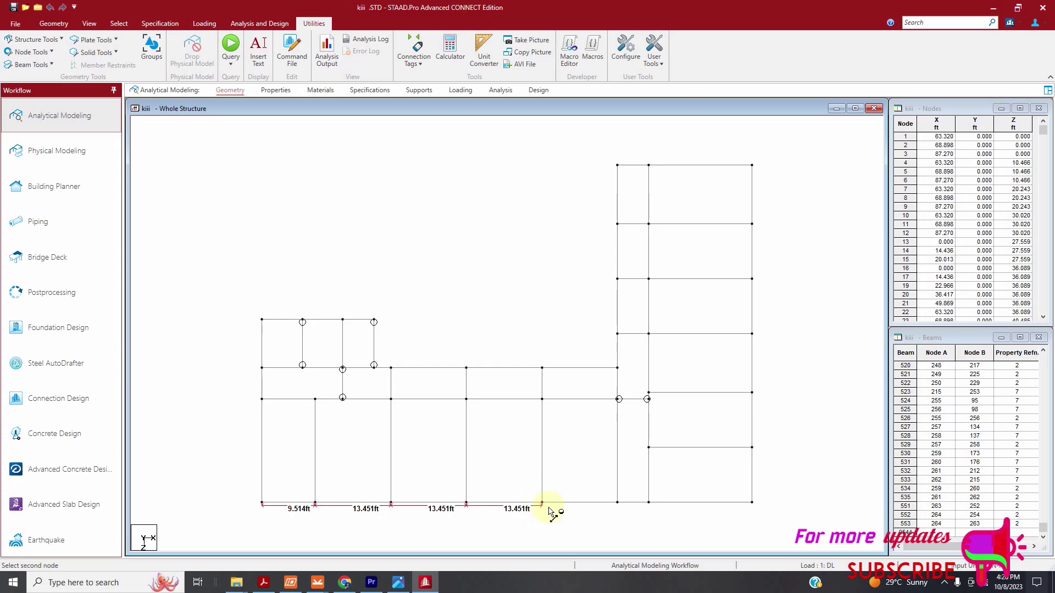
pyautogui.click(618, 505)
pyautogui.click(618, 504)
pyautogui.click(649, 504)
pyautogui.click(649, 505)
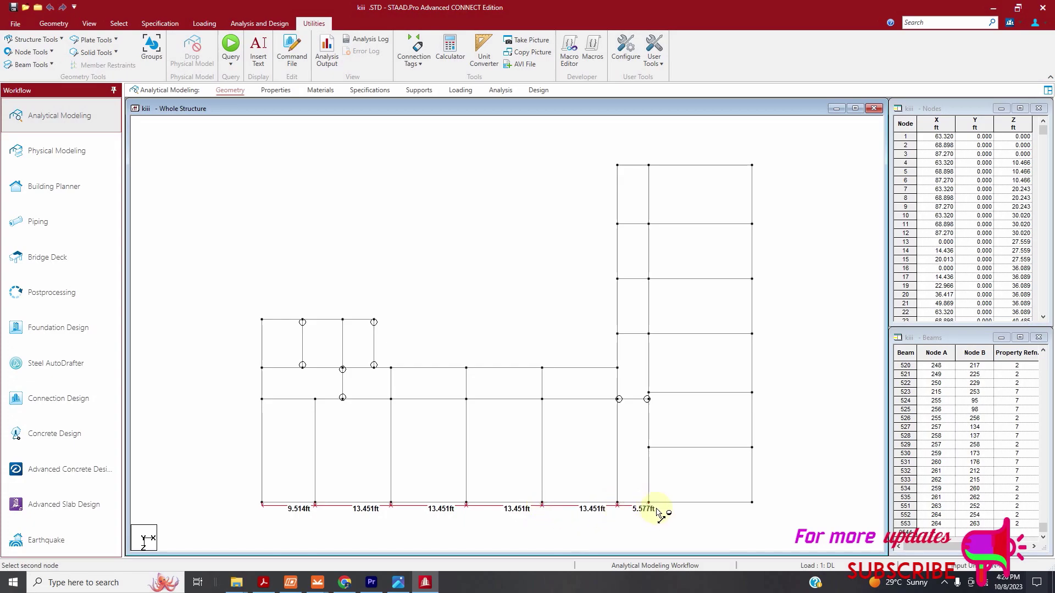
pyautogui.click(752, 504)
# Step: Dimension the right-edge 9.777ft and 10.466ft spans and the 18.373ft left-edge span
pyautogui.click(754, 505)
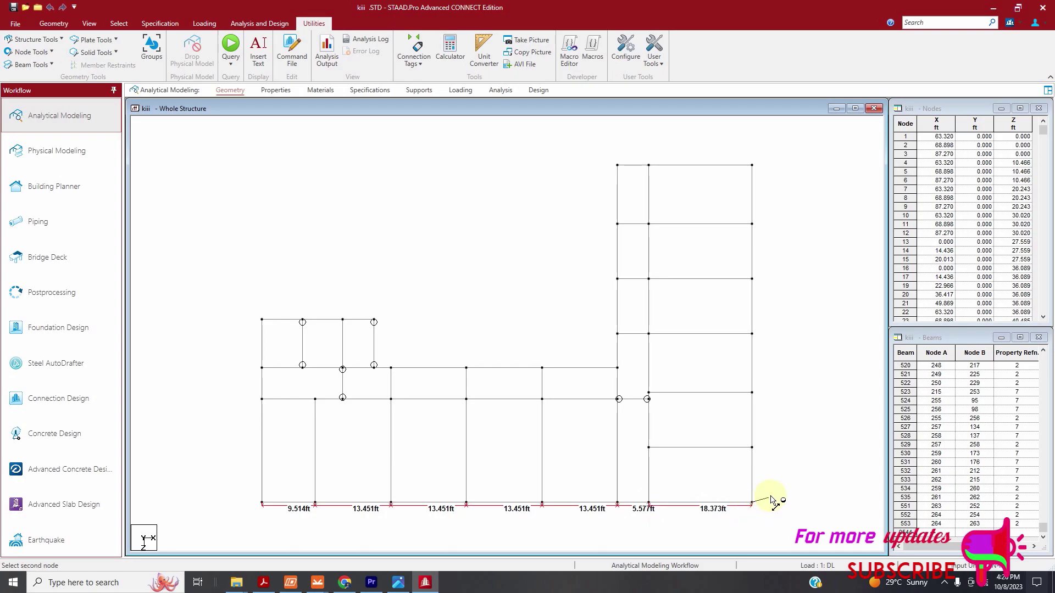
pyautogui.click(753, 448)
pyautogui.click(752, 449)
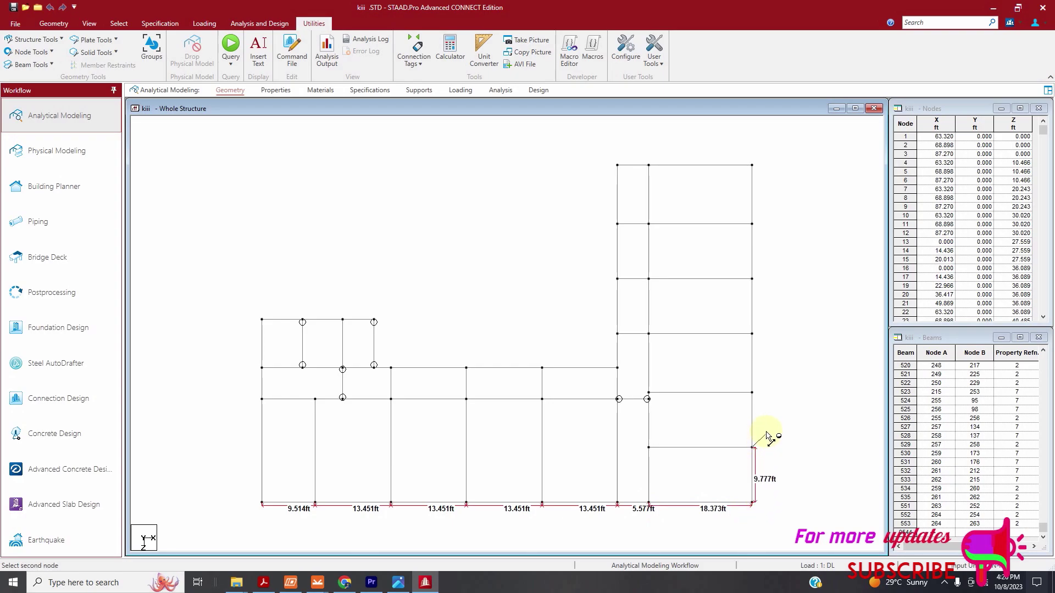
pyautogui.click(753, 393)
pyautogui.click(753, 394)
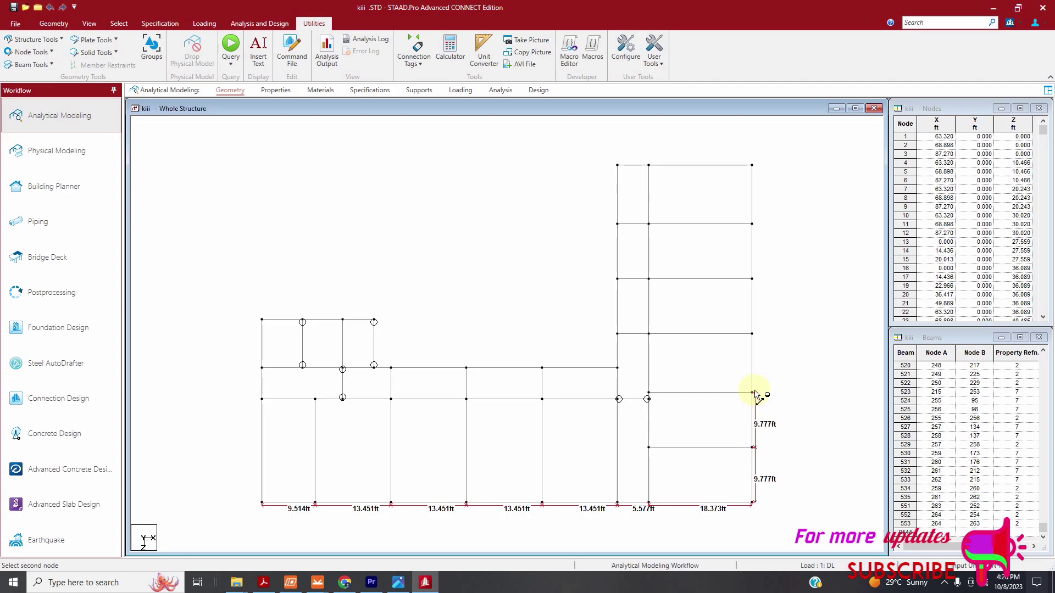
pyautogui.click(752, 335)
pyautogui.click(752, 335)
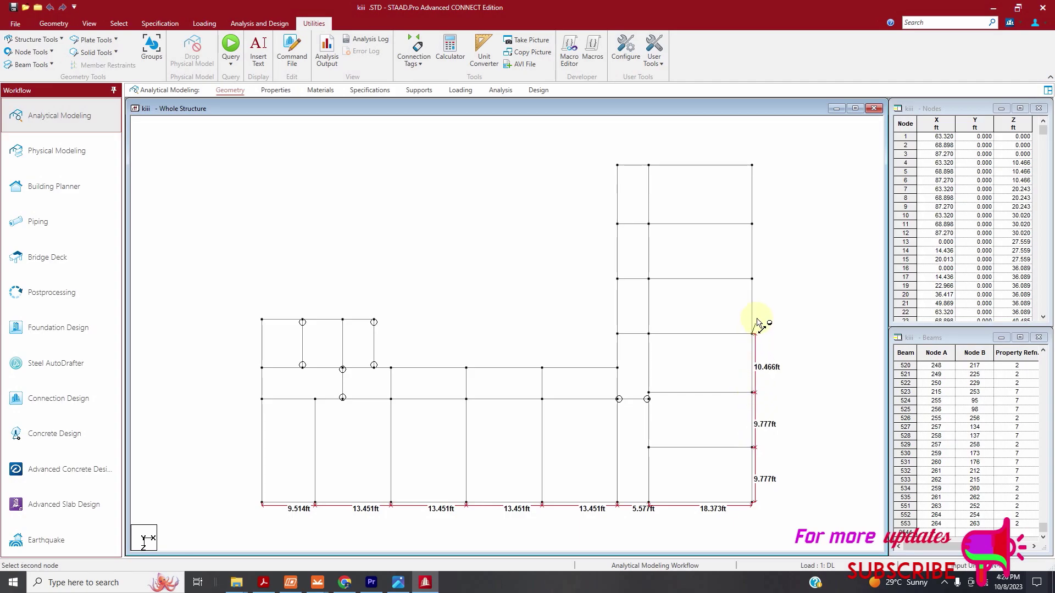
pyautogui.click(753, 281)
pyautogui.click(753, 281)
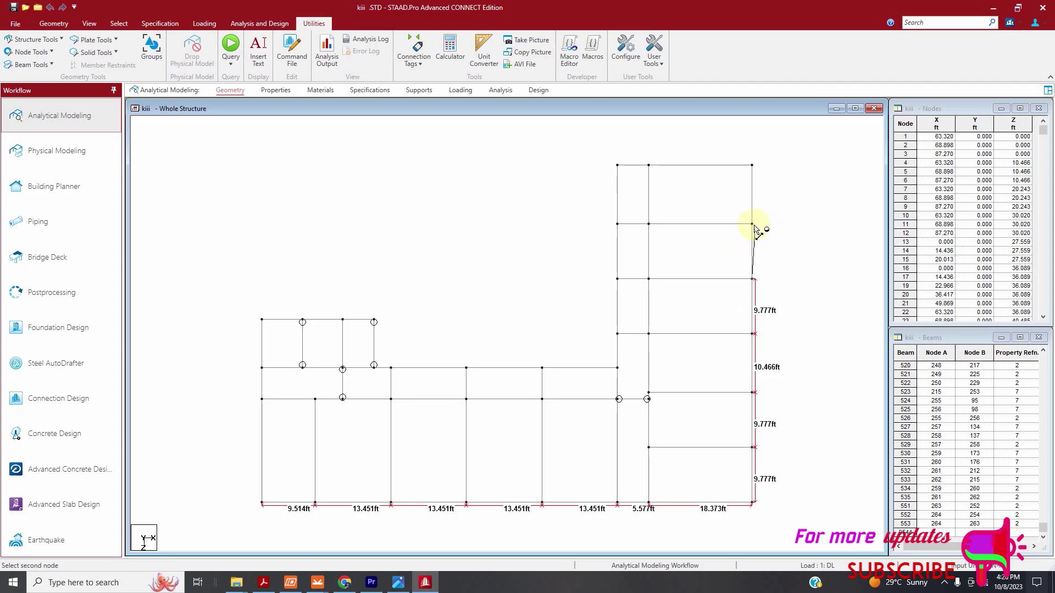
pyautogui.click(753, 225)
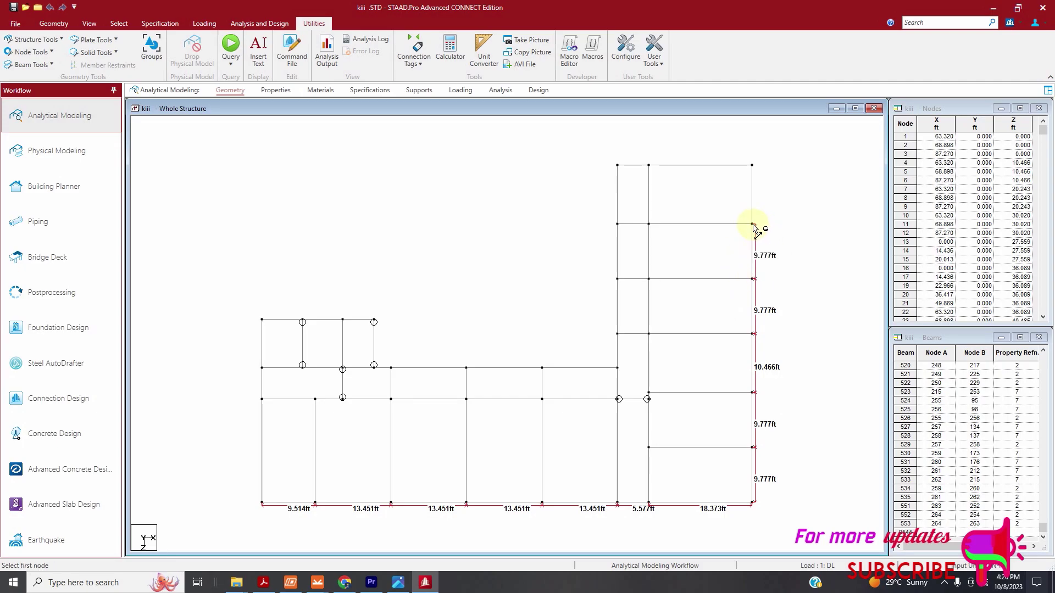
pyautogui.click(753, 165)
pyautogui.click(754, 225)
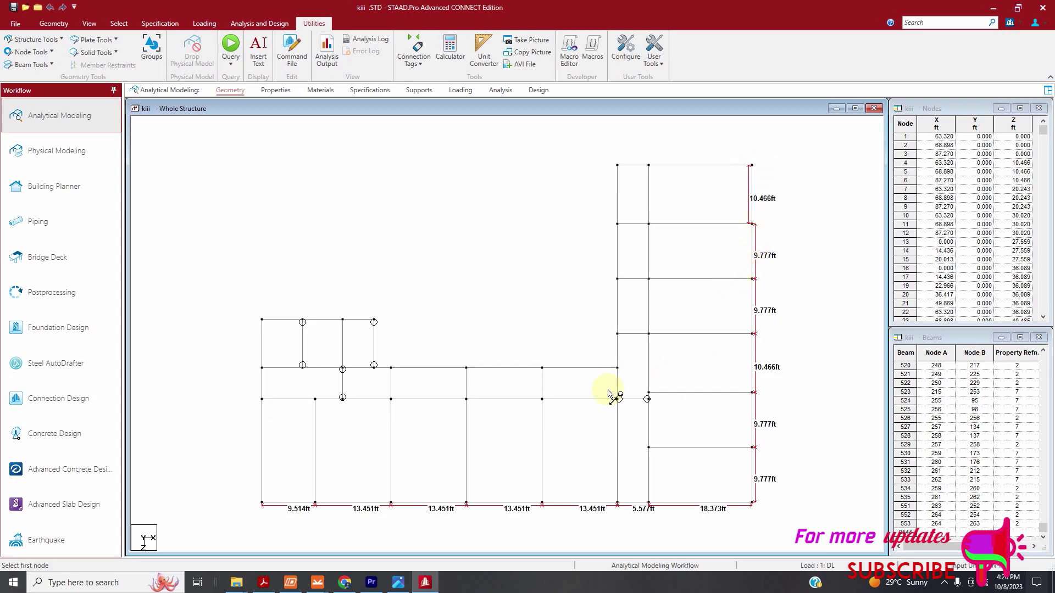
pyautogui.click(264, 503)
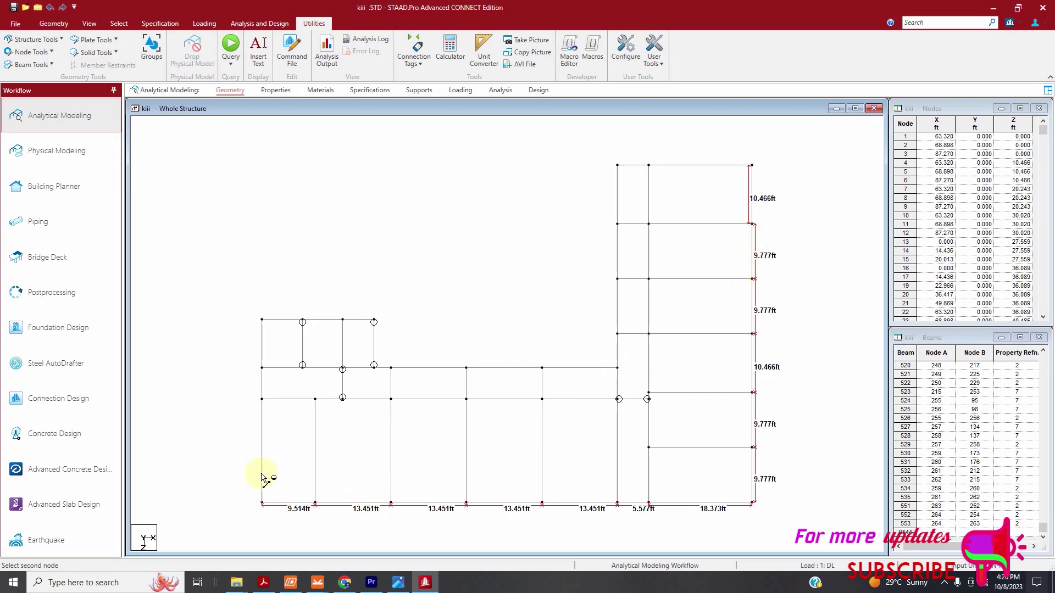
pyautogui.click(263, 399)
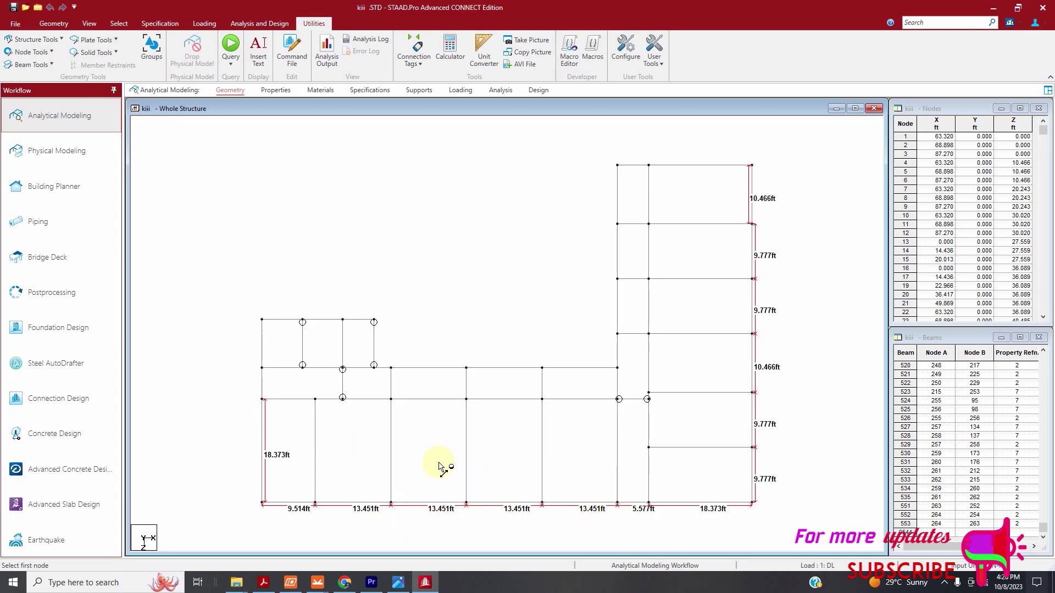
# Step: In Display Options > Structure Units, set Dimension and Displacement to m and apply
pyautogui.click(16, 24)
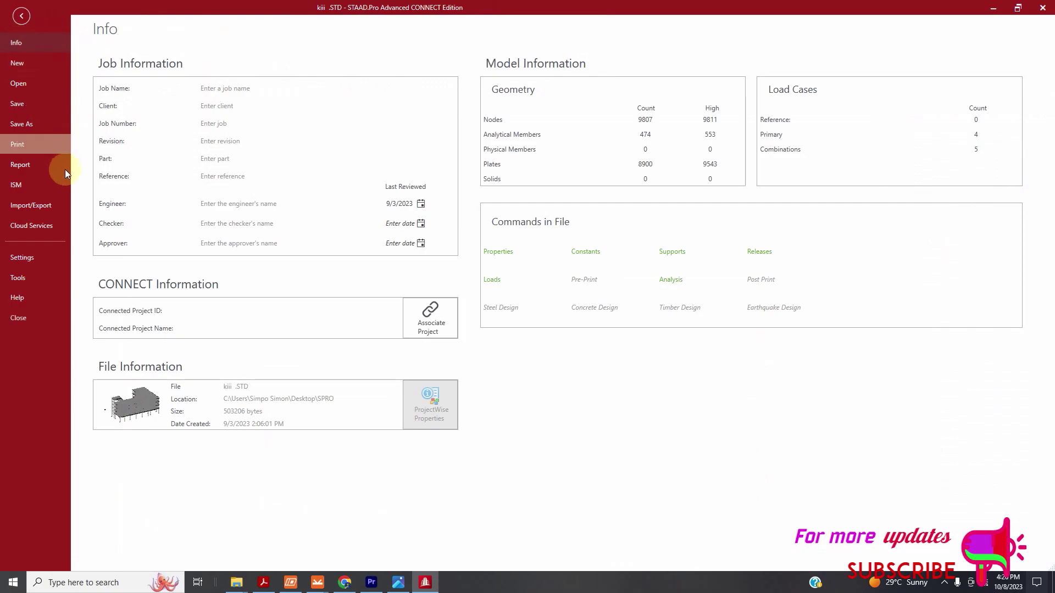
pyautogui.click(25, 258)
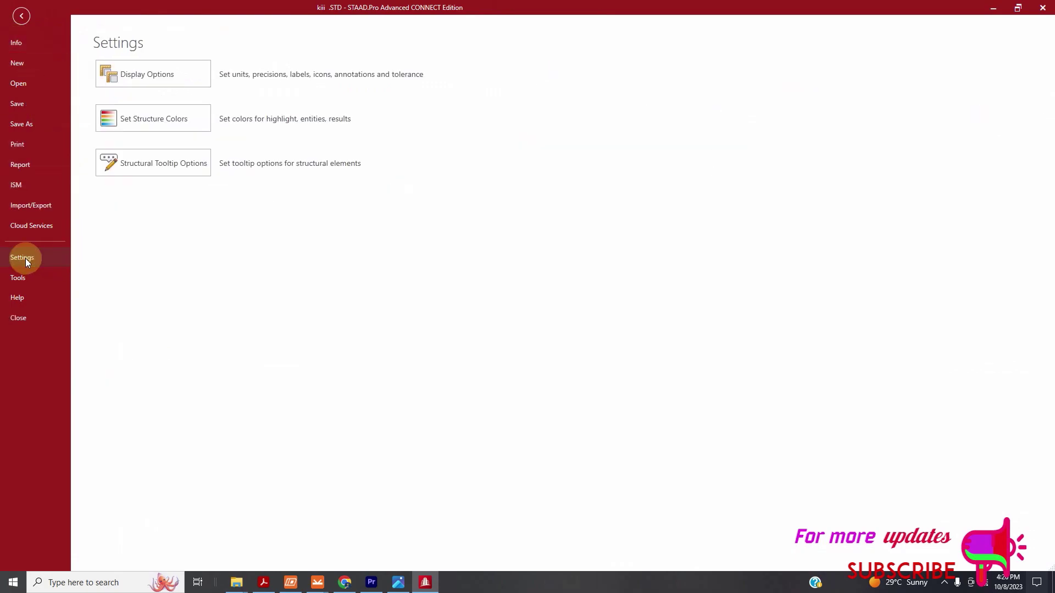
pyautogui.click(149, 75)
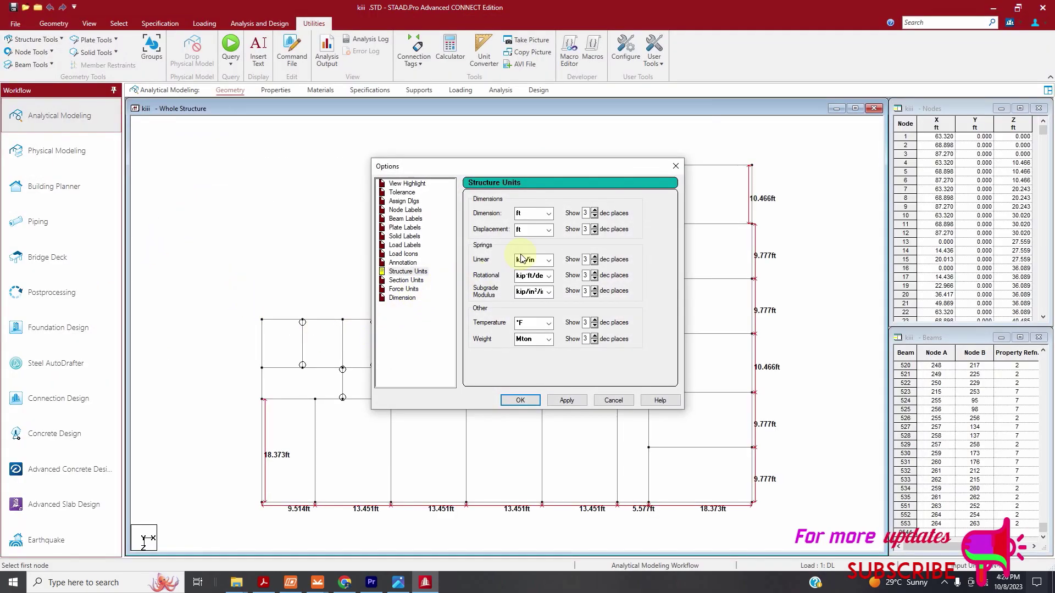
pyautogui.click(411, 271)
pyautogui.click(406, 184)
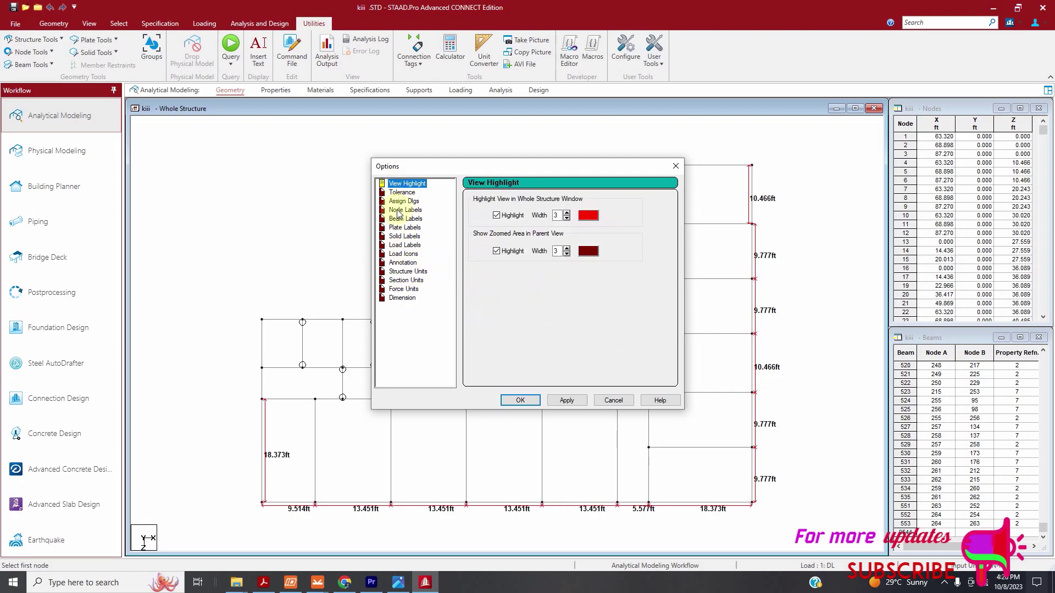
pyautogui.click(399, 273)
pyautogui.click(548, 214)
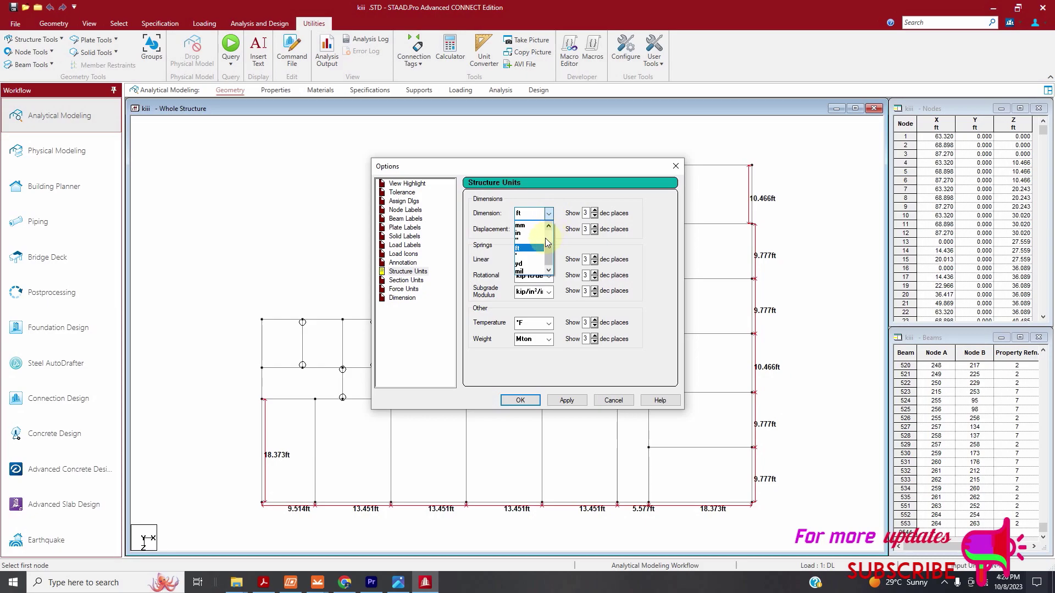
pyautogui.scroll(2, 533, 250)
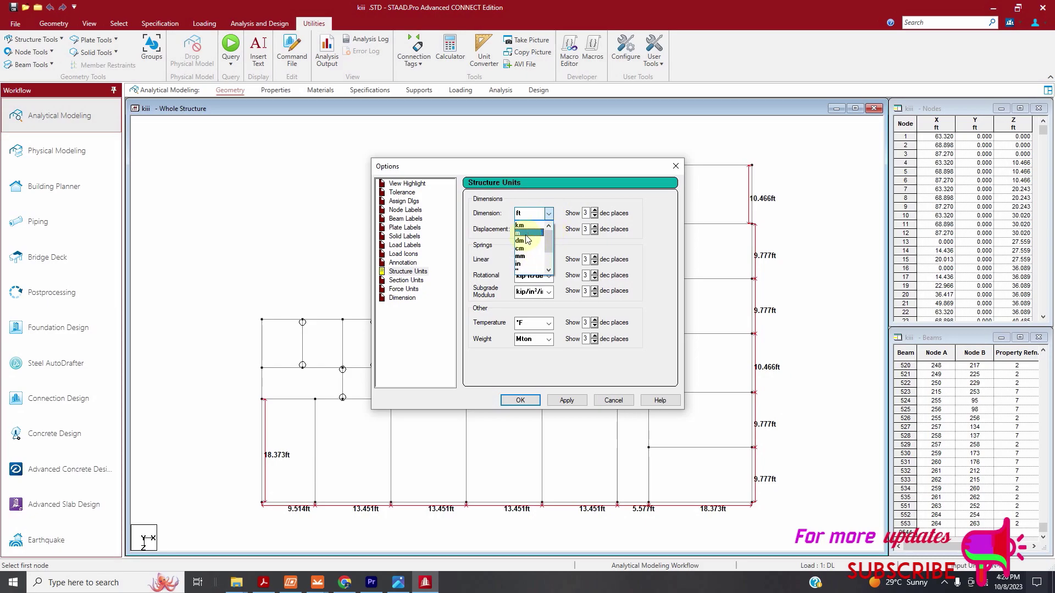
pyautogui.click(537, 239)
pyautogui.click(547, 230)
pyautogui.scroll(2, 532, 261)
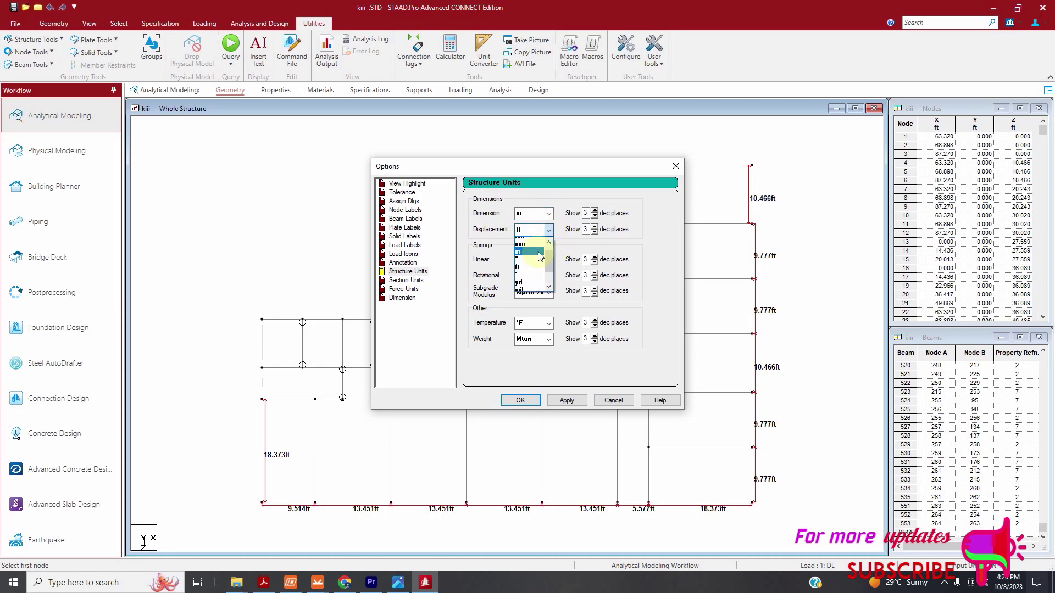
pyautogui.click(520, 249)
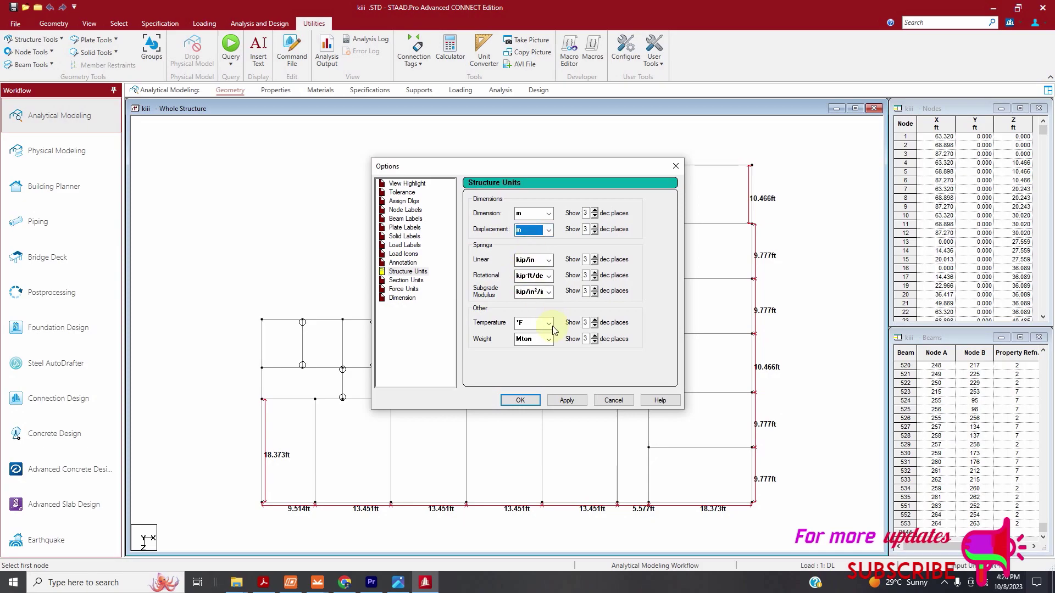
pyautogui.click(567, 400)
pyautogui.click(626, 406)
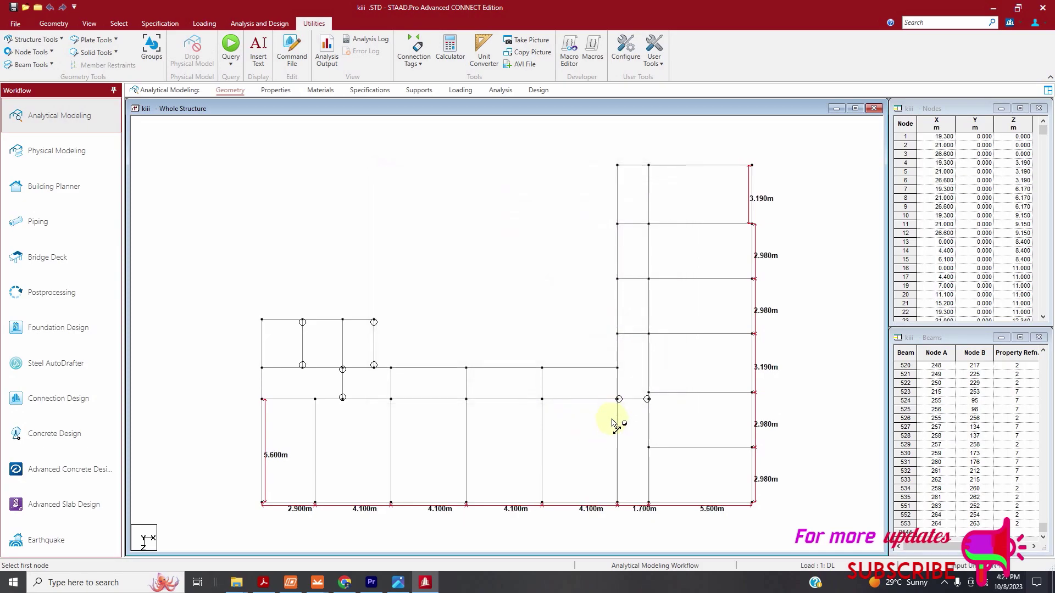
pyautogui.scroll(-1, 494, 324)
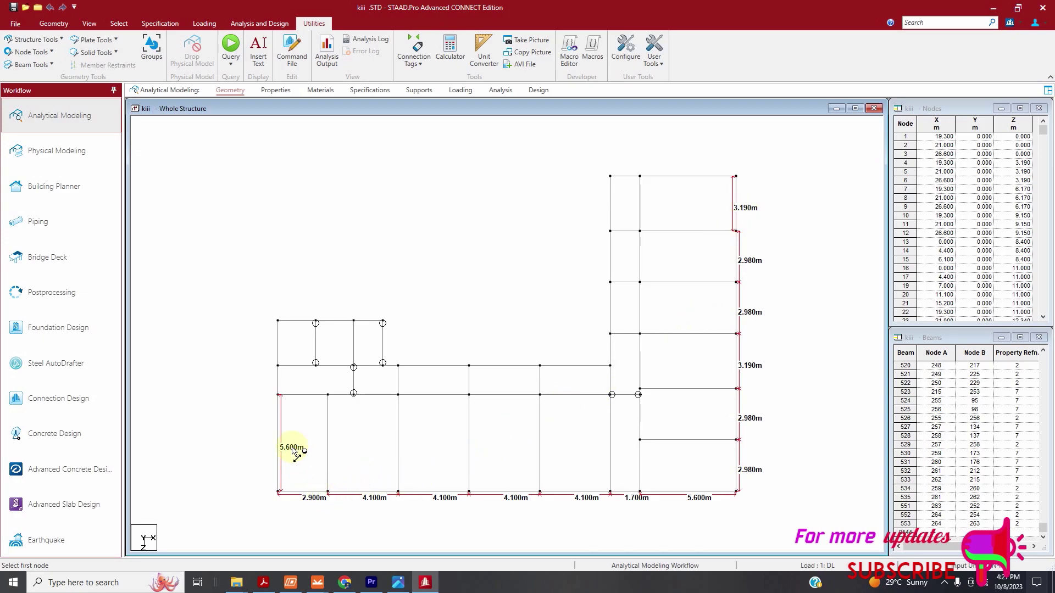
pyautogui.scroll(1, 306, 518)
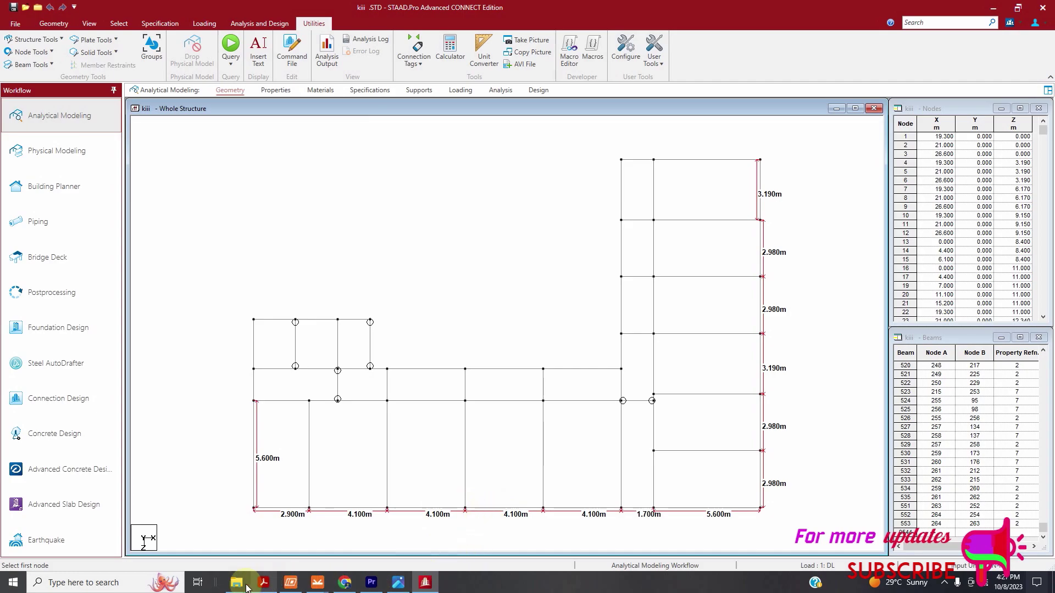
# Step: Open the RCC94 Two-way Slabs (Tables) workbook from the design spreadsheets folder
pyautogui.moveTo(236, 581)
pyautogui.click(306, 551)
pyautogui.doubleClick(226, 210)
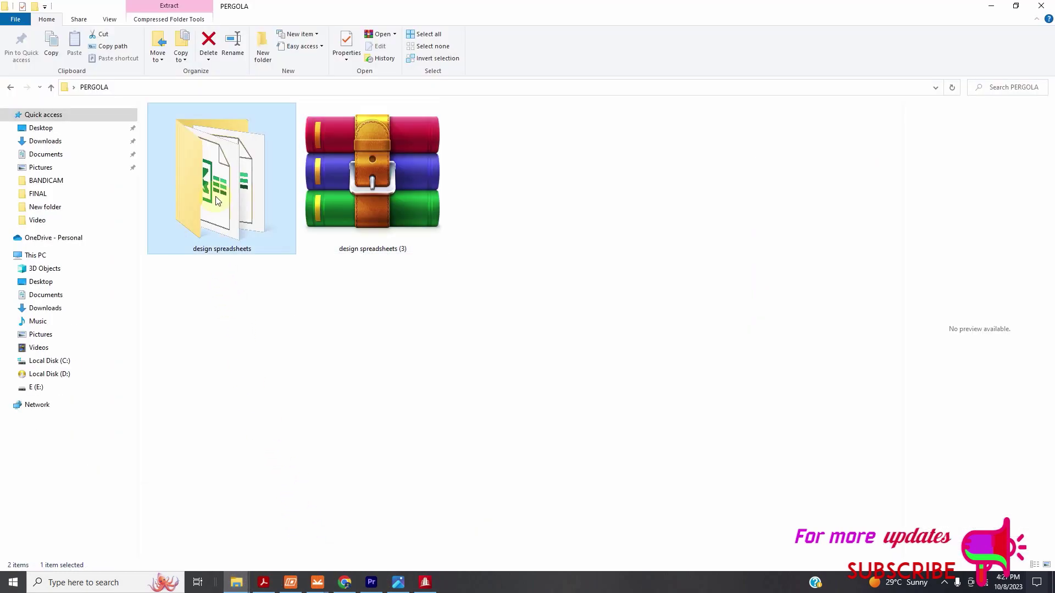
pyautogui.scroll(-3, 242, 253)
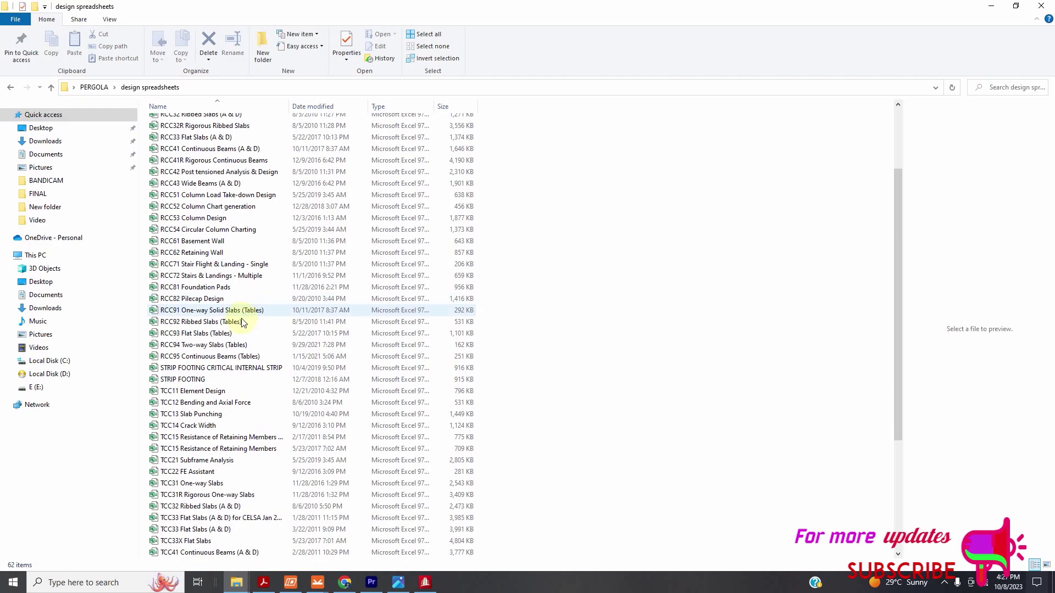
pyautogui.scroll(3, 233, 258)
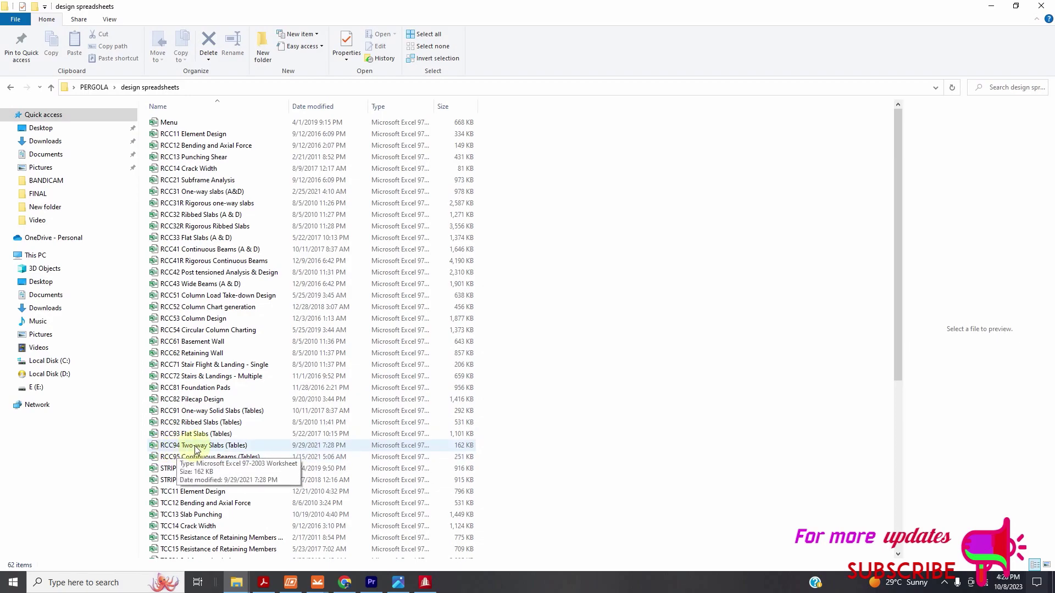
pyautogui.click(198, 448)
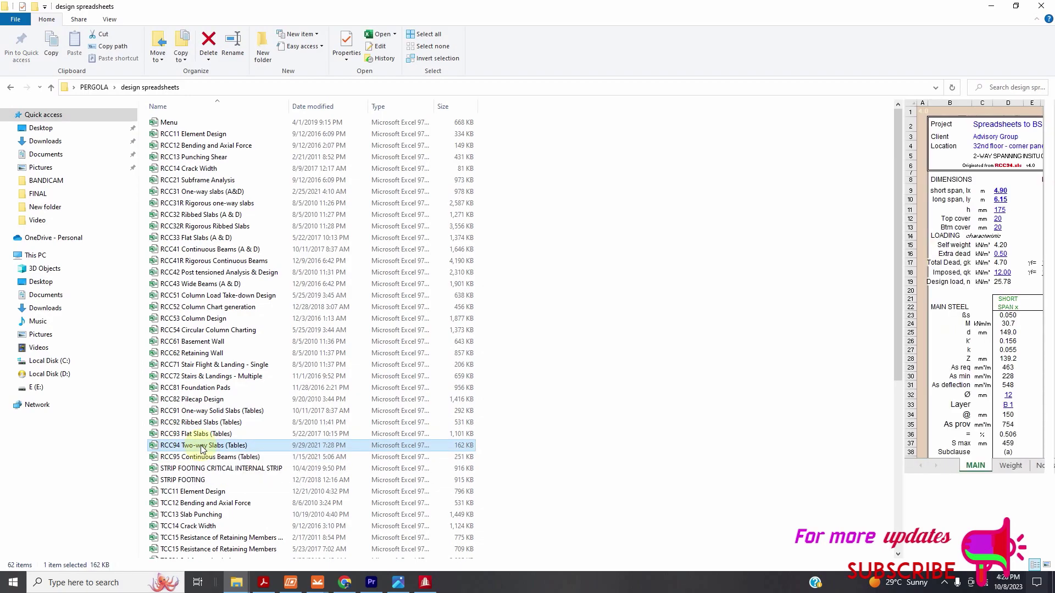
pyautogui.rightClick(223, 445)
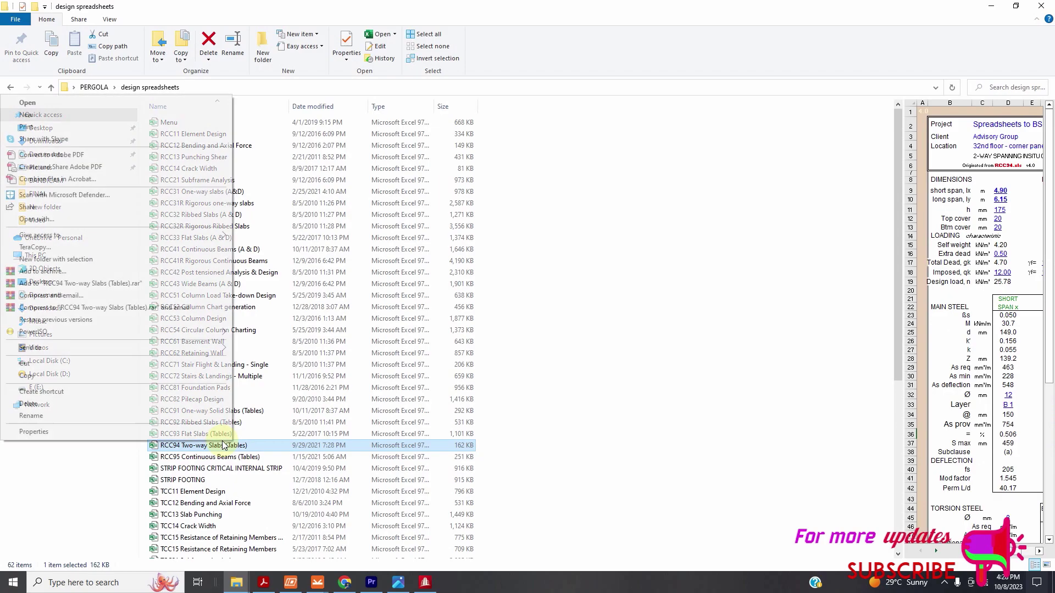
pyautogui.click(41, 103)
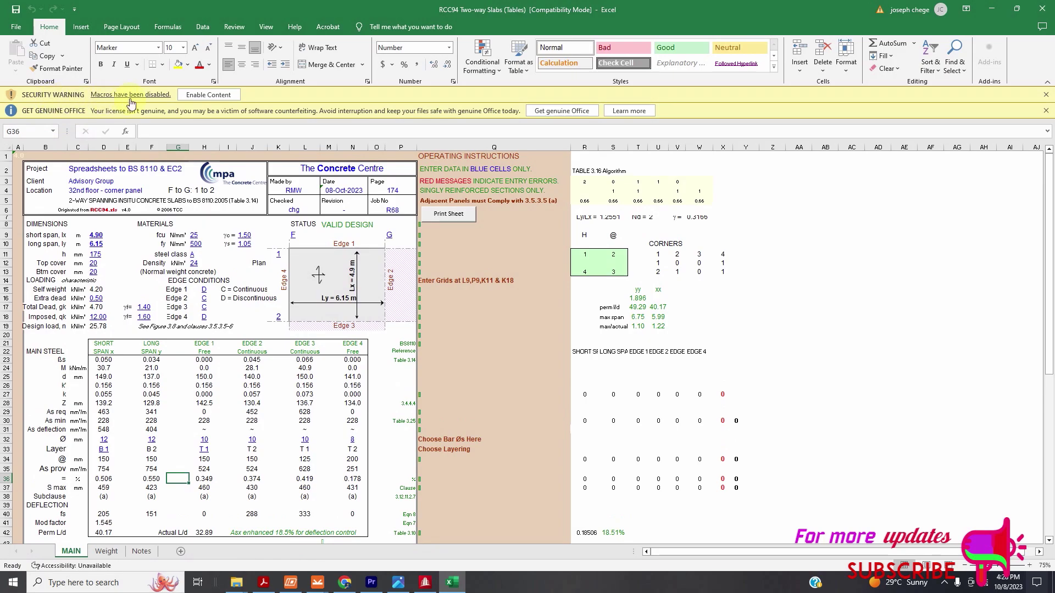
# Step: Enable the RCC94 workbook's macros and bring the STAAD.Pro model back in front
pyautogui.click(211, 95)
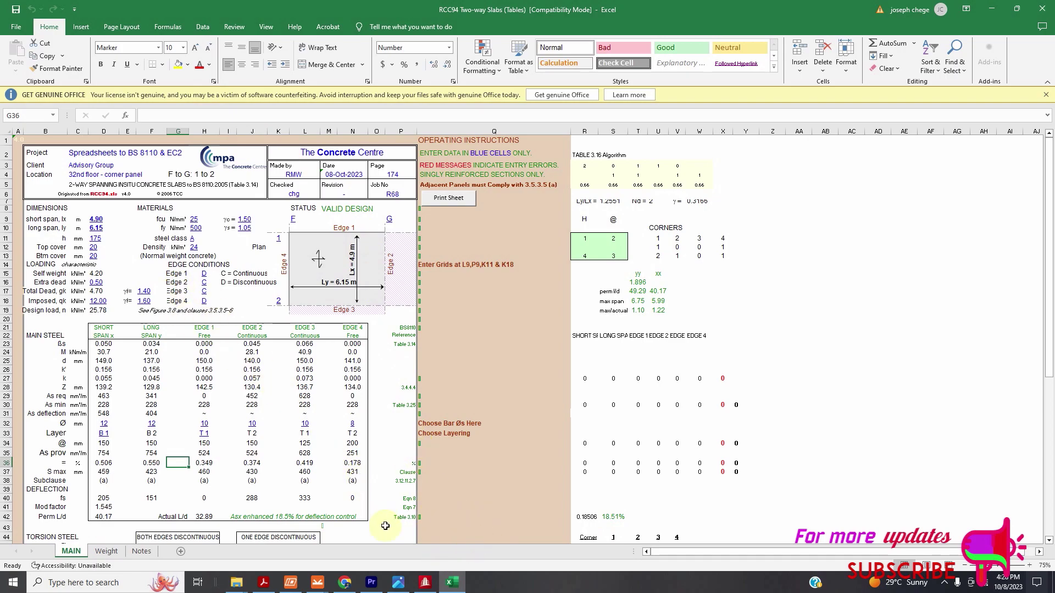
pyautogui.click(426, 583)
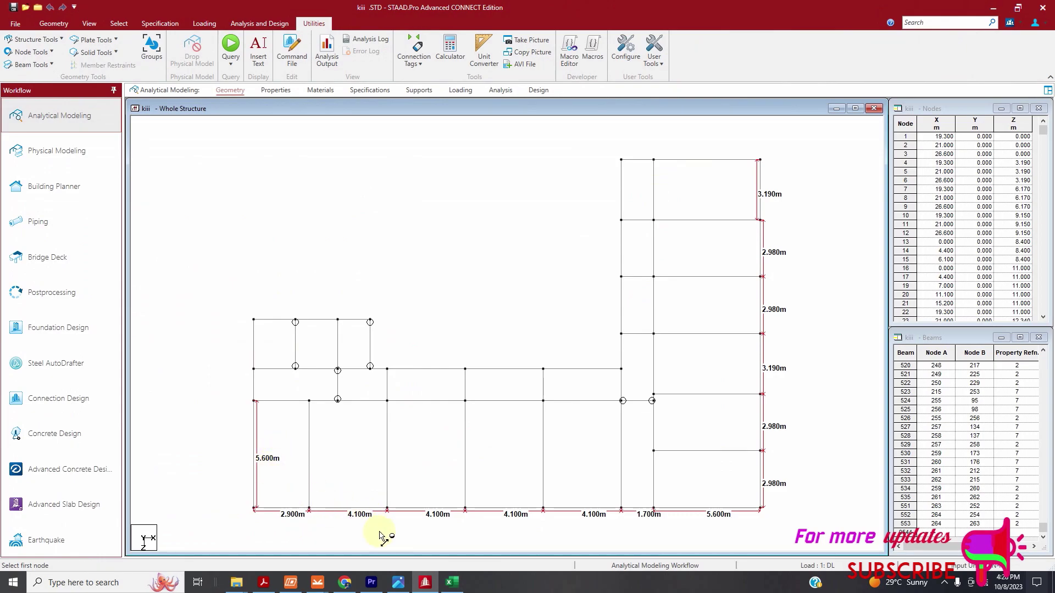
# Step: Enter short span 4.1 m and long span 5.6 m, checking them against the STAAD.Pro plan
pyautogui.click(451, 582)
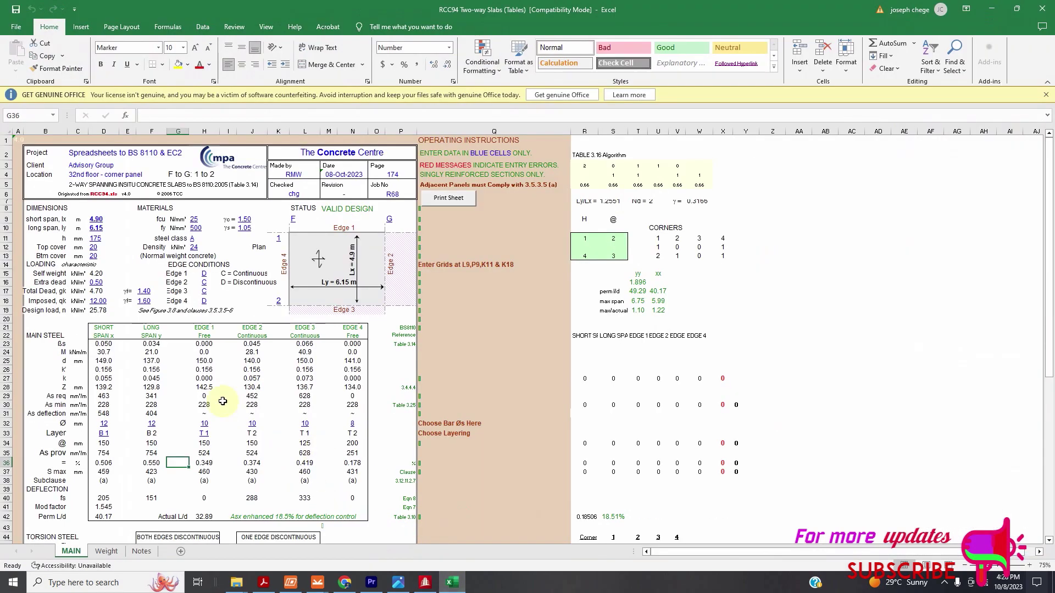
pyautogui.click(102, 220)
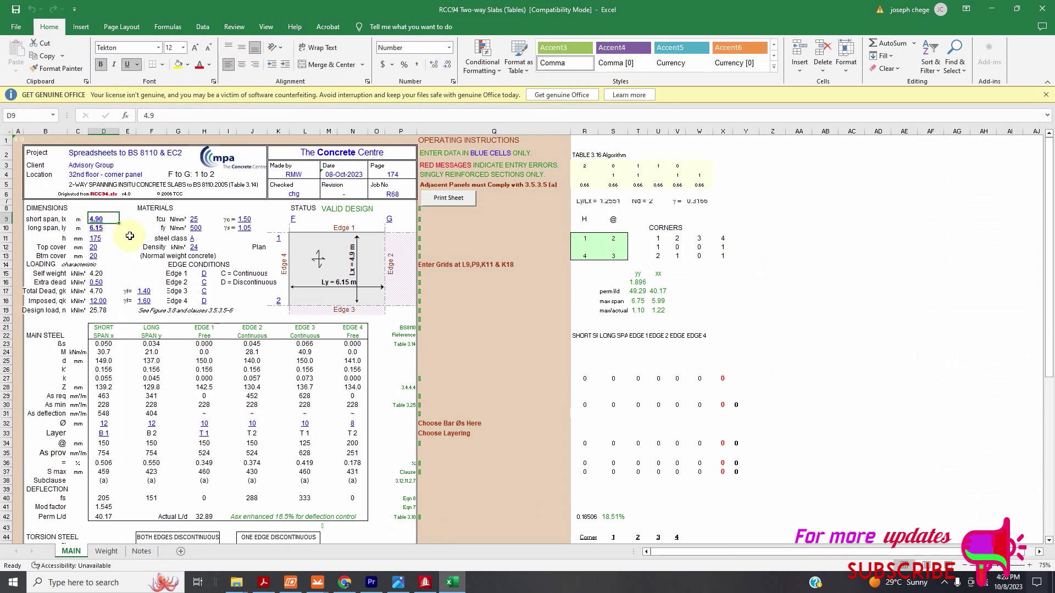
pyautogui.write('4')
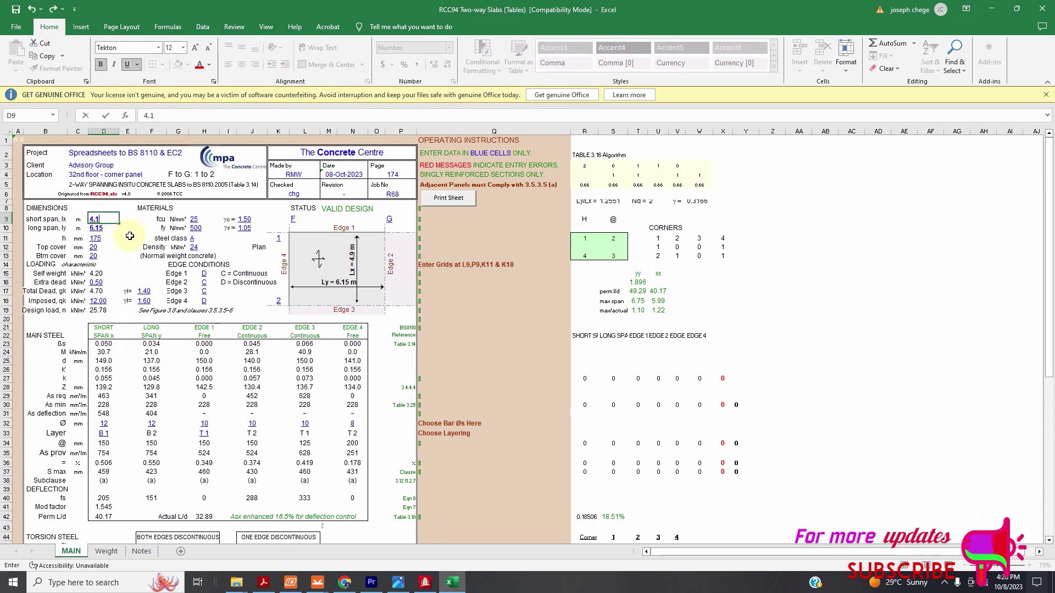
pyautogui.write('.1')
pyautogui.click(101, 227)
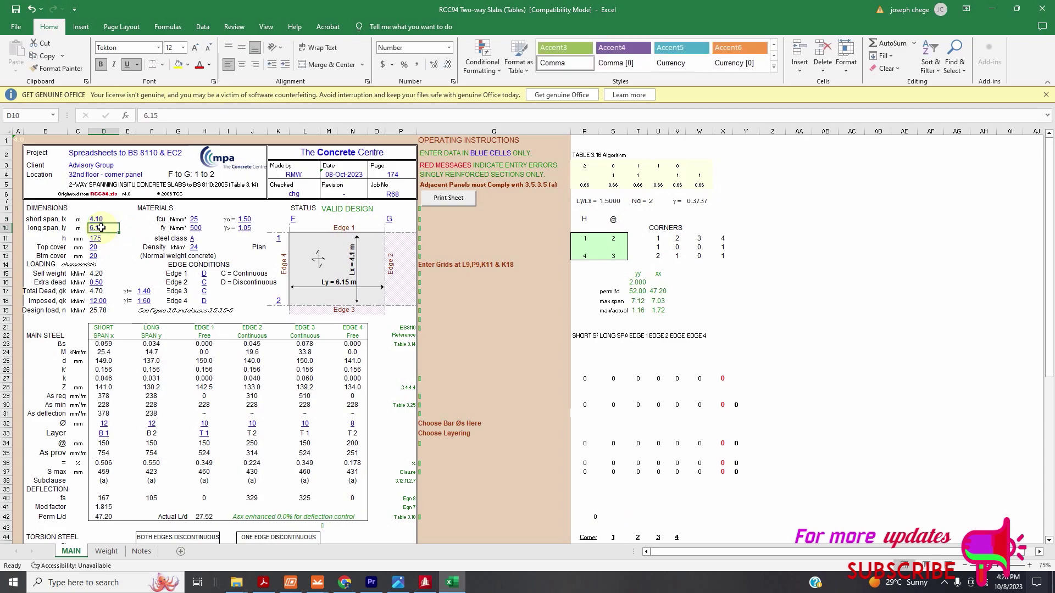
pyautogui.write('5.6')
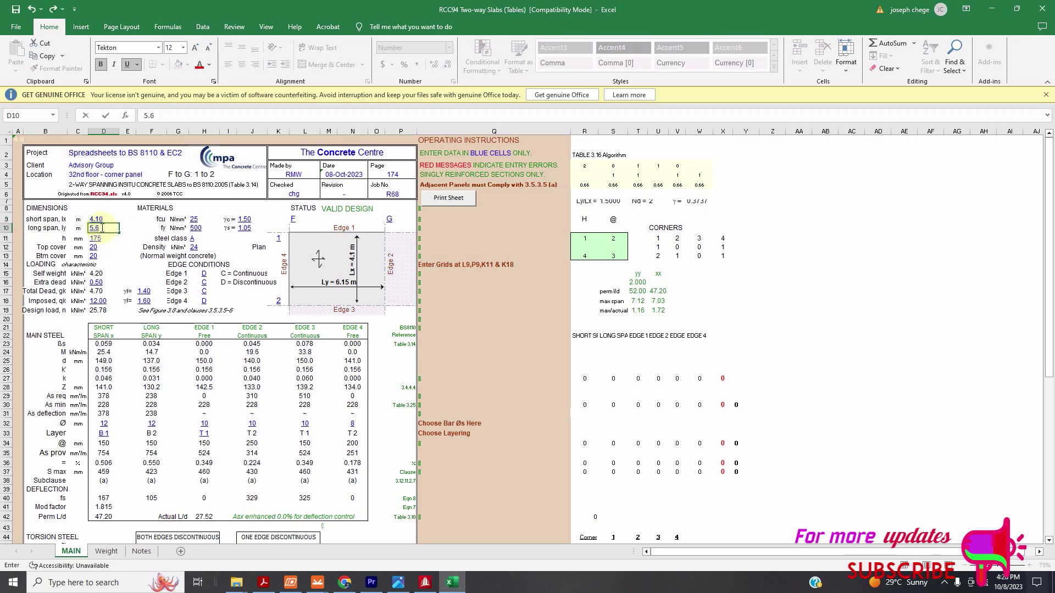
pyautogui.click(105, 216)
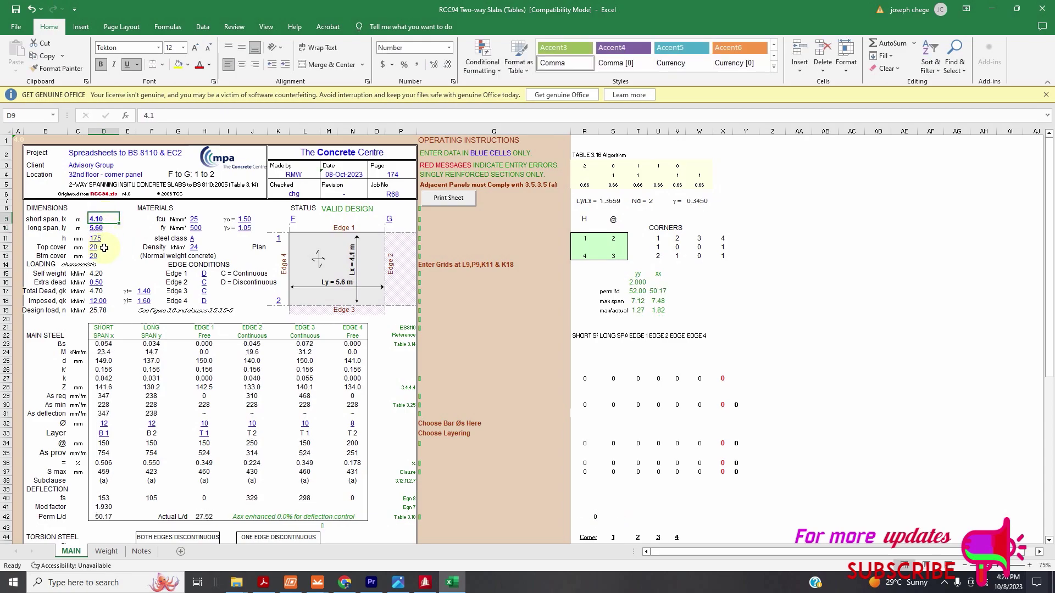
pyautogui.click(424, 581)
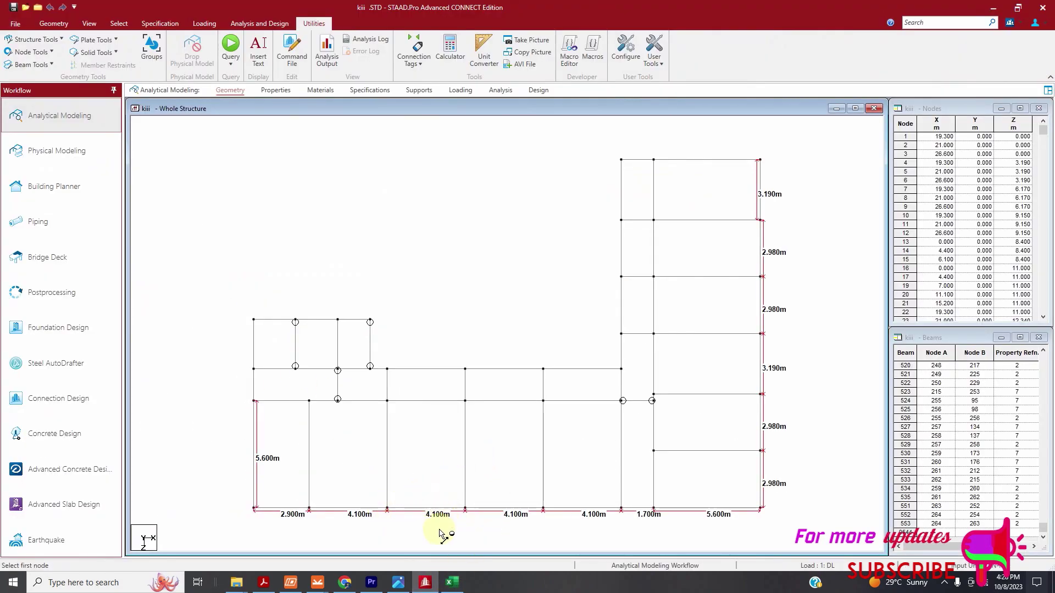
pyautogui.moveTo(456, 591)
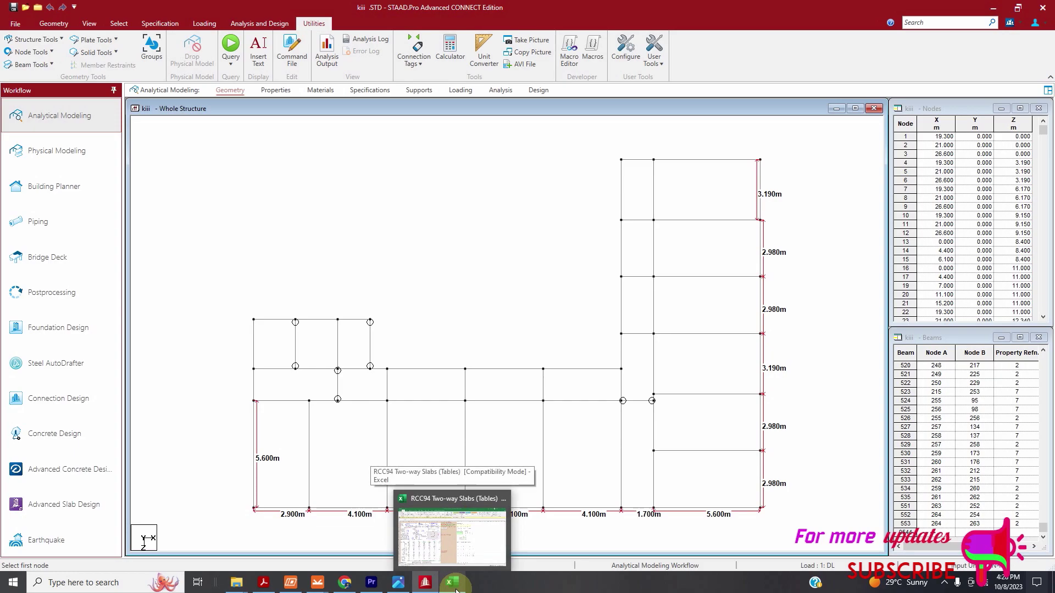
pyautogui.click(452, 530)
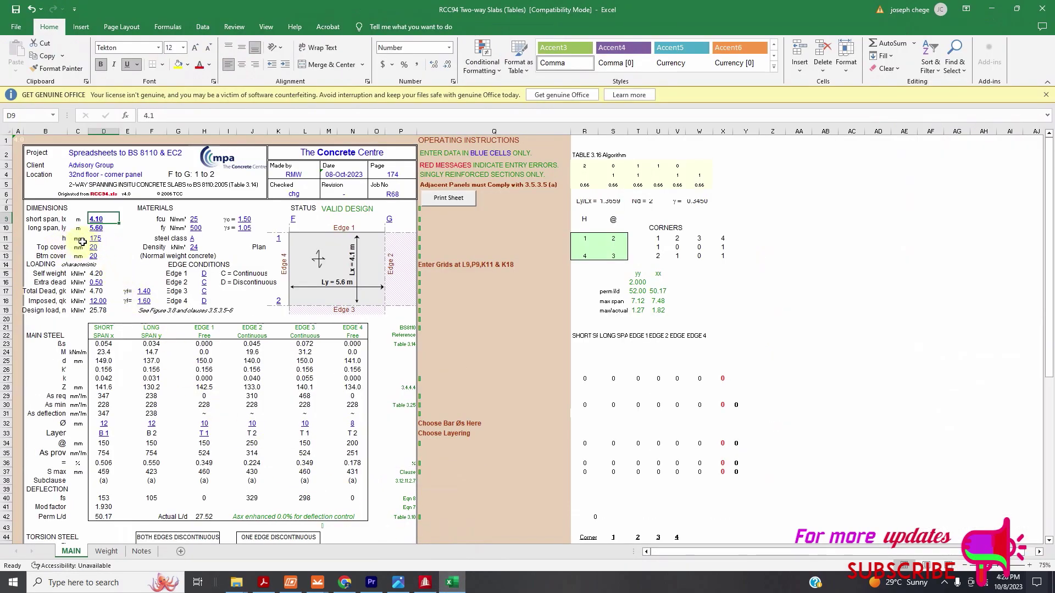
# Step: Set the slab thickness h to 150 mm and select the top cover in D12
pyautogui.click(102, 239)
pyautogui.write('1')
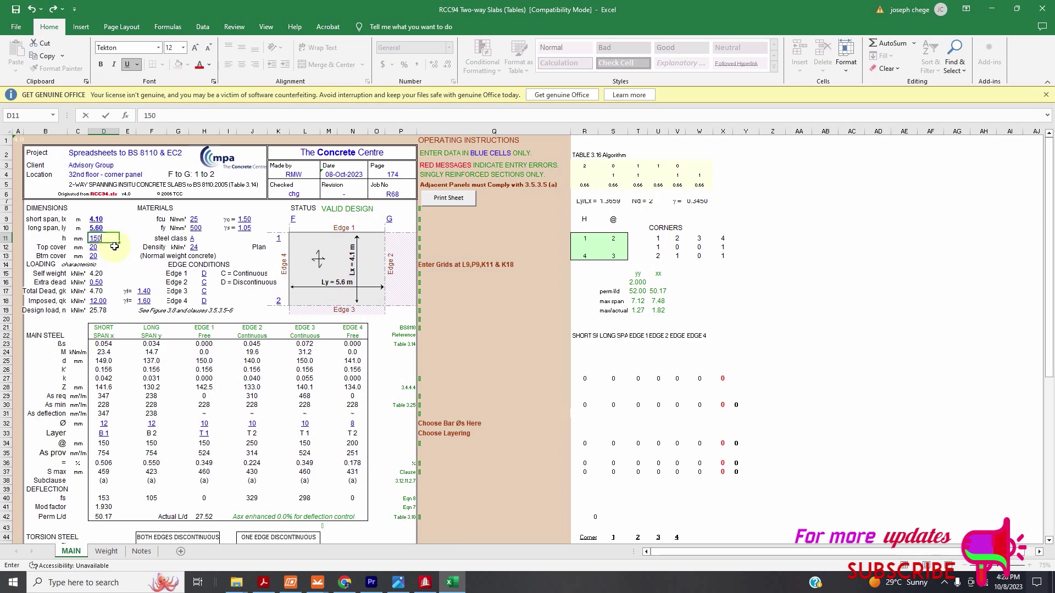
pyautogui.click(105, 256)
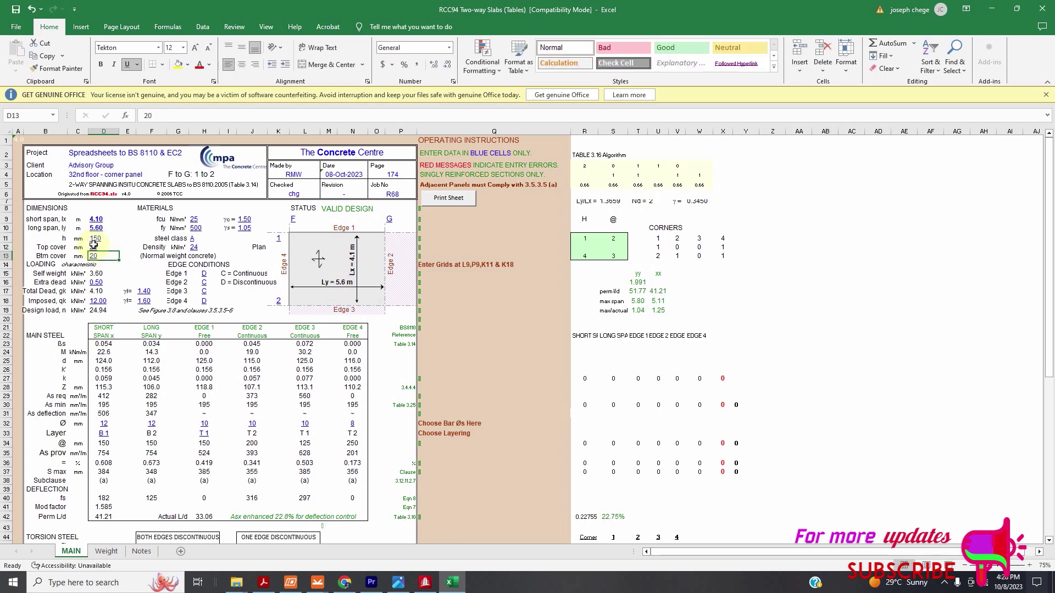
pyautogui.click(95, 247)
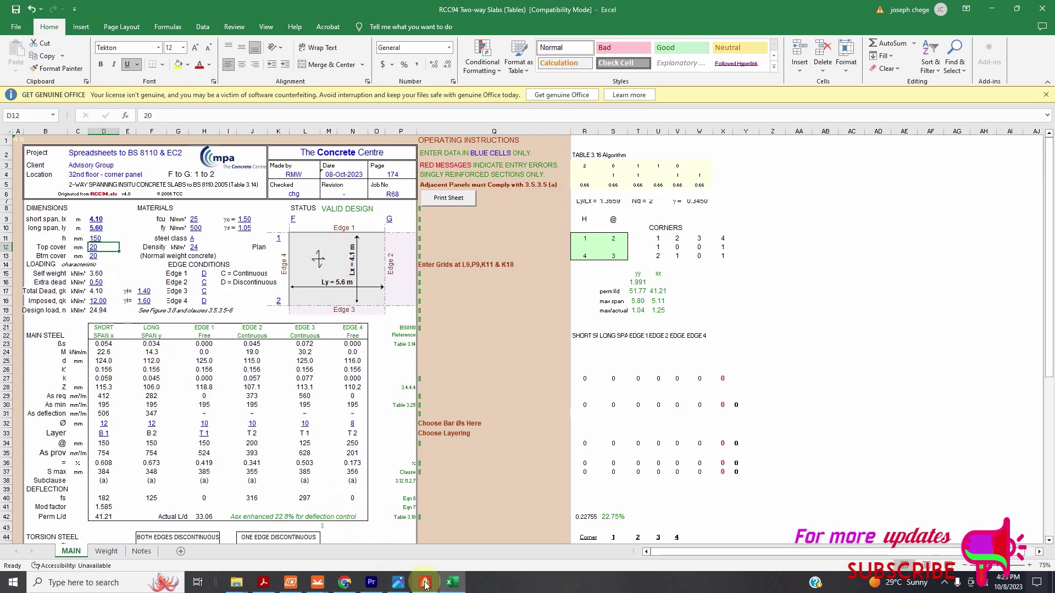
pyautogui.moveTo(425, 582)
pyautogui.click(476, 526)
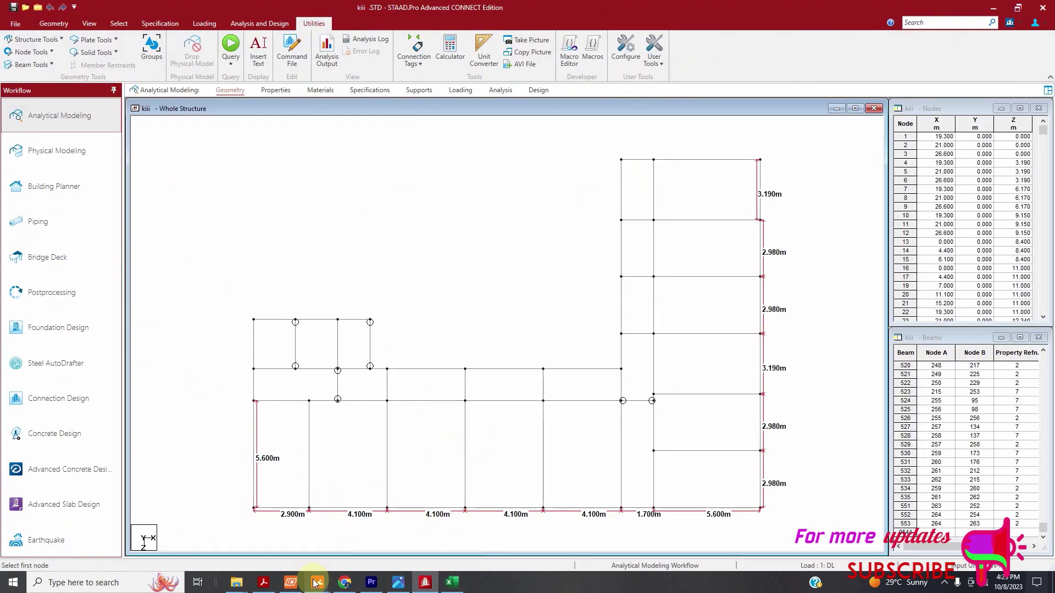
pyautogui.moveTo(452, 582)
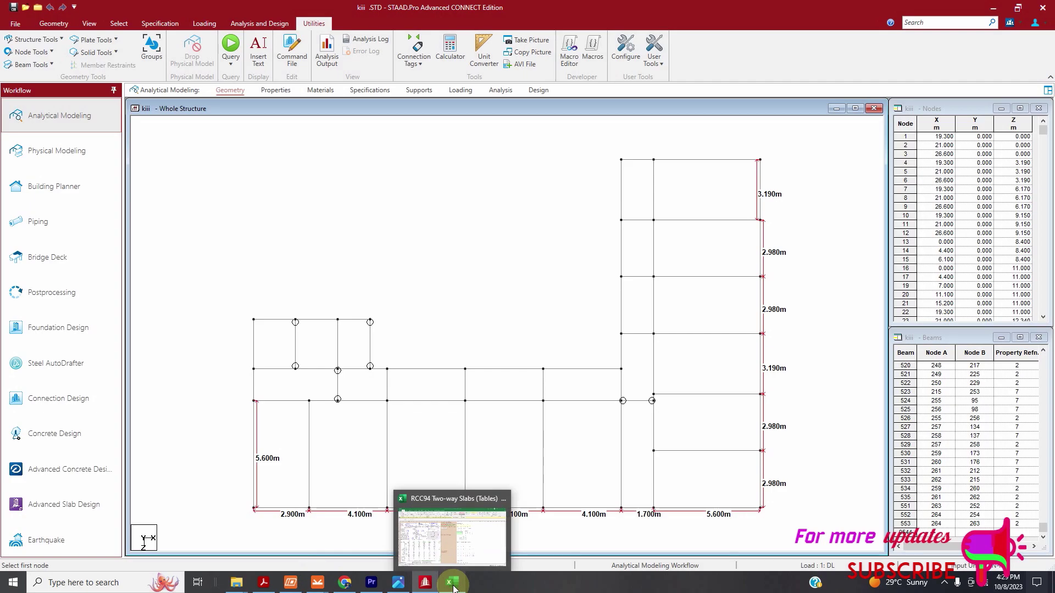
pyautogui.click(451, 530)
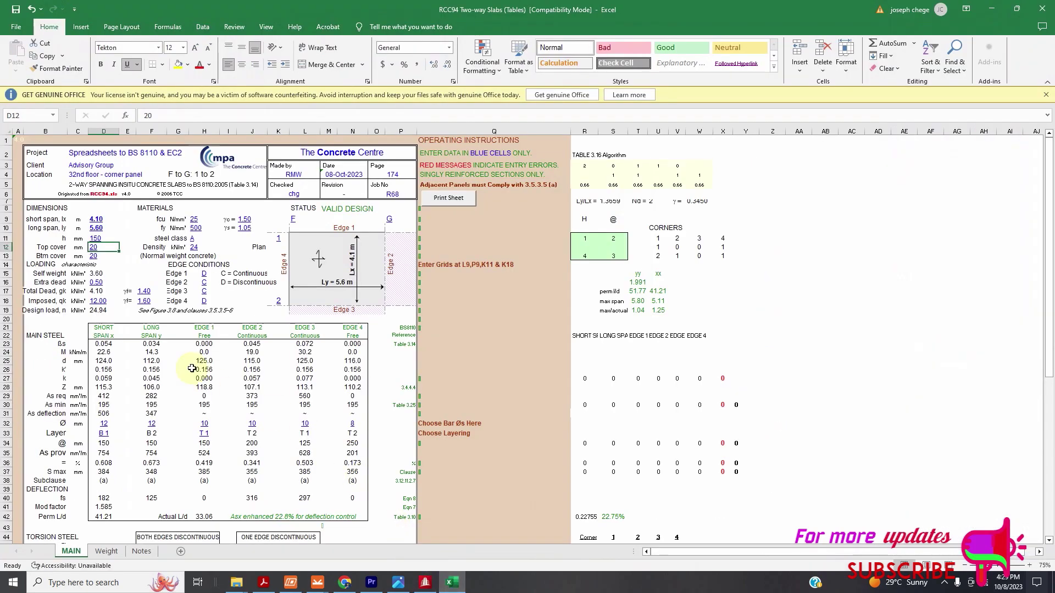
# Step: Set extra dead load to 1.50 and imposed load to 4.00 kN/m²
pyautogui.click(99, 284)
pyautogui.write('1')
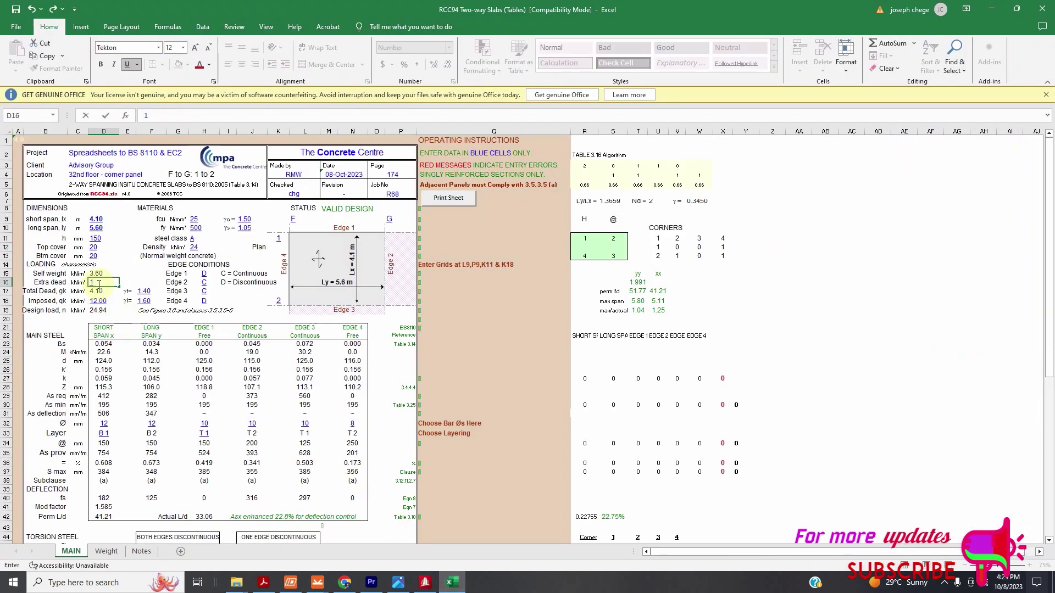
pyautogui.write('.5')
pyautogui.click(105, 302)
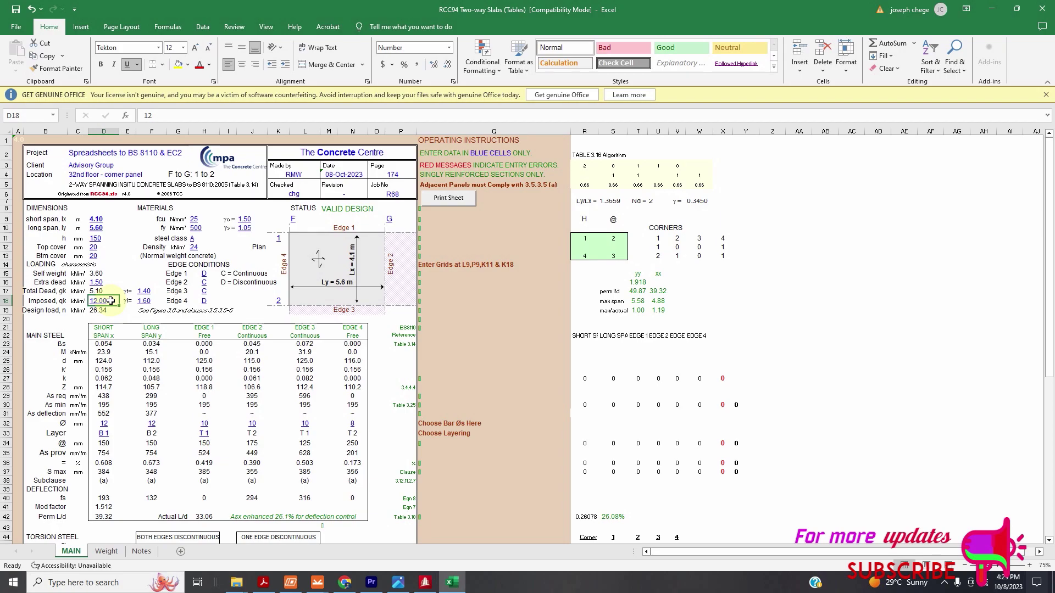
pyautogui.write('4')
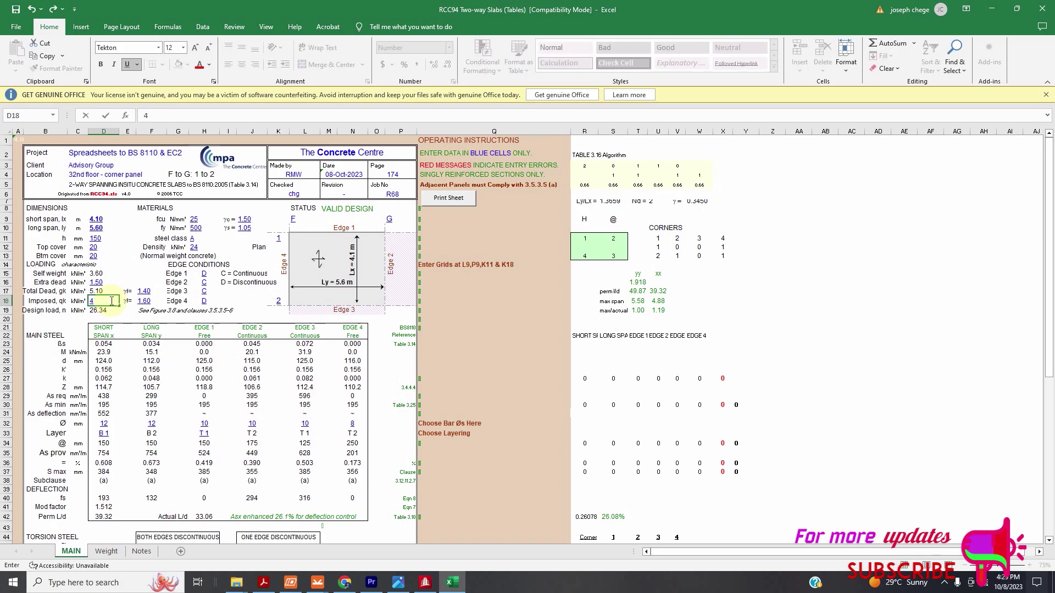
pyautogui.click(111, 283)
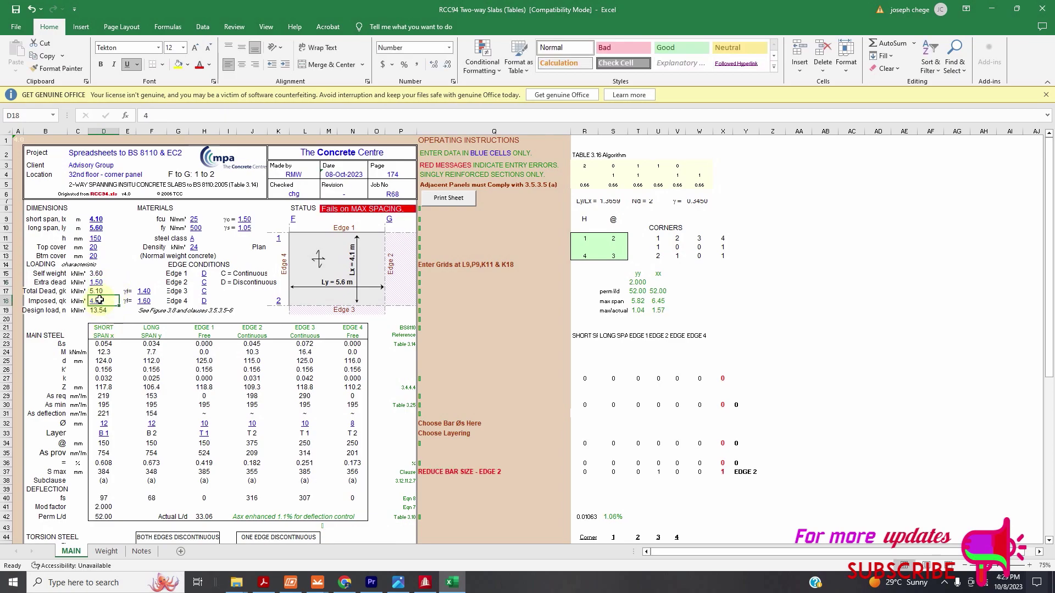
pyautogui.press('Down')
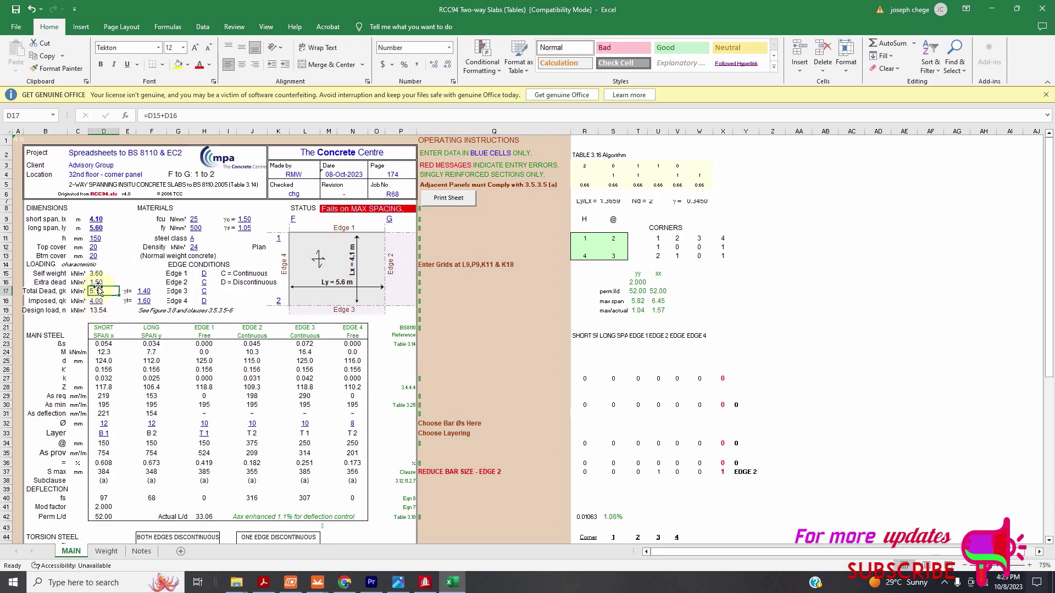
pyautogui.scroll(-2, 102, 306)
pyautogui.scroll(2, 113, 301)
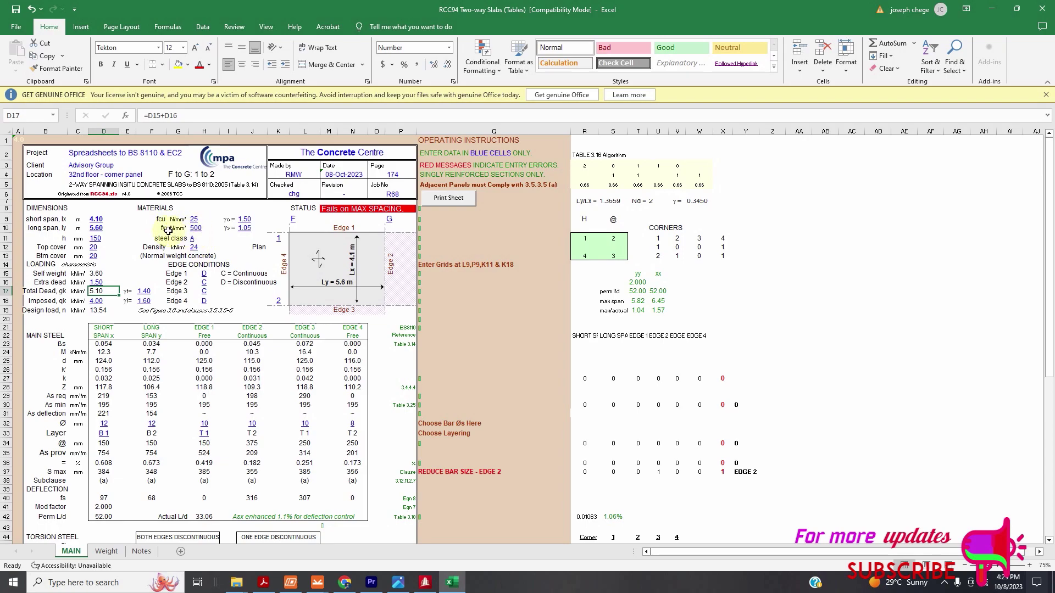
# Step: Set steel strength fy in H10 to 460 N/mm²
pyautogui.click(203, 228)
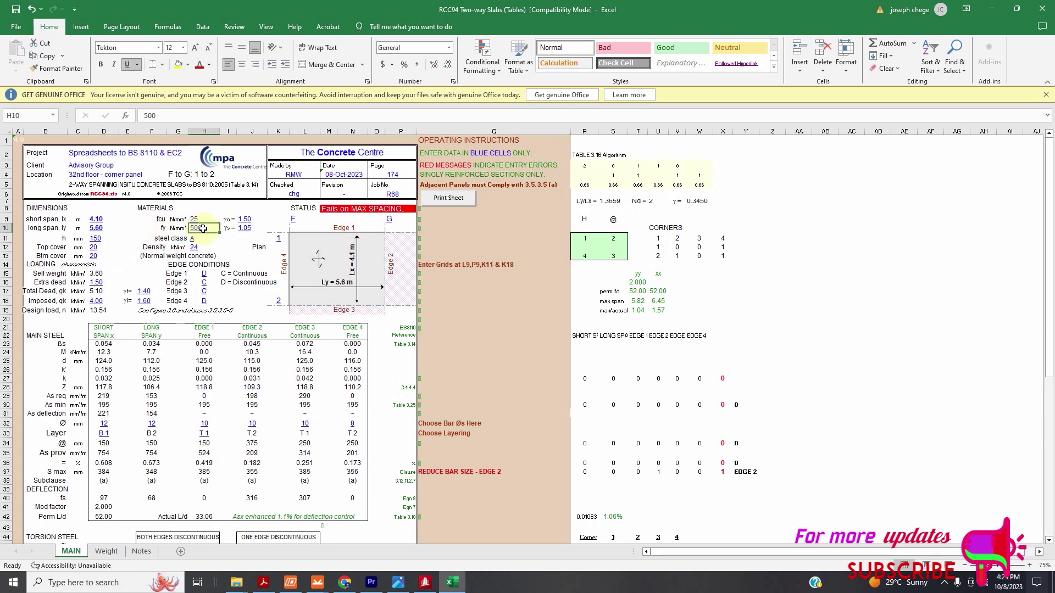
pyautogui.write('460')
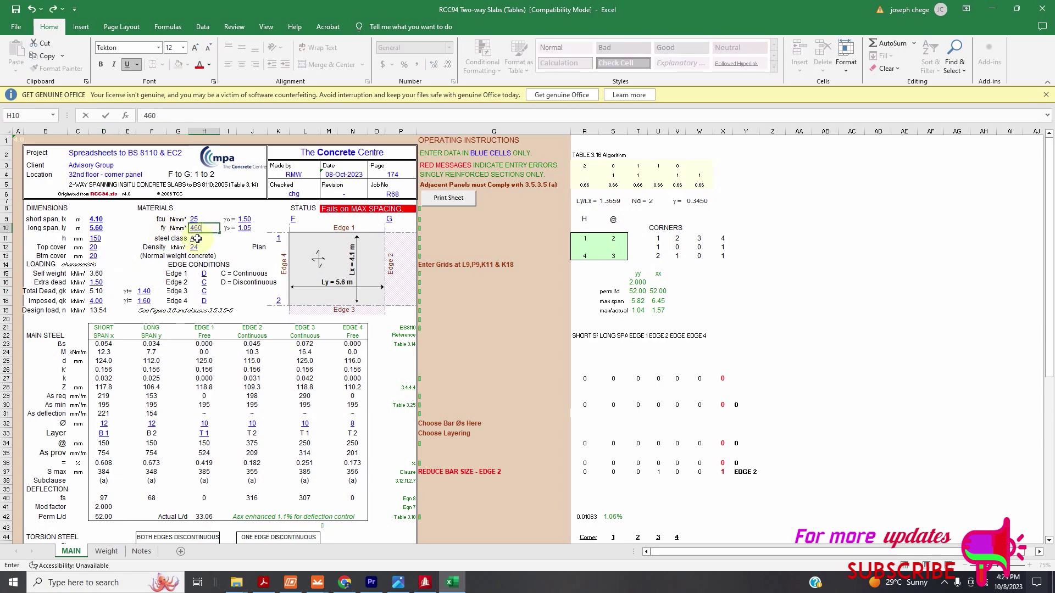
pyautogui.click(204, 209)
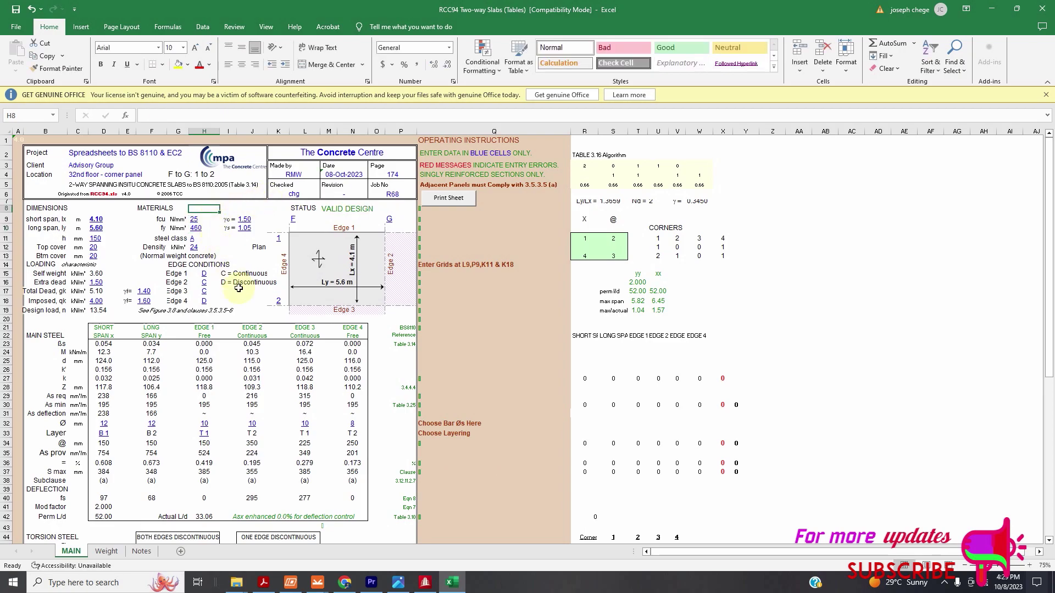
pyautogui.click(425, 582)
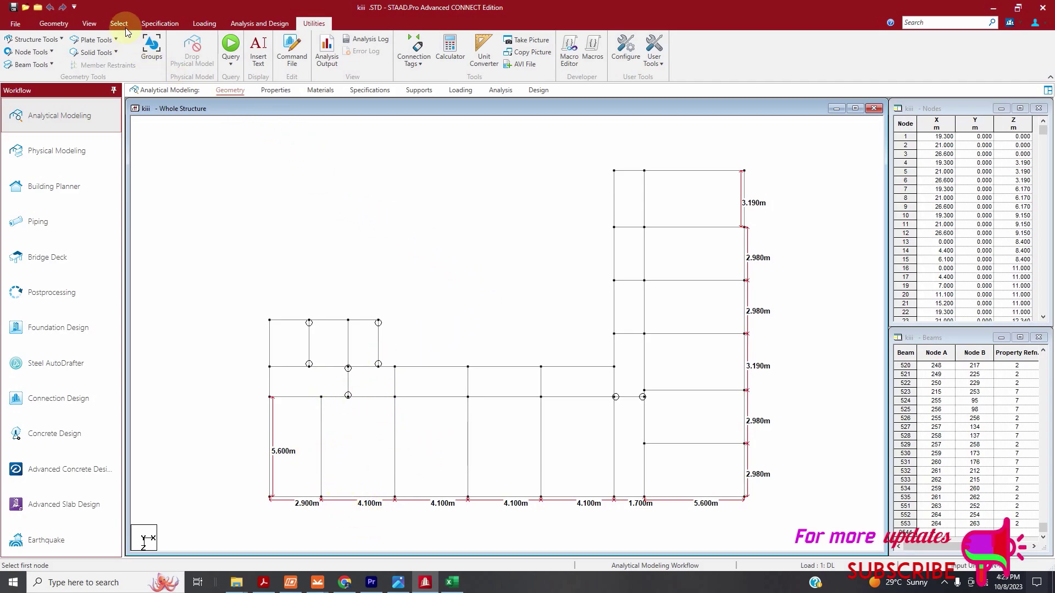
# Step: Render the building in 3D, rotate it to a near top-down view, then close the render
pyautogui.click(88, 24)
pyautogui.click(637, 50)
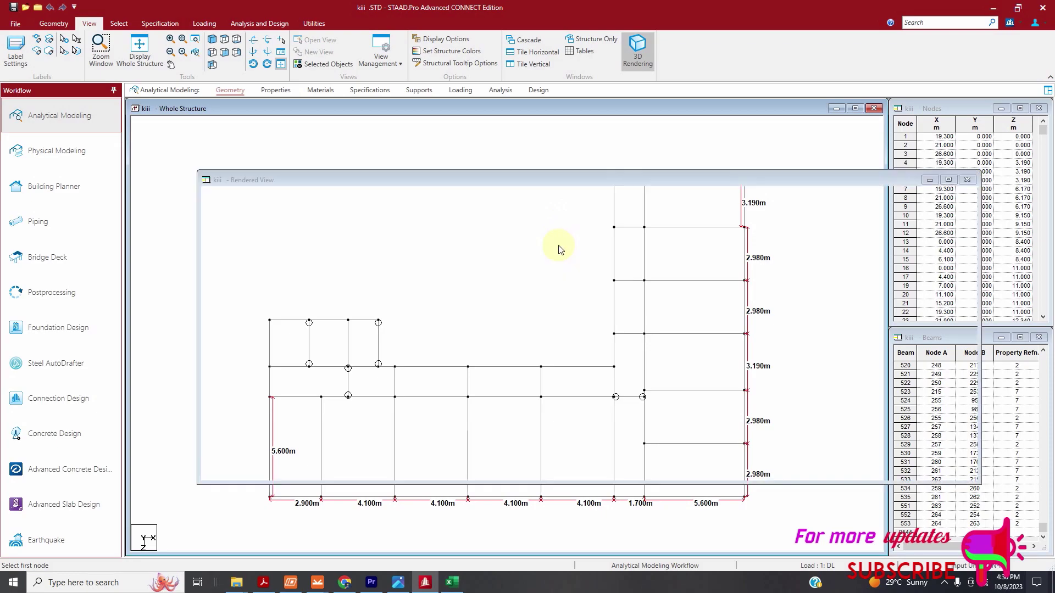
pyautogui.click(627, 339)
pyautogui.moveTo(628, 339); pyautogui.dragTo(612, 349)
pyautogui.rightClick(611, 356)
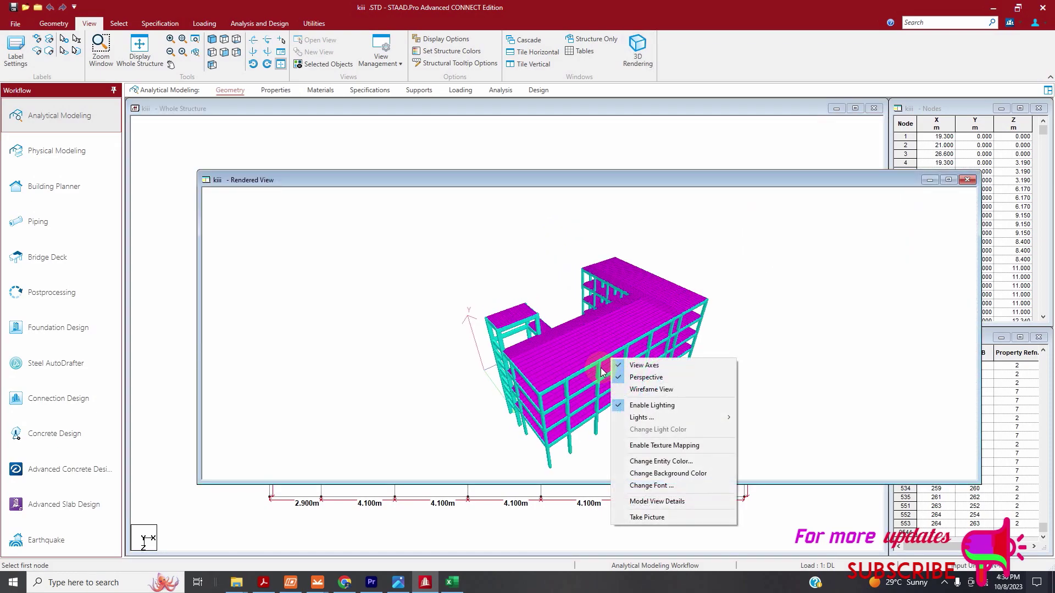
pyautogui.click(580, 390)
pyautogui.moveTo(580, 390); pyautogui.dragTo(554, 406)
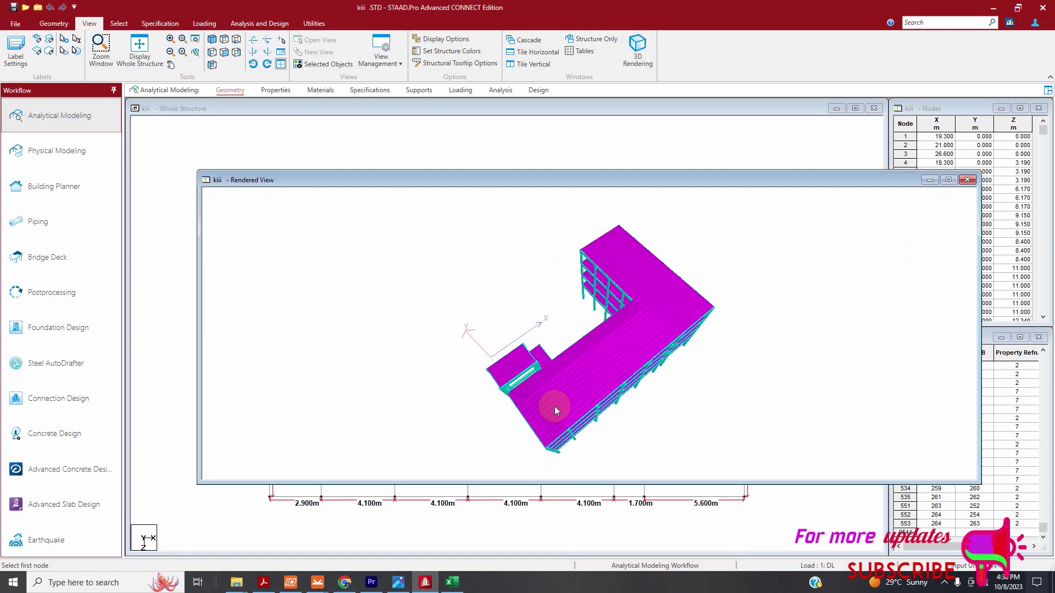
pyautogui.click(966, 182)
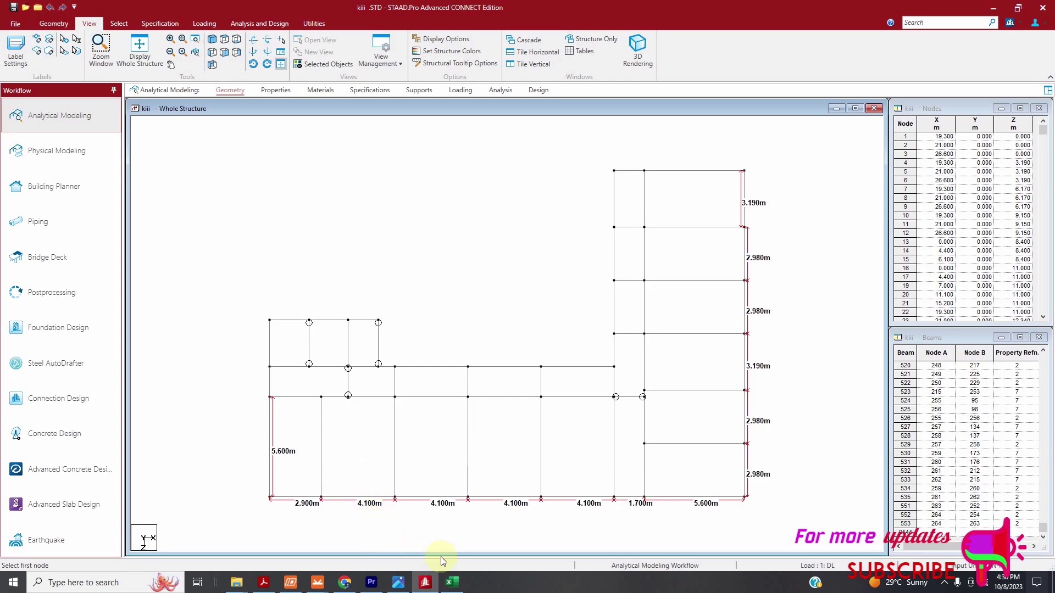
pyautogui.click(452, 582)
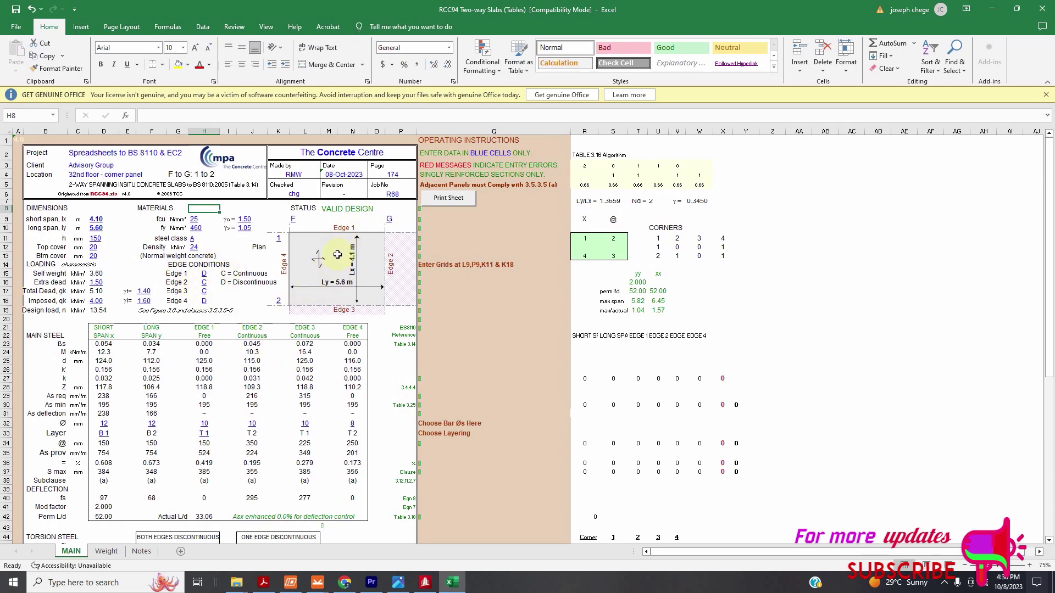
# Step: Set the Edge 1 condition in H15 to C (continuous)
pyautogui.click(206, 274)
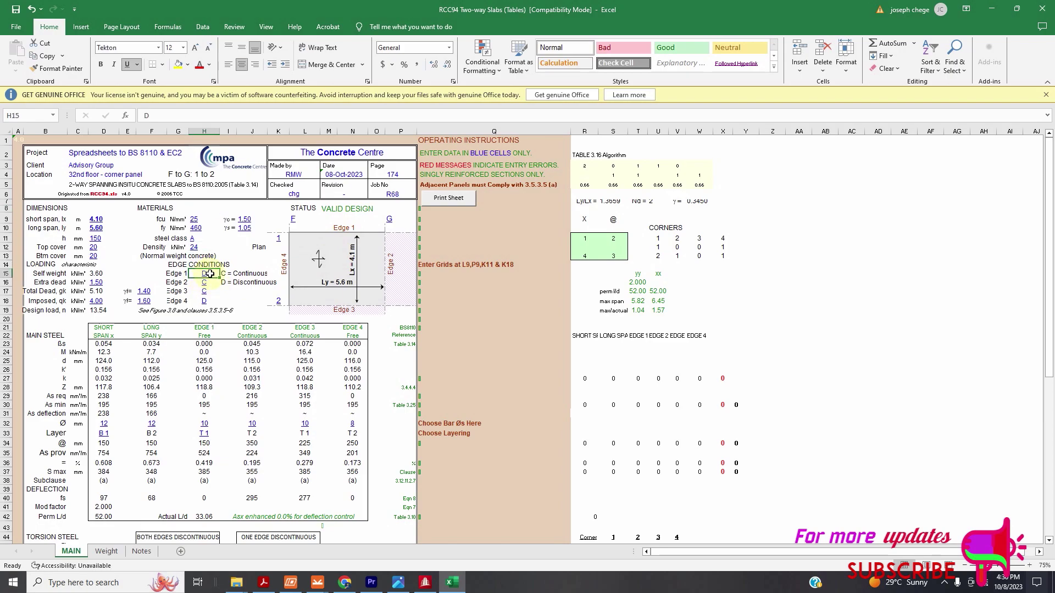
pyautogui.write('C')
pyautogui.click(207, 284)
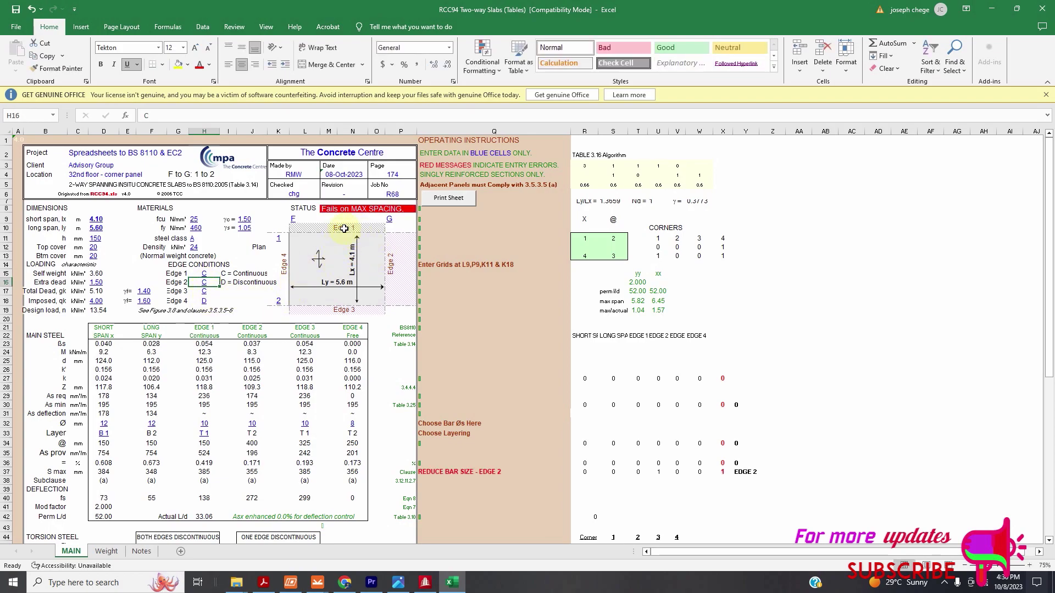
# Step: Try Edge 4 in H18 as C, then set it back to D (discontinuous)
pyautogui.click(204, 302)
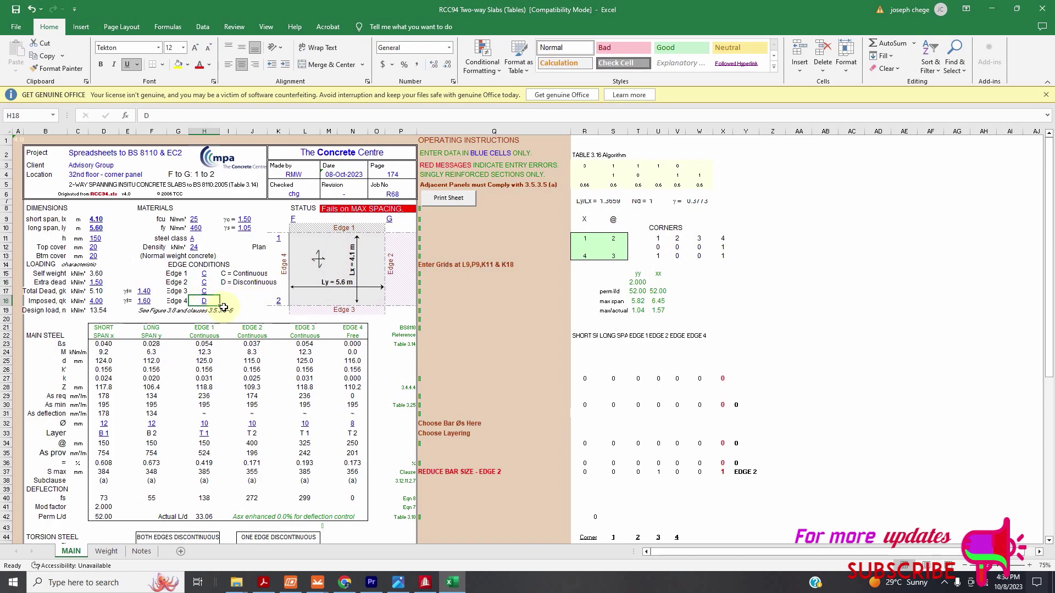
pyautogui.write('C')
pyautogui.click(205, 282)
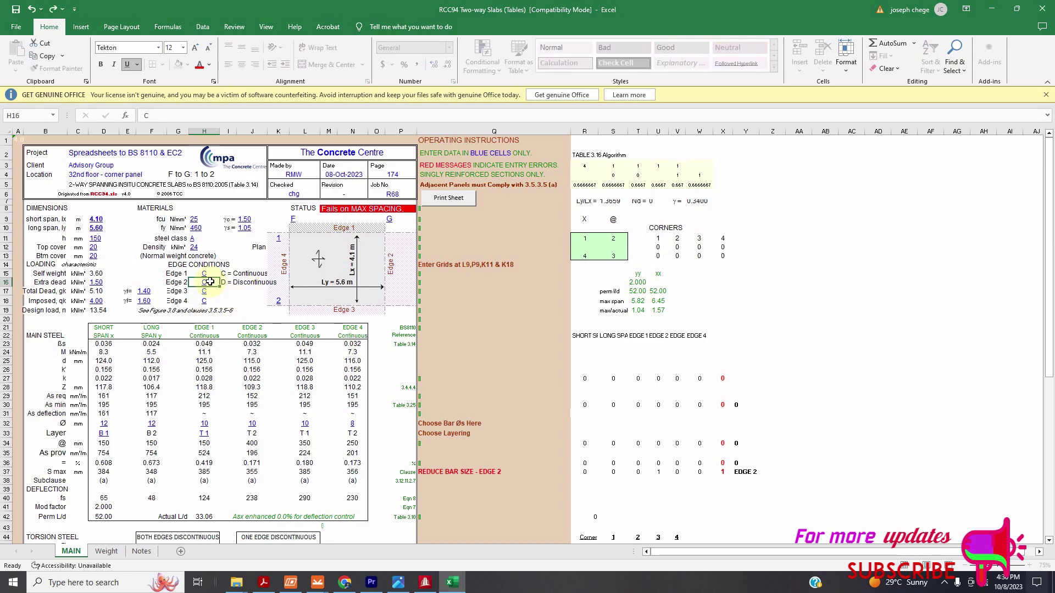
pyautogui.click(206, 302)
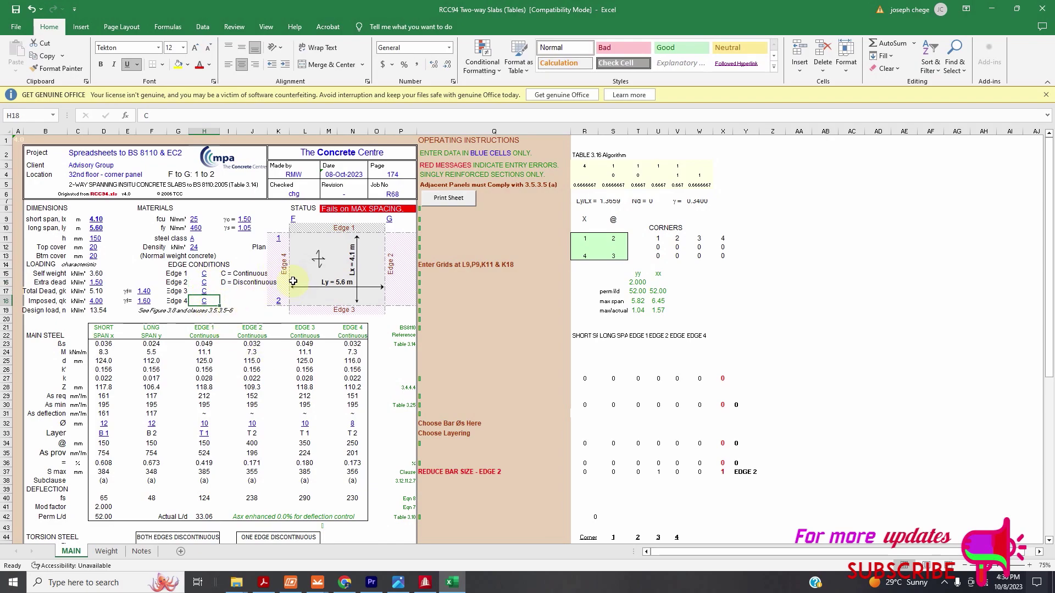
pyautogui.write('D')
pyautogui.click(205, 283)
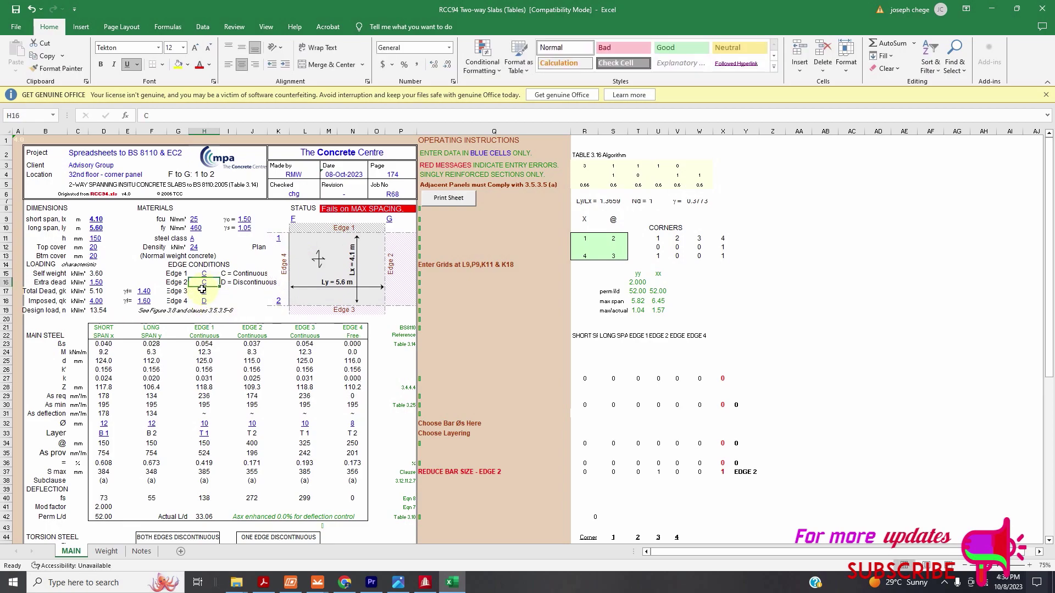
pyautogui.scroll(-2, 209, 275)
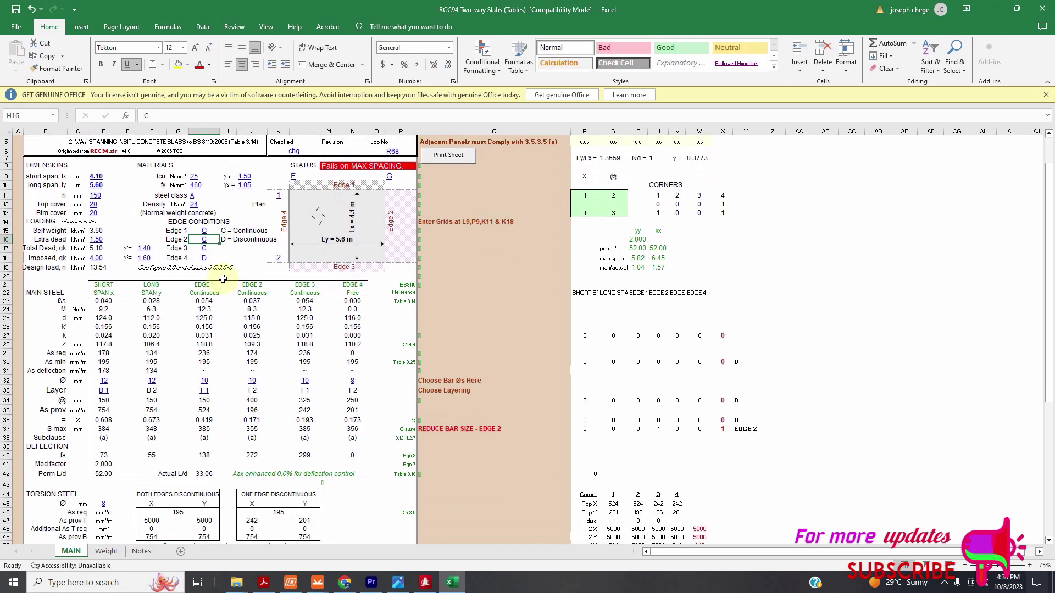
pyautogui.scroll(2, 271, 282)
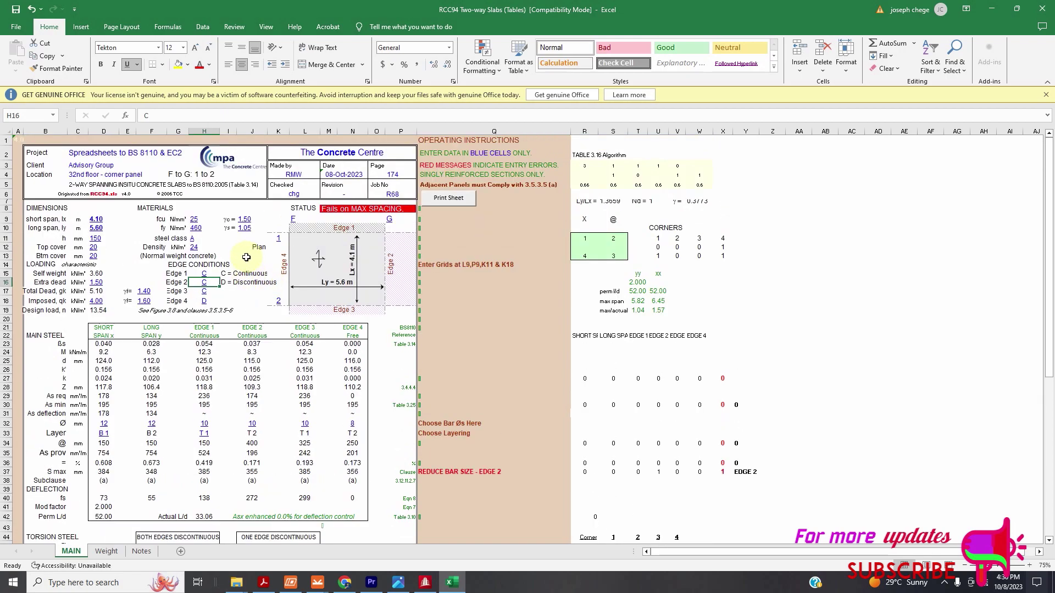
pyautogui.scroll(-1, 242, 258)
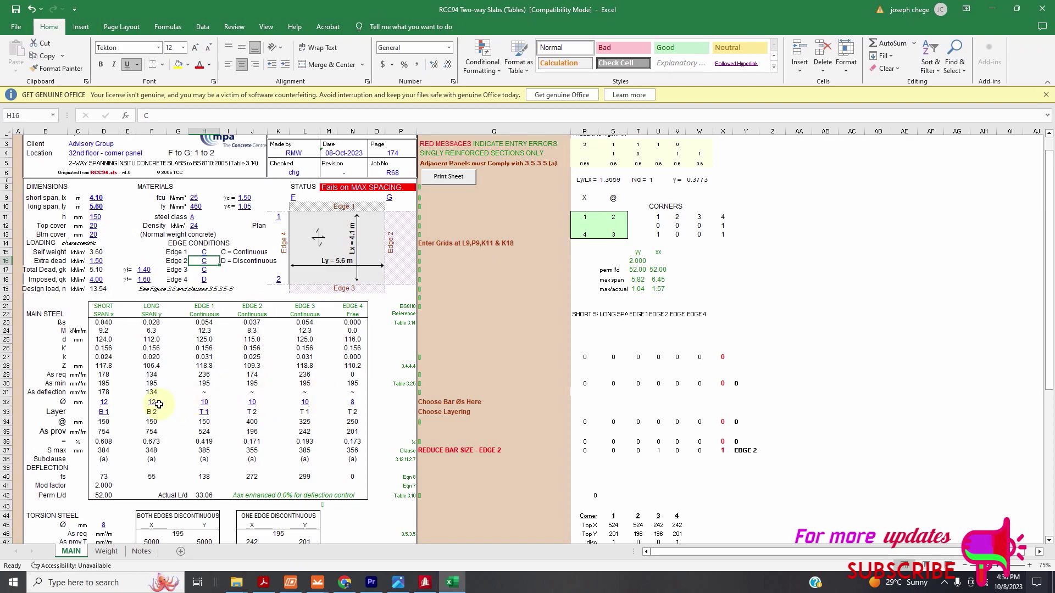
# Step: Set 10 mm bars for both the short and long spans
pyautogui.click(105, 402)
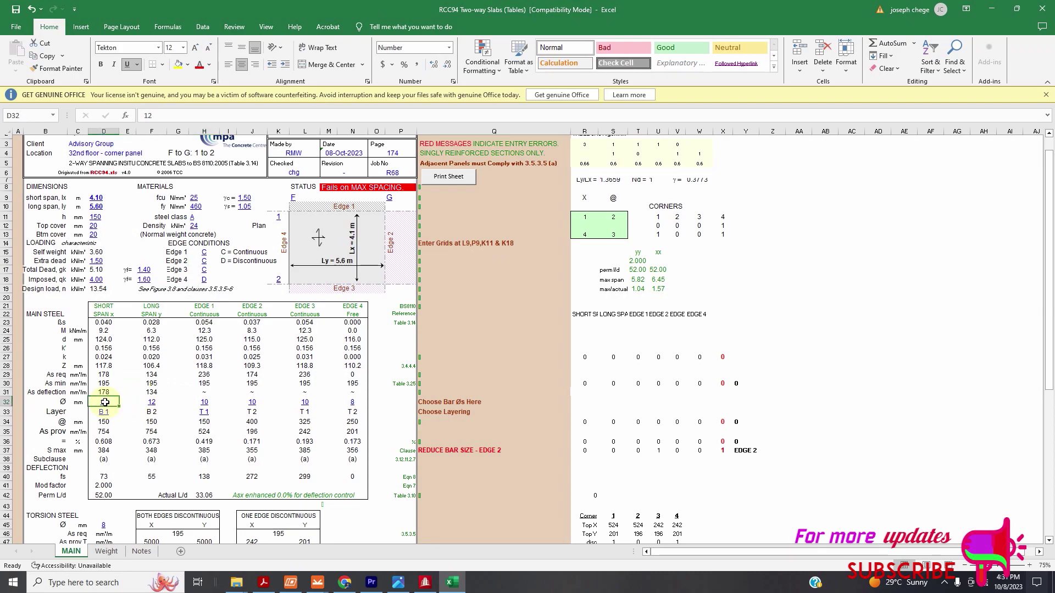
pyautogui.write('1')
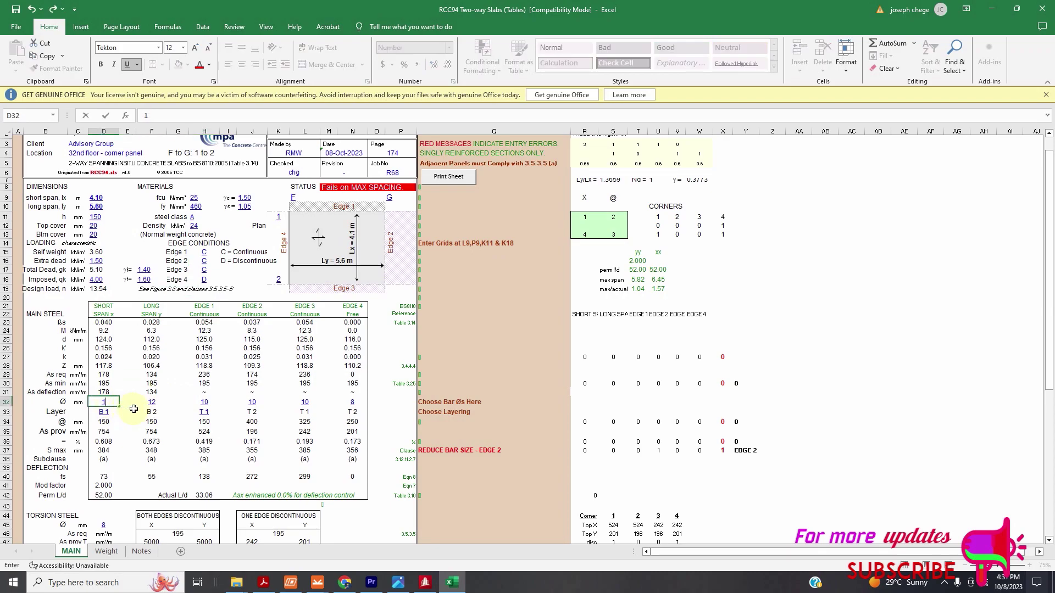
pyautogui.write('0')
pyautogui.click(158, 403)
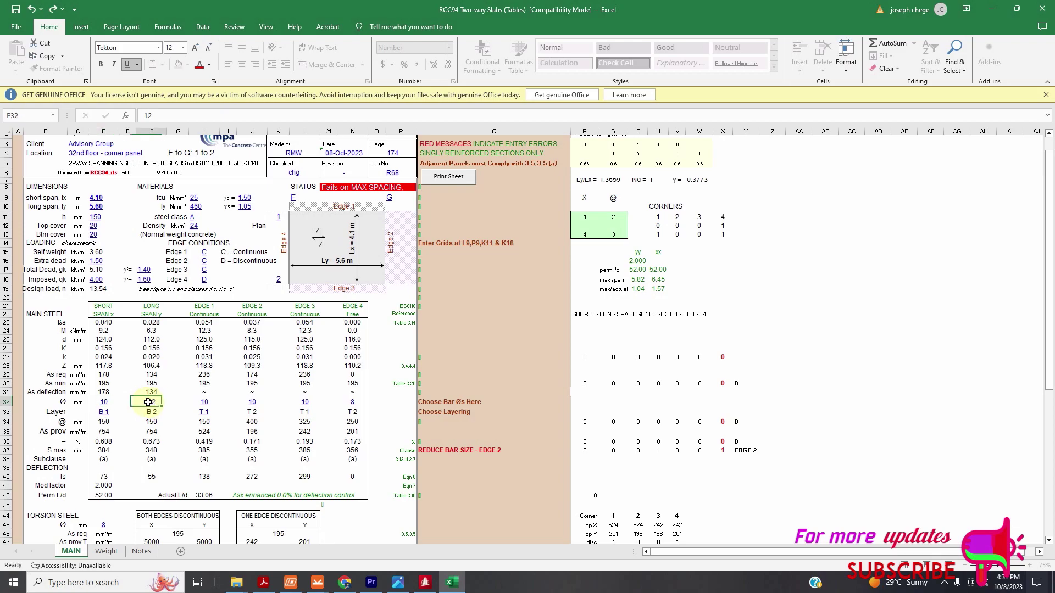
pyautogui.write('1')
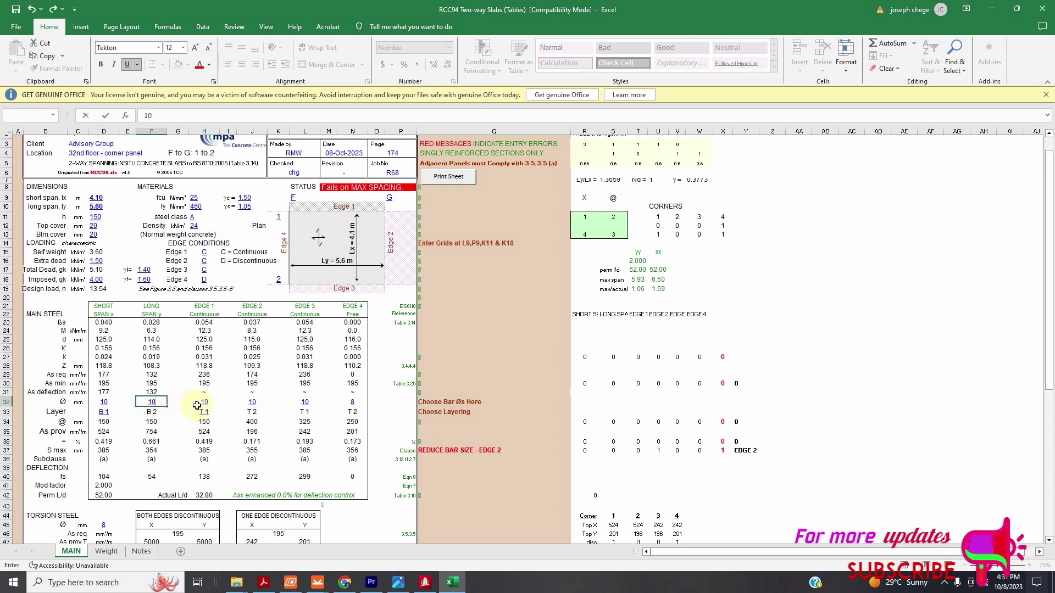
pyautogui.write('0')
pyautogui.click(196, 405)
pyautogui.scroll(-2, 272, 354)
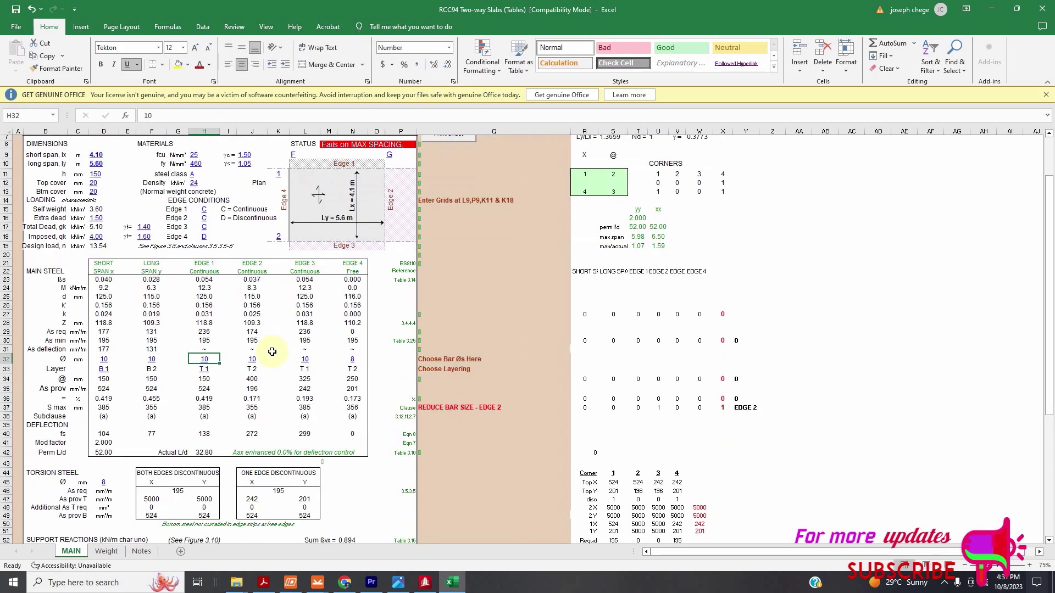
pyautogui.scroll(3, 271, 352)
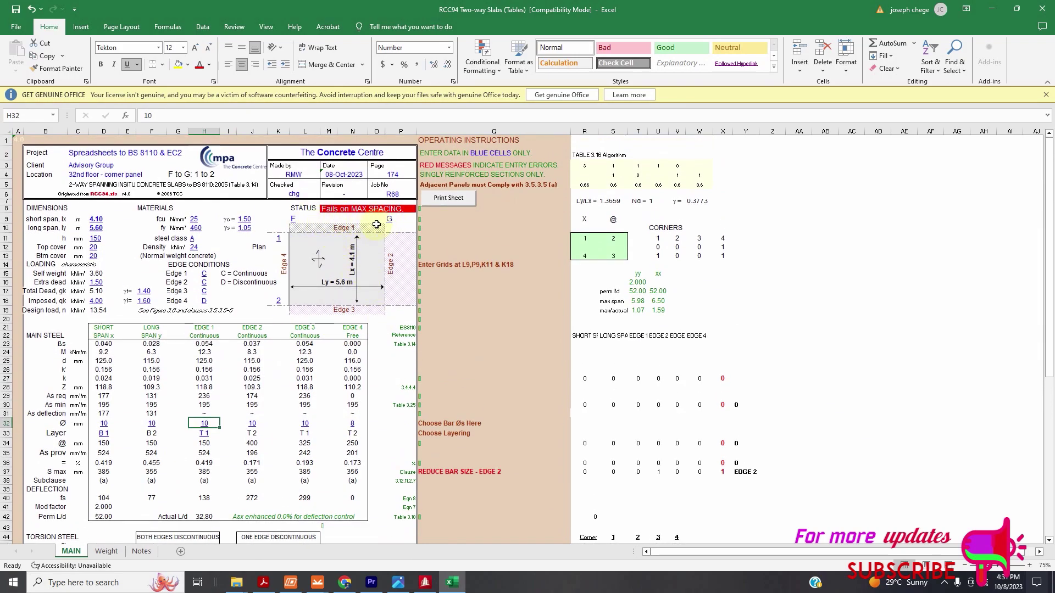
pyautogui.scroll(-8, 308, 330)
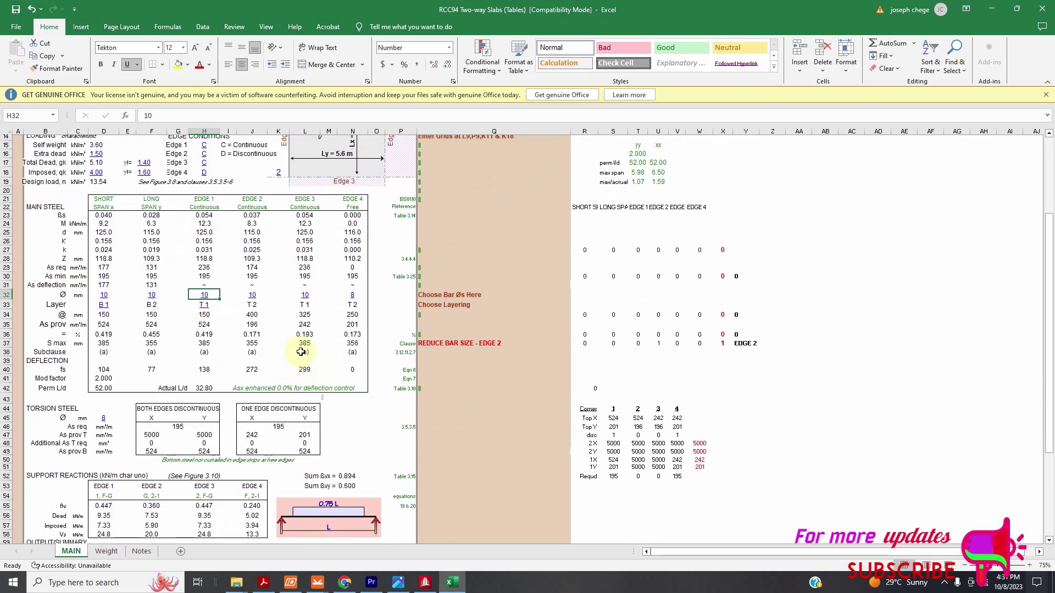
pyautogui.scroll(-4, 302, 329)
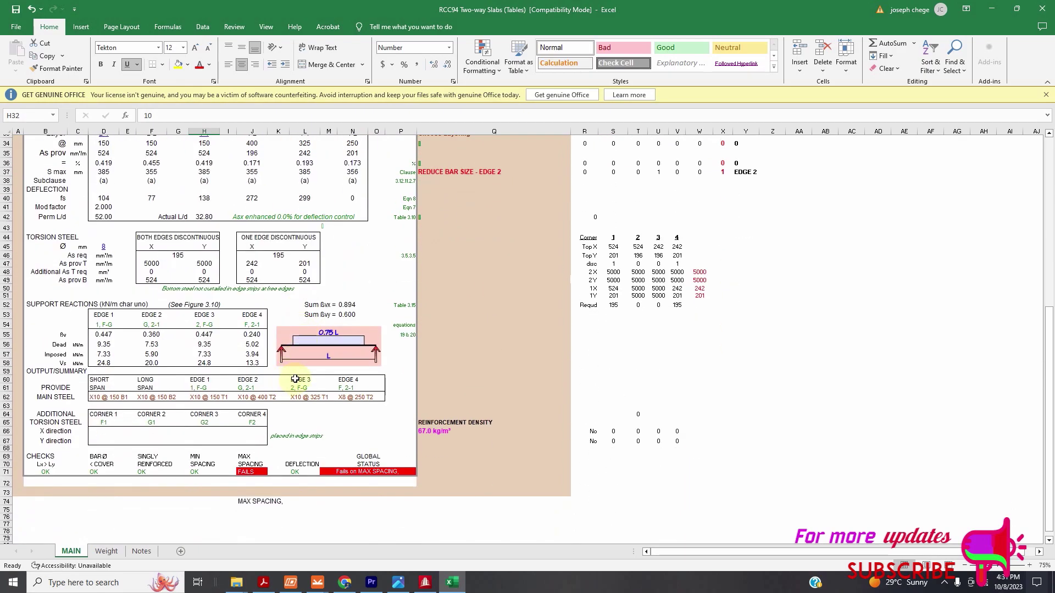
# Step: Inspect the D62 steel summary formula without changing it, then select the short-span spacing cell
pyautogui.click(114, 400)
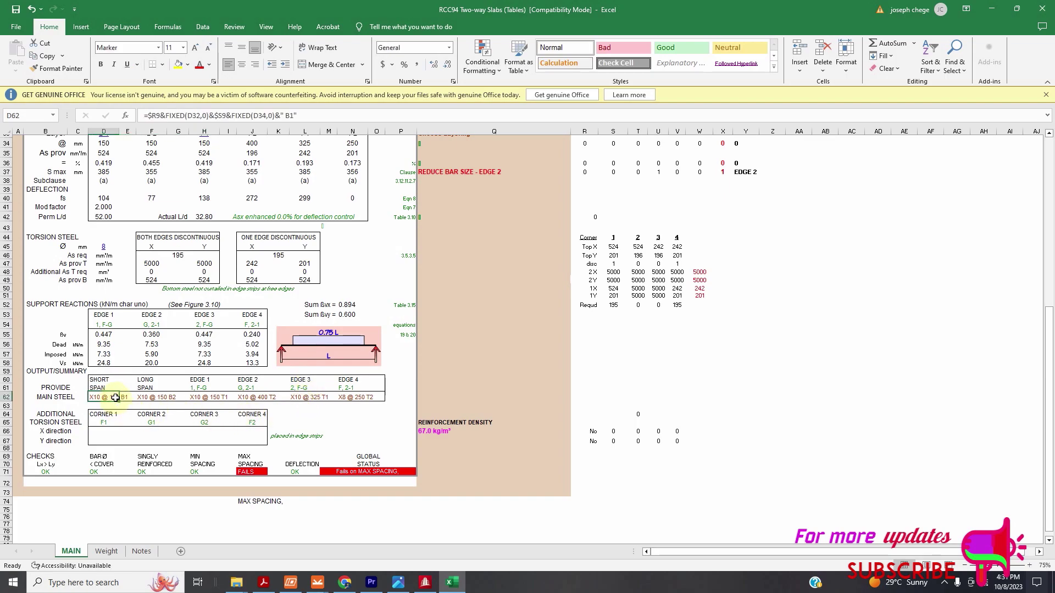
pyautogui.doubleClick(114, 397)
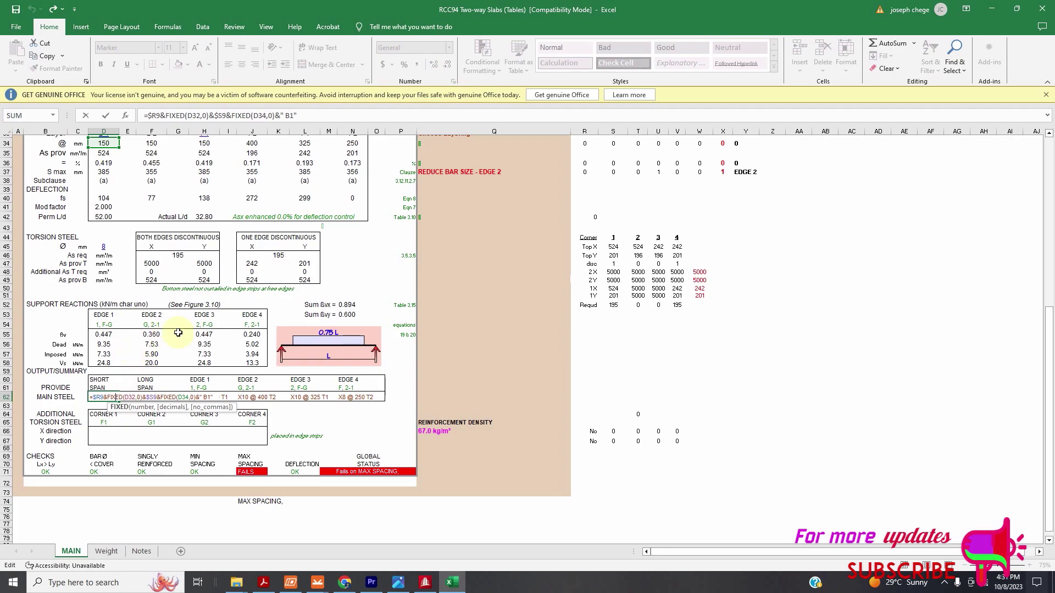
pyautogui.scroll(2, 263, 286)
pyautogui.click(357, 305)
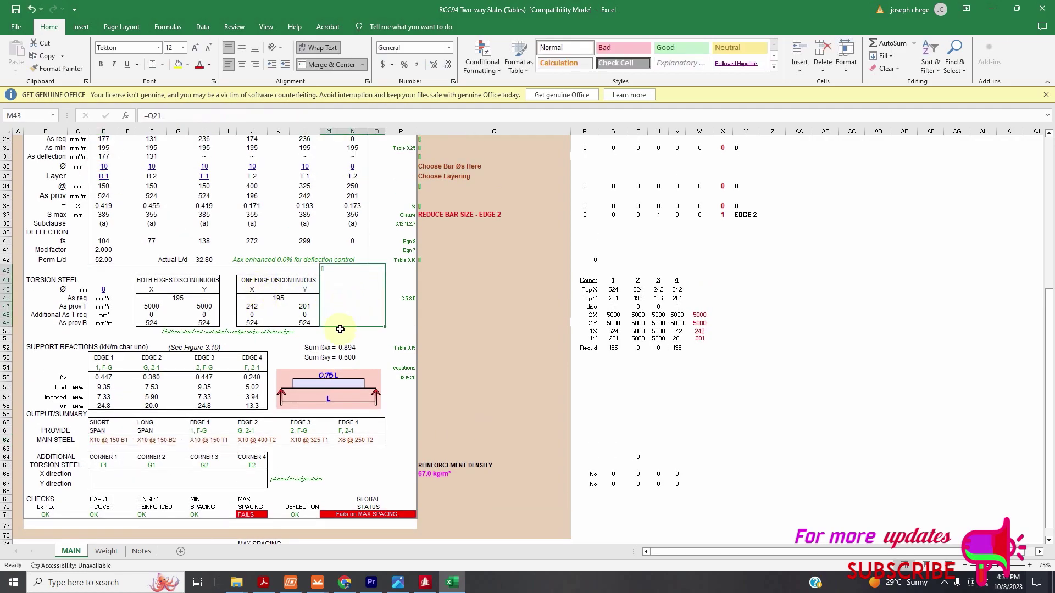
pyautogui.scroll(1, 340, 329)
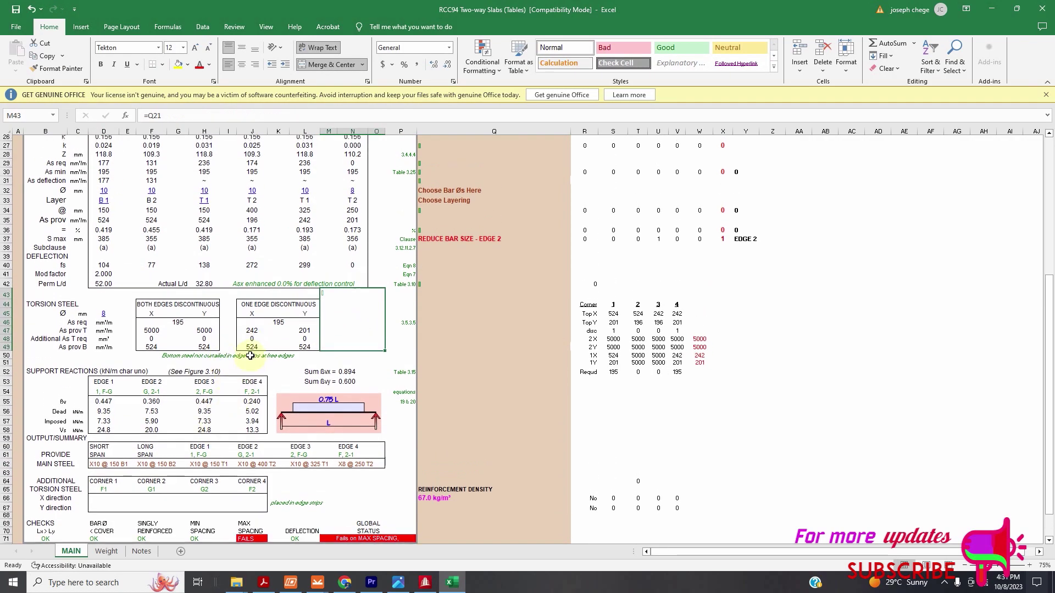
pyautogui.scroll(1, 258, 348)
pyautogui.scroll(2, 255, 336)
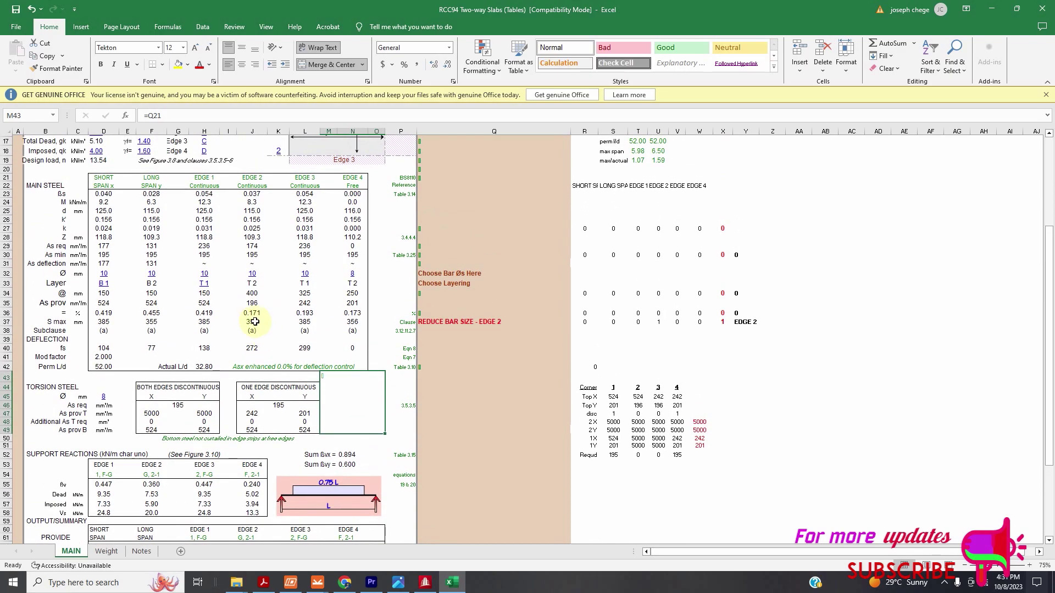
pyautogui.click(109, 295)
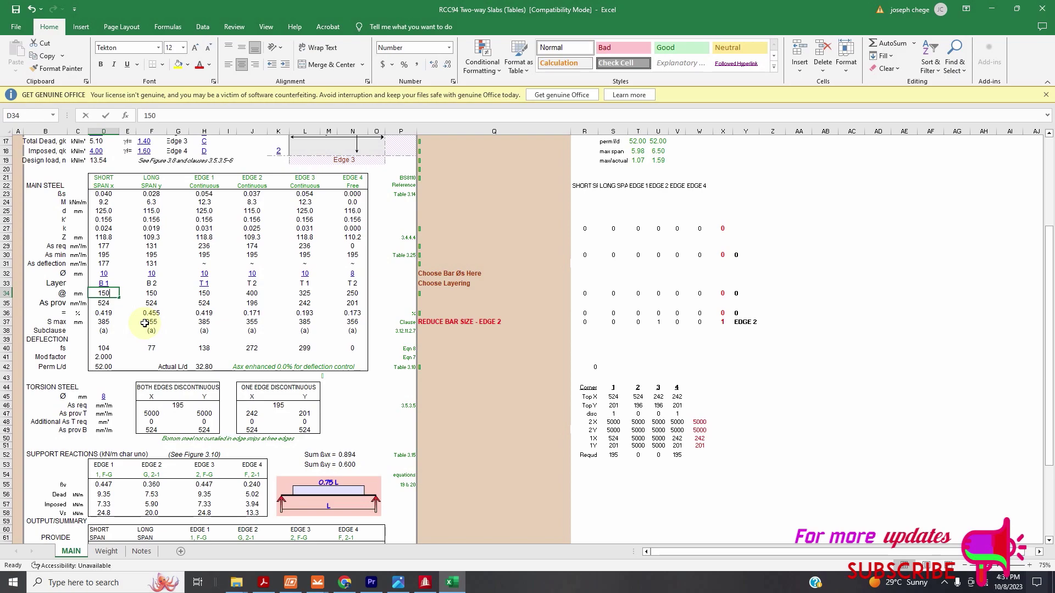
# Step: Set the short-span, long-span and edge 1 bar spacing to 200 mm
pyautogui.write('200')
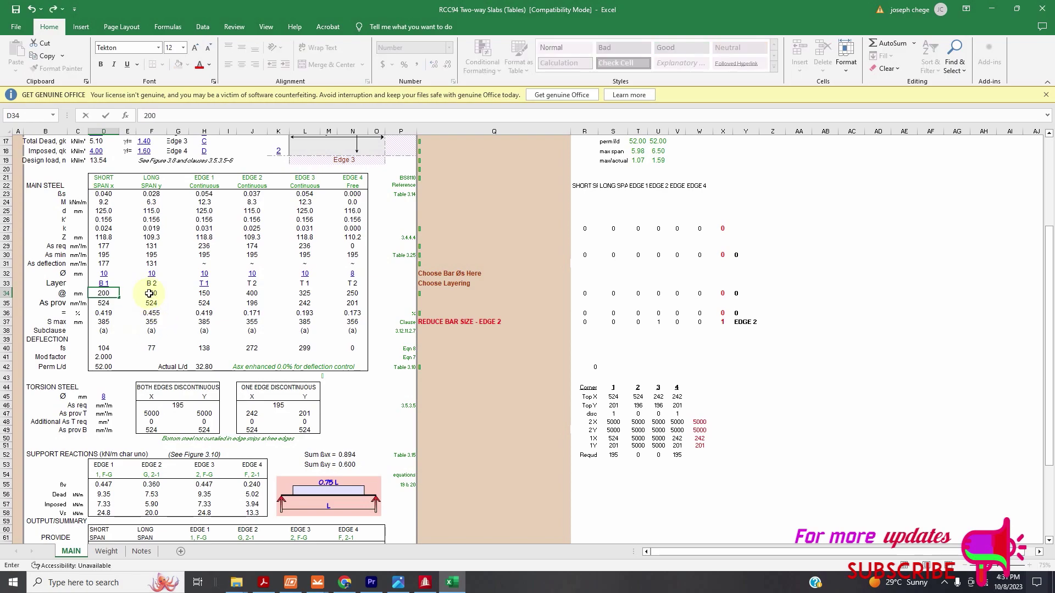
pyautogui.click(149, 294)
pyautogui.scroll(4, 296, 340)
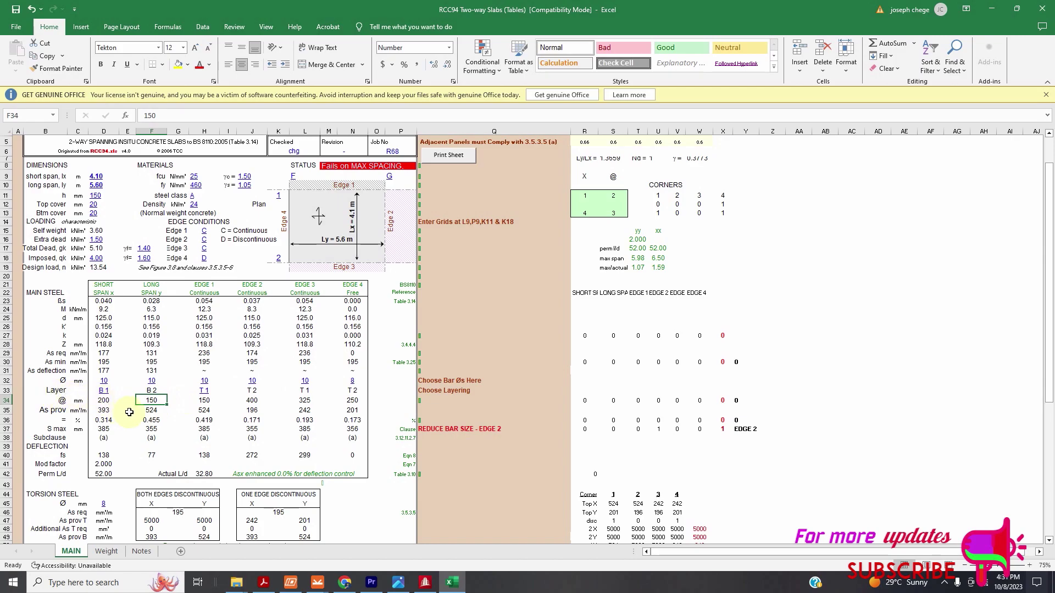
pyautogui.write('200')
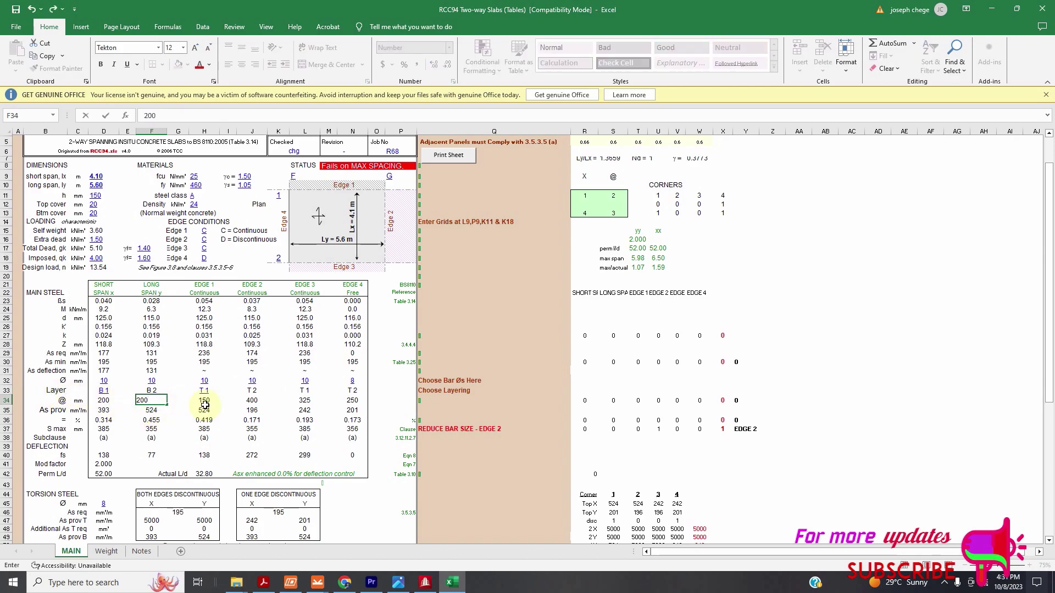
pyautogui.click(204, 403)
pyautogui.write('20')
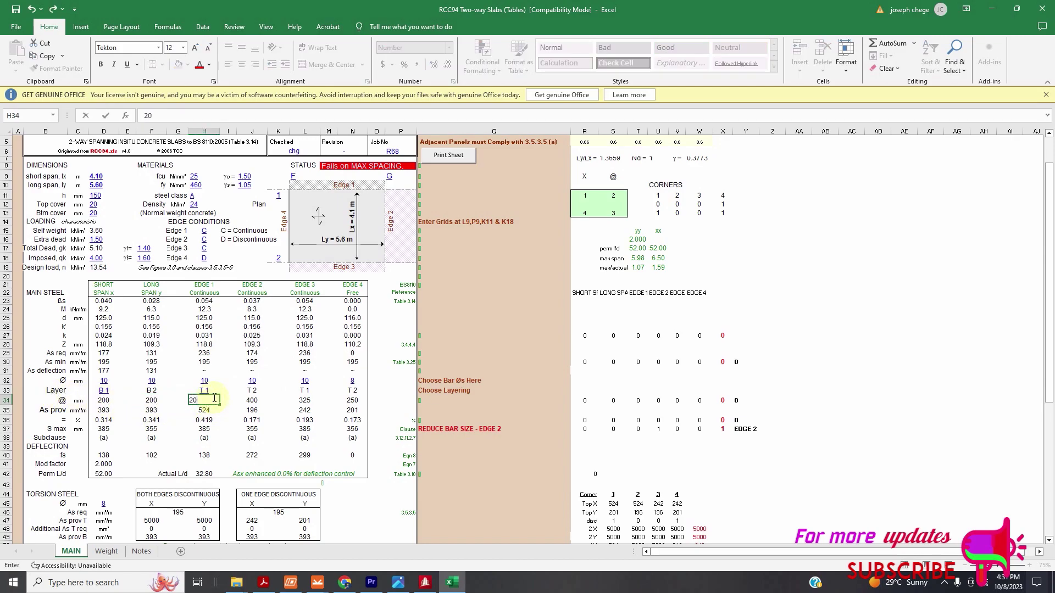
pyautogui.write('0')
pyautogui.click(253, 400)
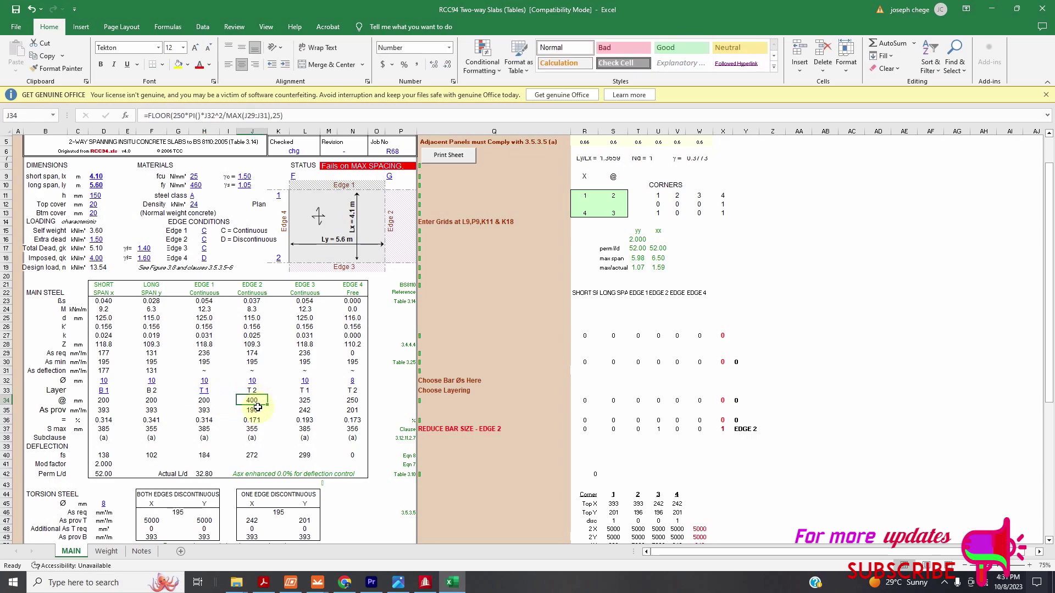
pyautogui.write('200')
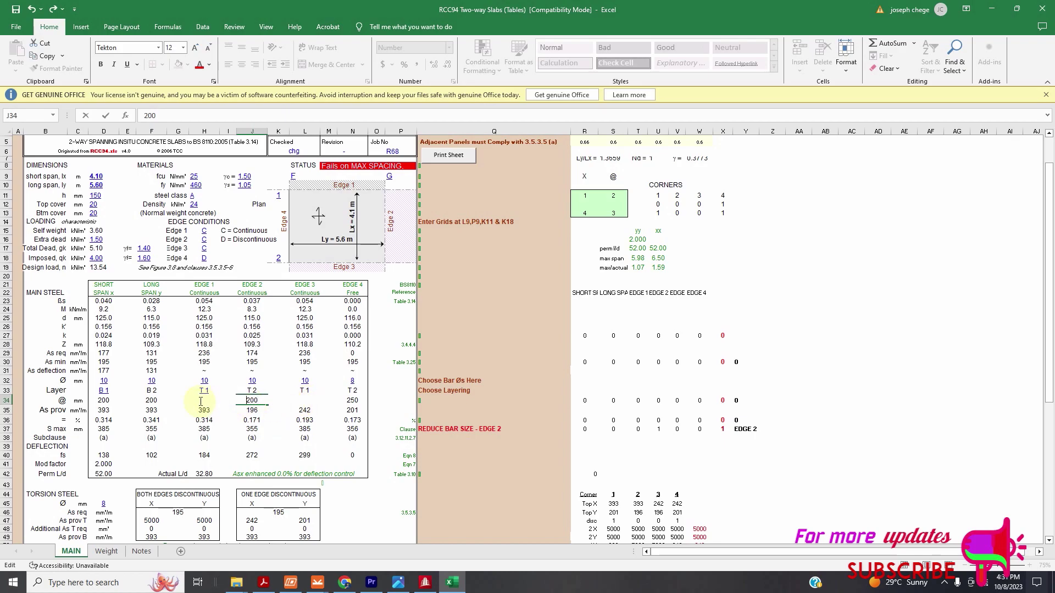
# Step: Set the bar spacing for edges 2, 3 and 4 to 200 mm
pyautogui.click(256, 390)
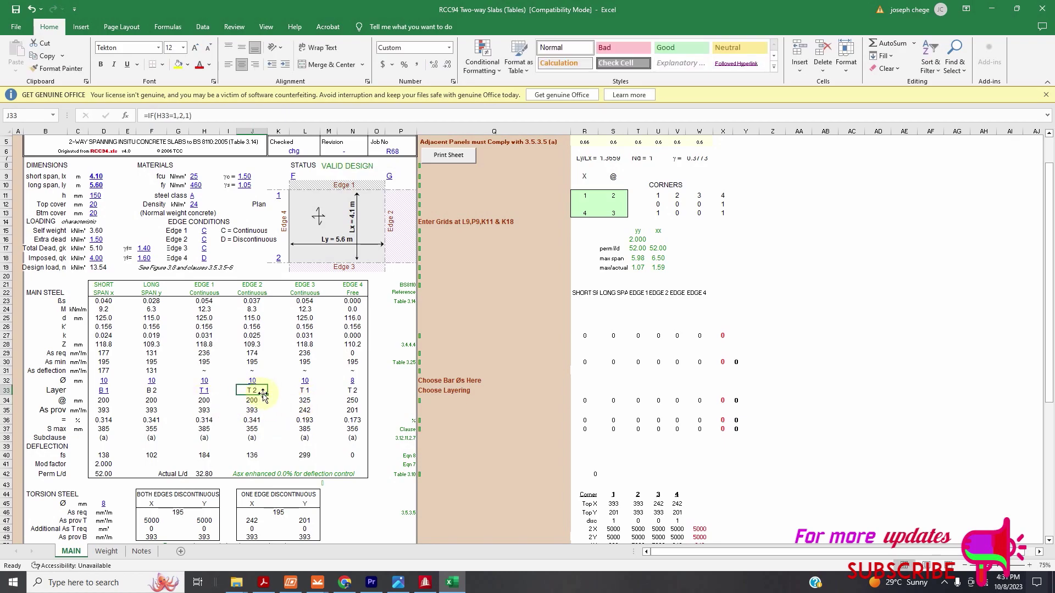
pyautogui.click(306, 401)
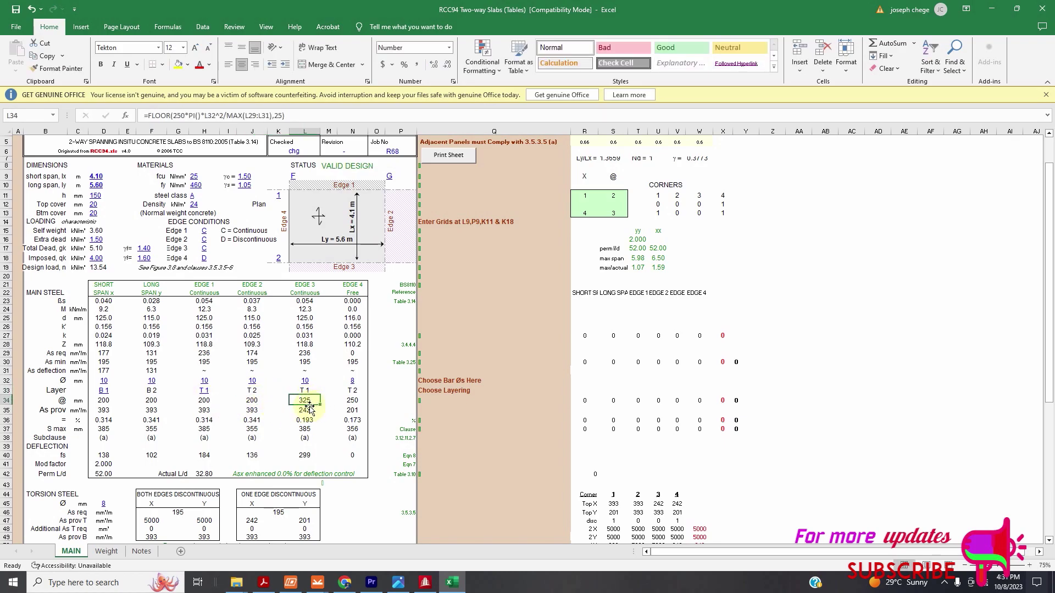
pyautogui.write('2')
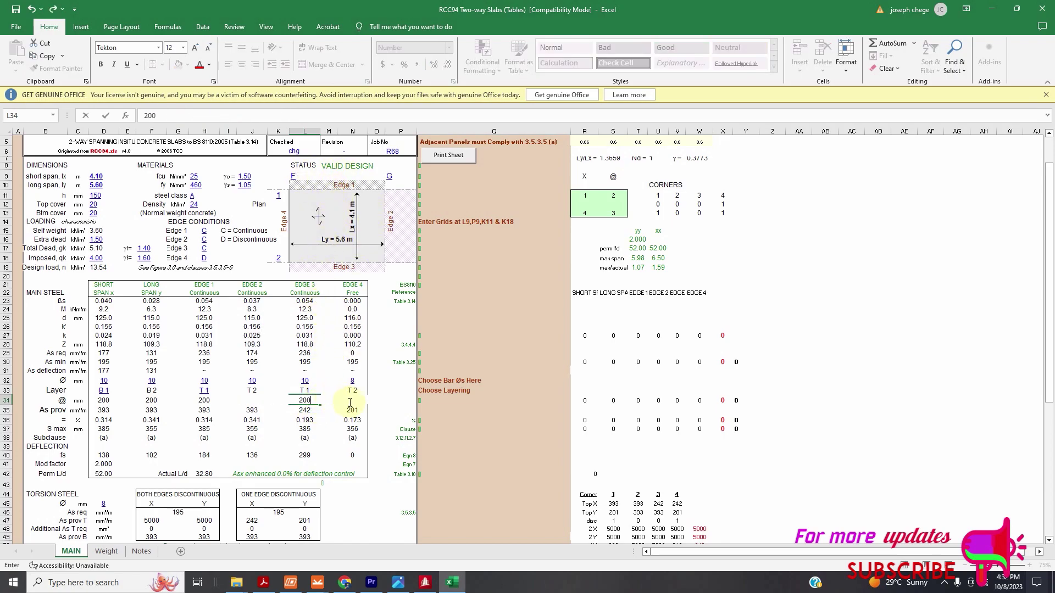
pyautogui.write('00')
pyautogui.click(344, 381)
pyautogui.click(351, 400)
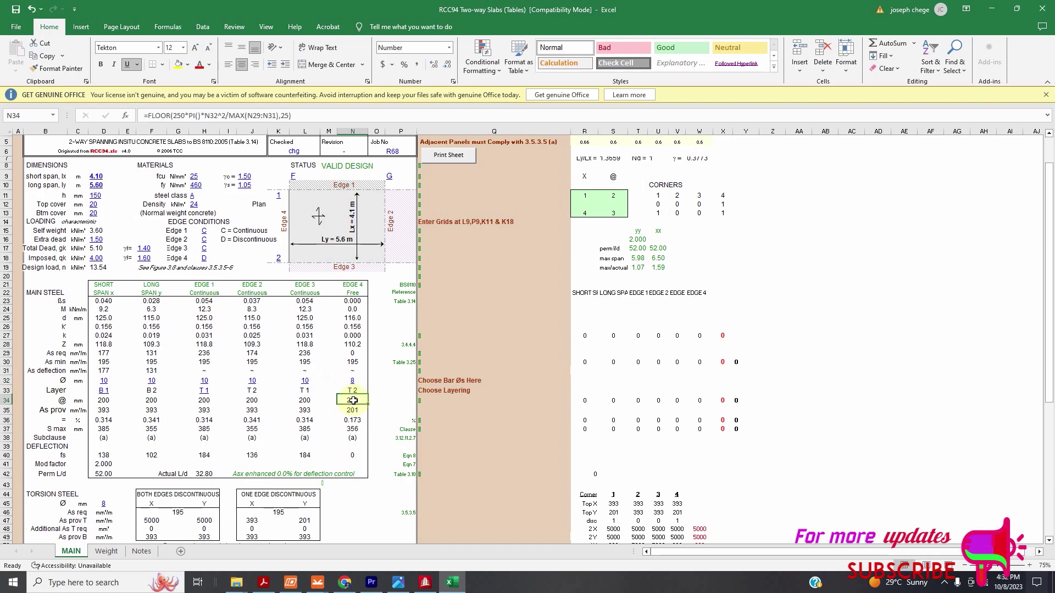
pyautogui.write('2')
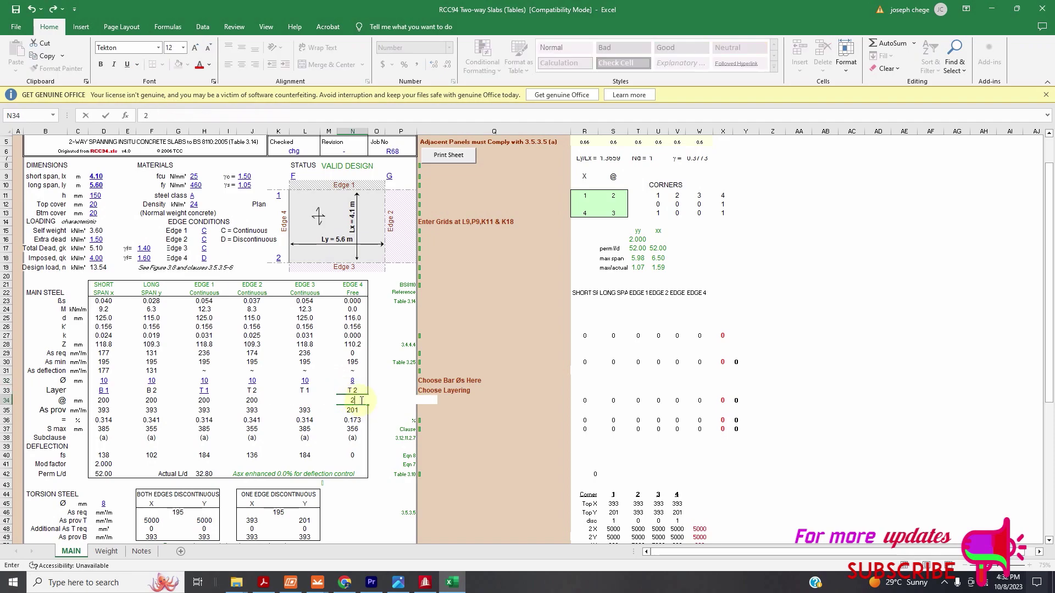
pyautogui.write('00')
pyautogui.click(340, 379)
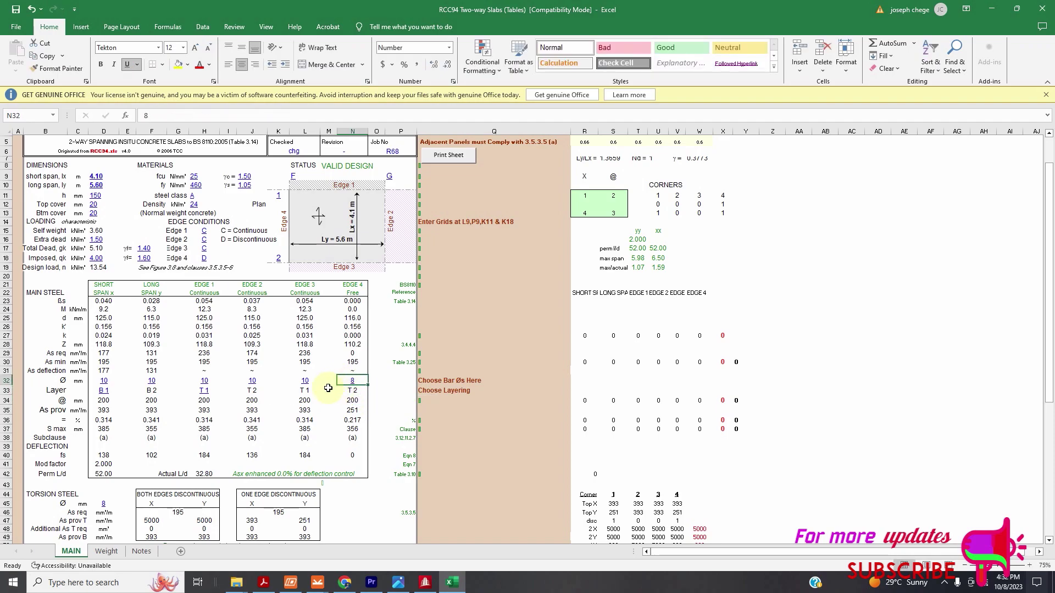
pyautogui.scroll(-2, 218, 352)
pyautogui.scroll(4, 251, 340)
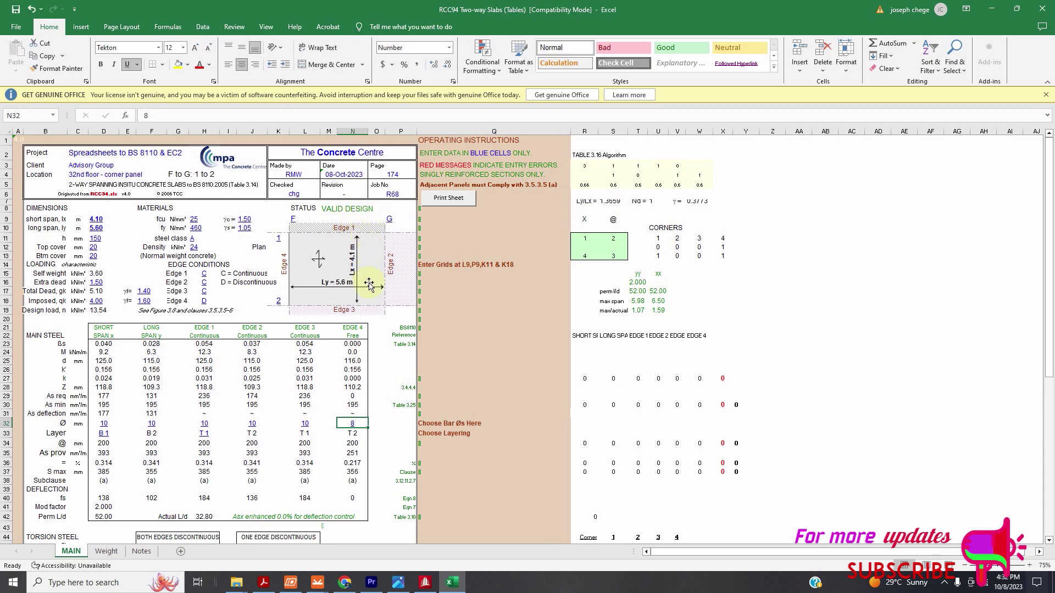
# Step: Review the VALID DESIGN results, then minimize the Excel window
pyautogui.scroll(-3, 329, 352)
pyautogui.scroll(-8, 329, 352)
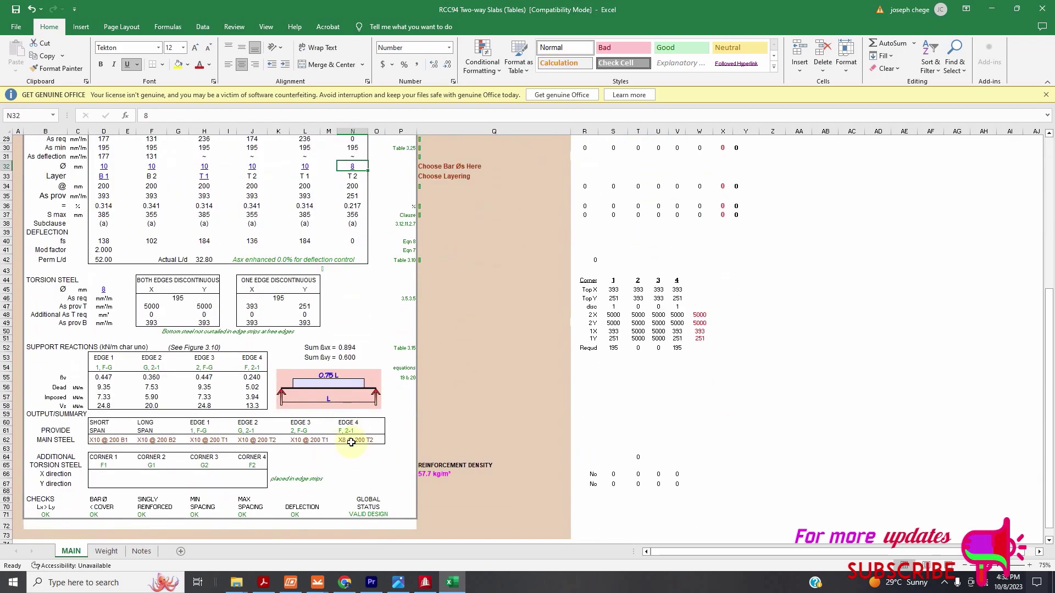
pyautogui.scroll(7, 348, 428)
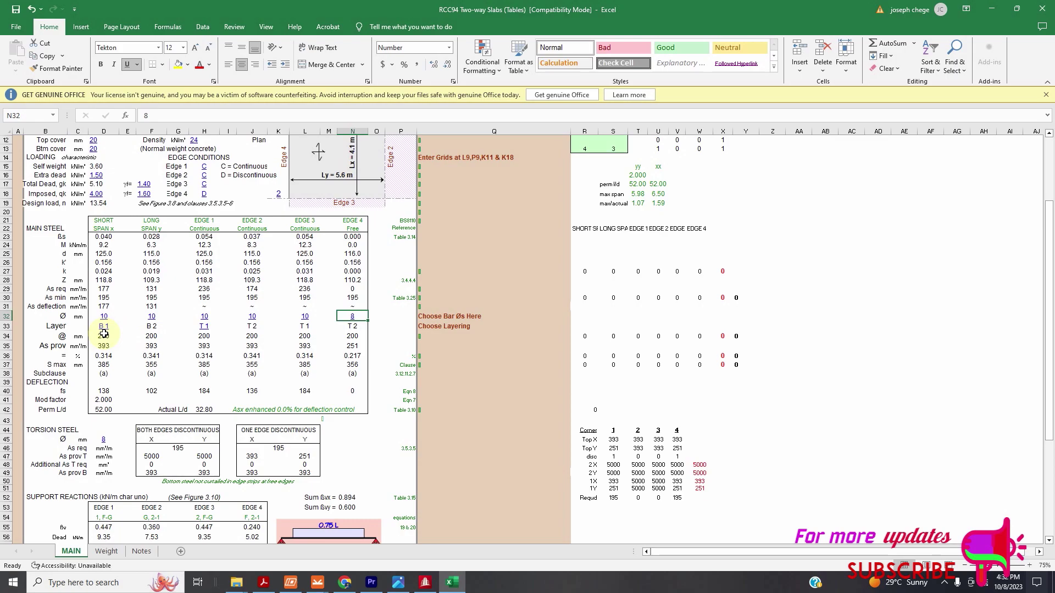
pyautogui.scroll(2, 104, 334)
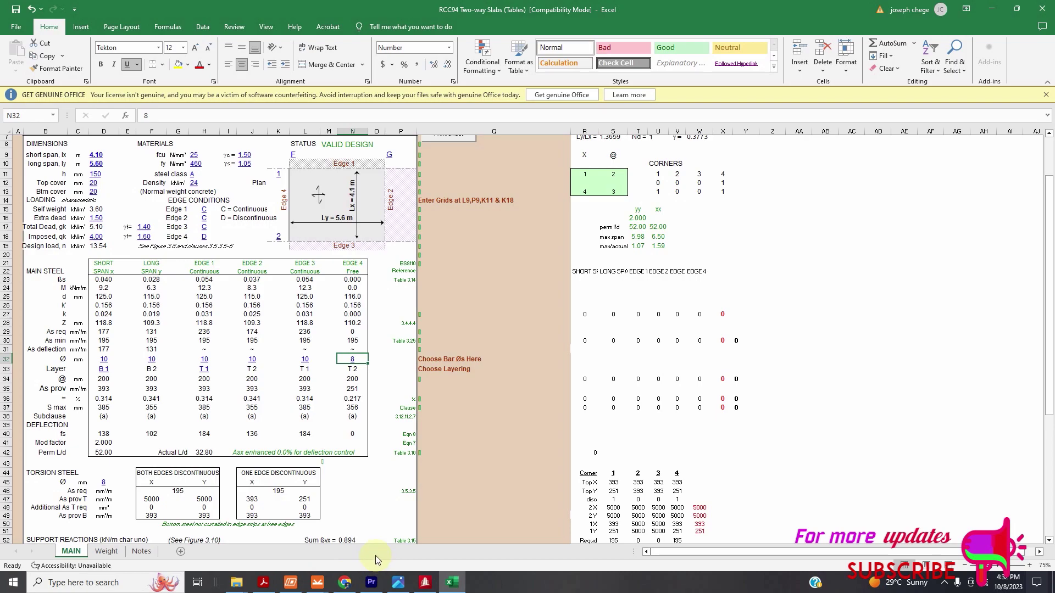
pyautogui.moveTo(348, 587)
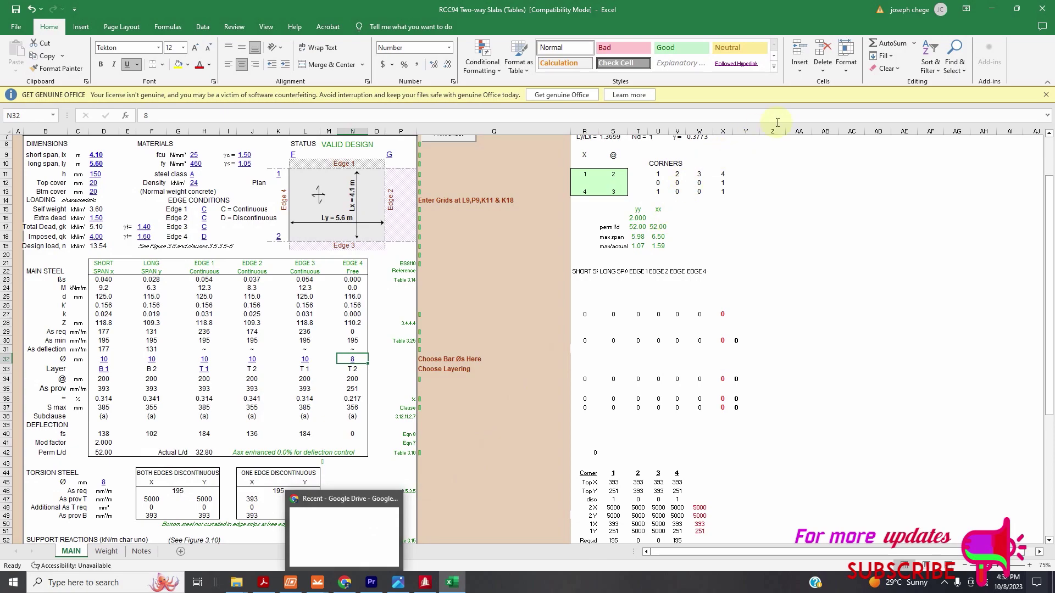
pyautogui.click(996, 12)
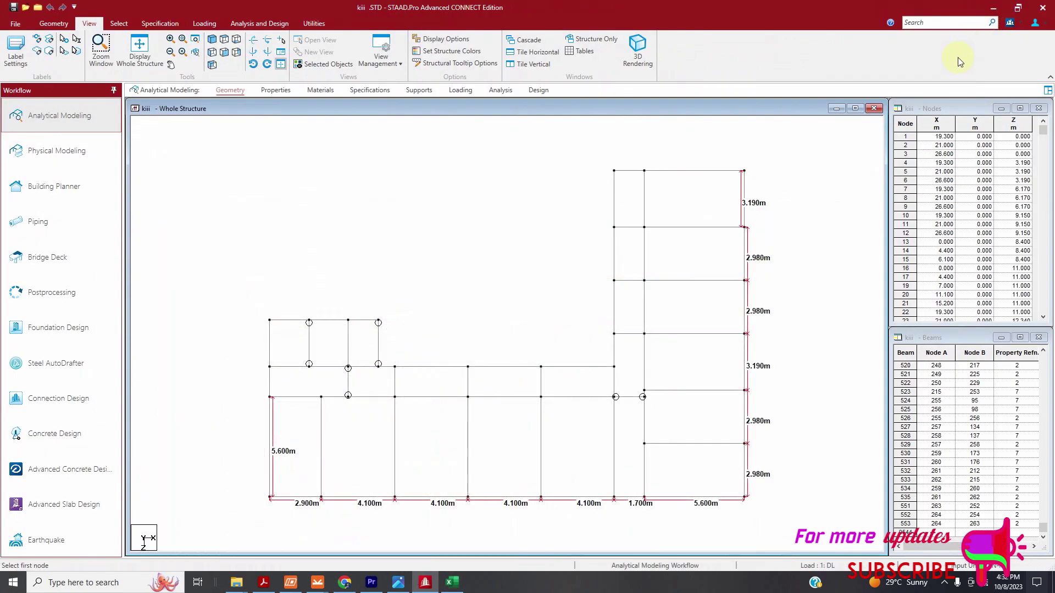
# Step: Minimize STAAD.Pro and the folder, then open SLAB AND BEAM LAYOUT A1 in Adobe Acrobat
pyautogui.click(994, 11)
pyautogui.click(993, 10)
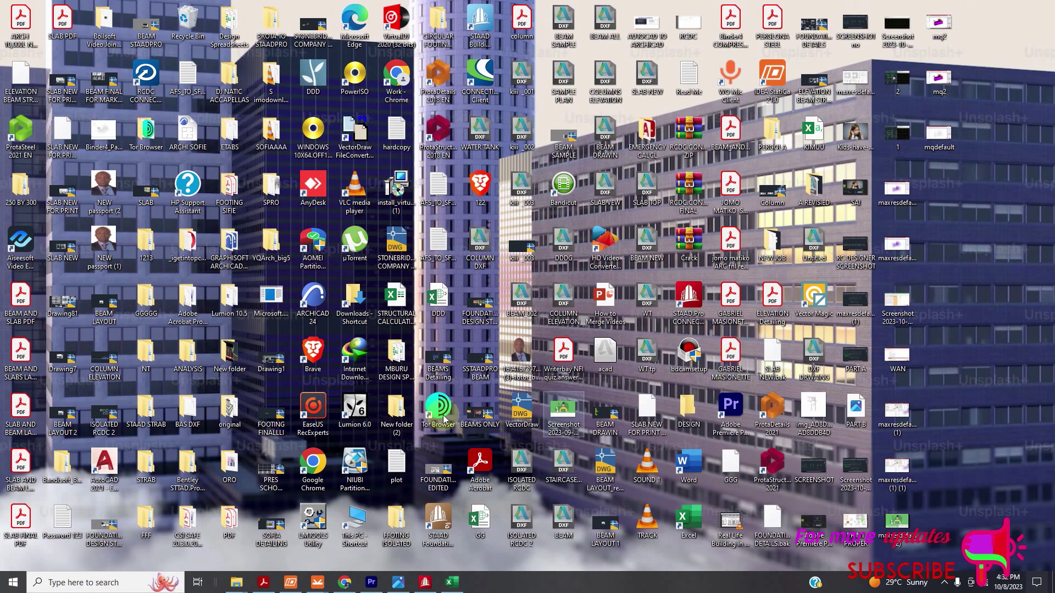
pyautogui.click(21, 414)
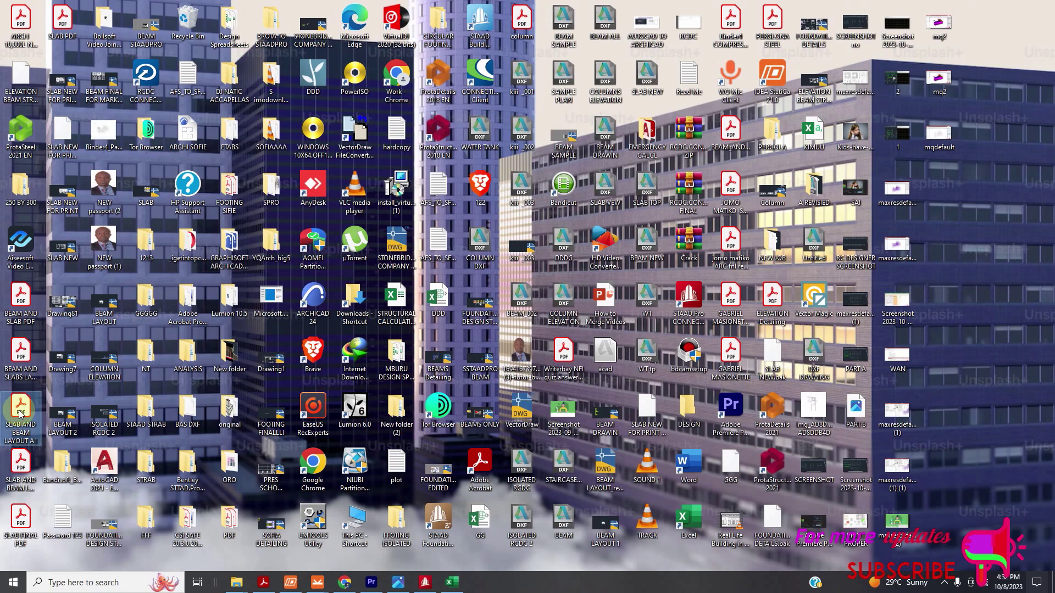
pyautogui.doubleClick(20, 412)
pyautogui.rightClick(20, 414)
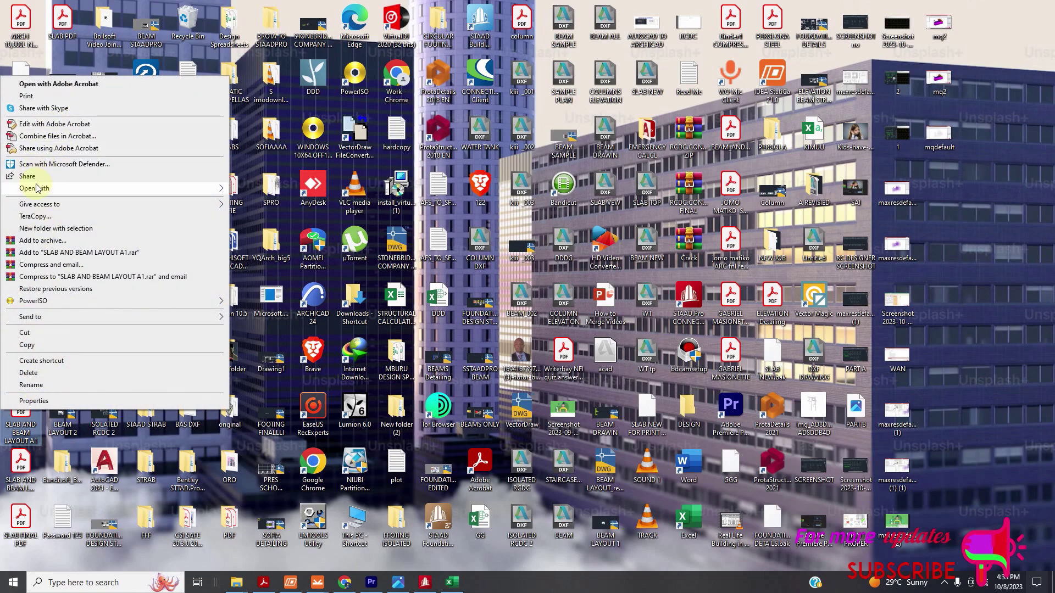
pyautogui.click(77, 85)
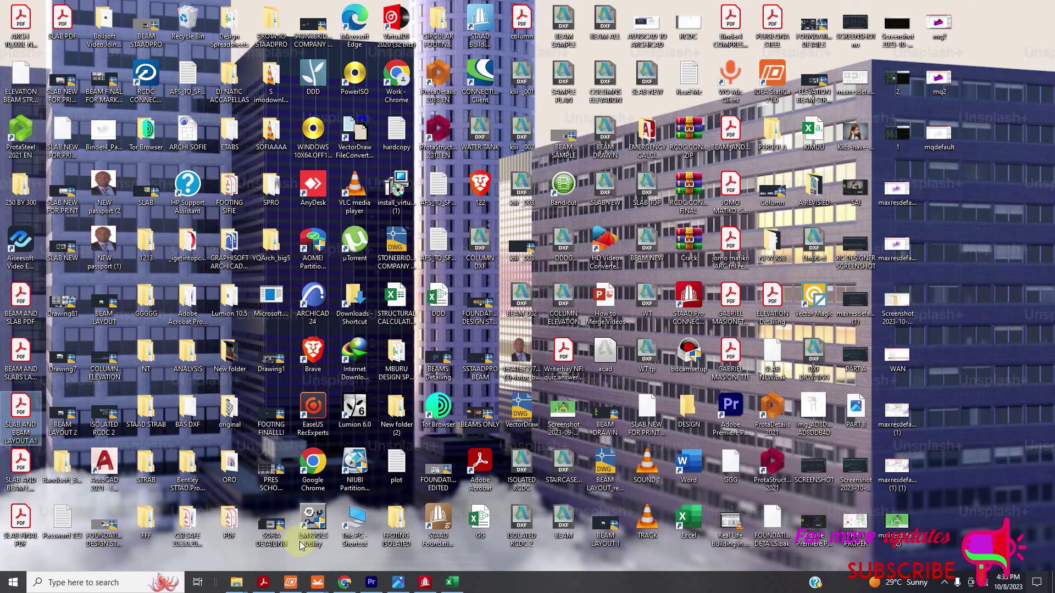
# Step: View the drawing at 50%, minimize Acrobat and Excel, and right-click the BEAM AND SLABS LAYOUT file
pyautogui.click(452, 581)
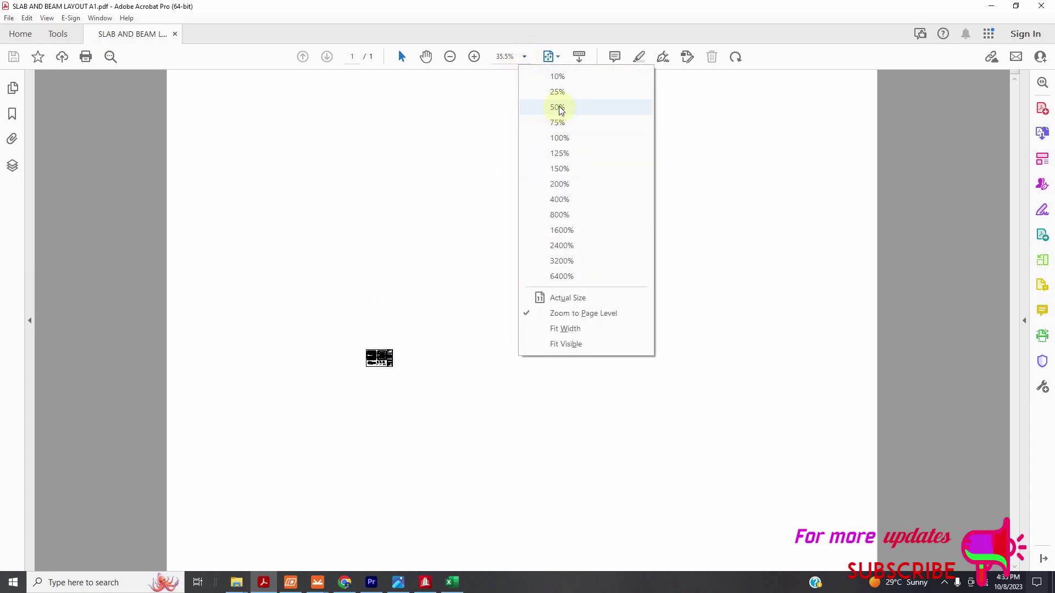
pyautogui.click(558, 107)
pyautogui.scroll(-5, 469, 226)
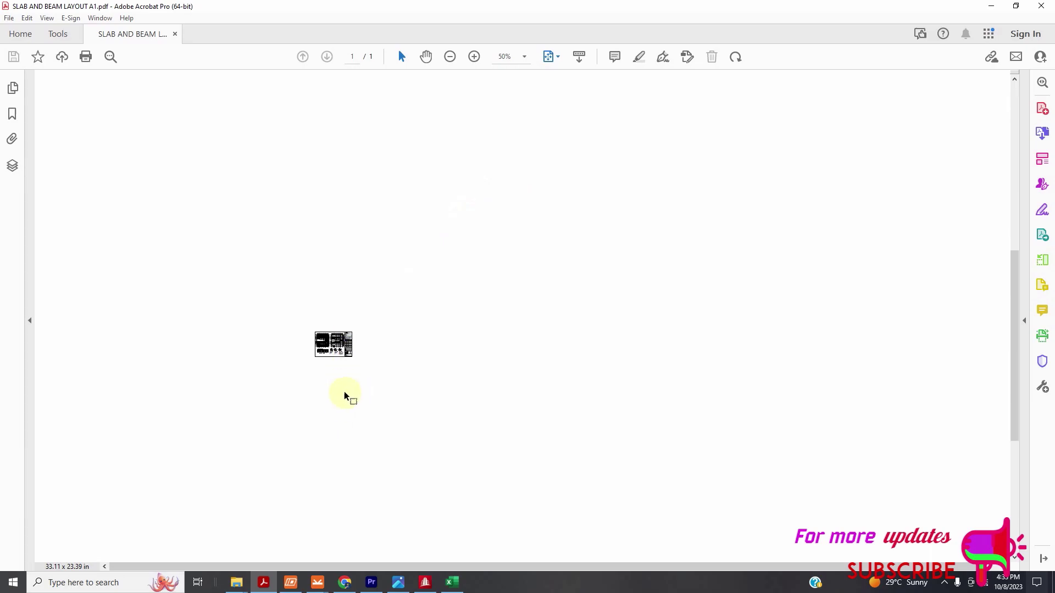
pyautogui.click(991, 6)
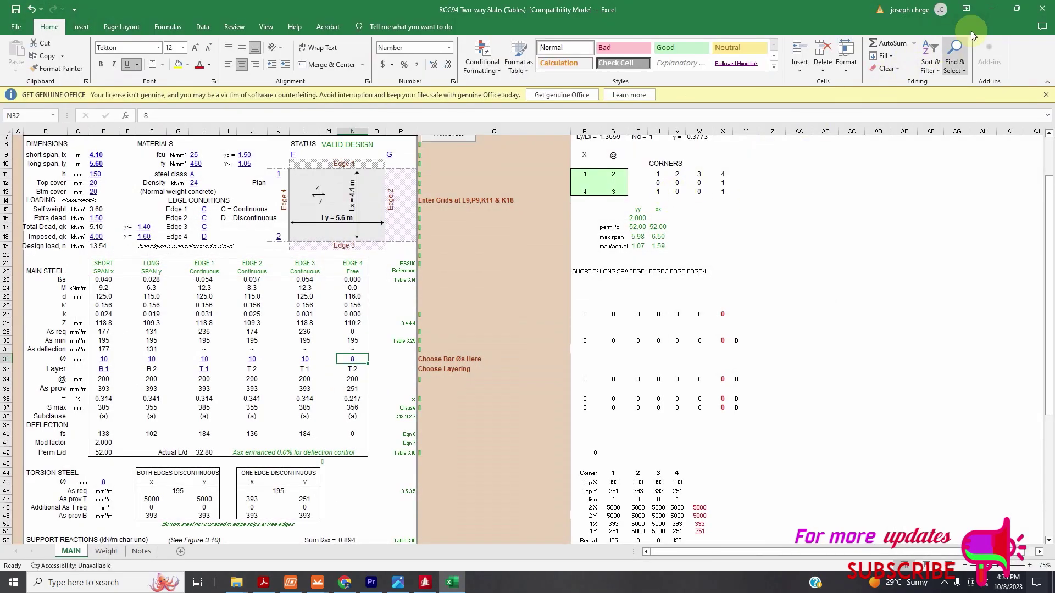
pyautogui.click(991, 9)
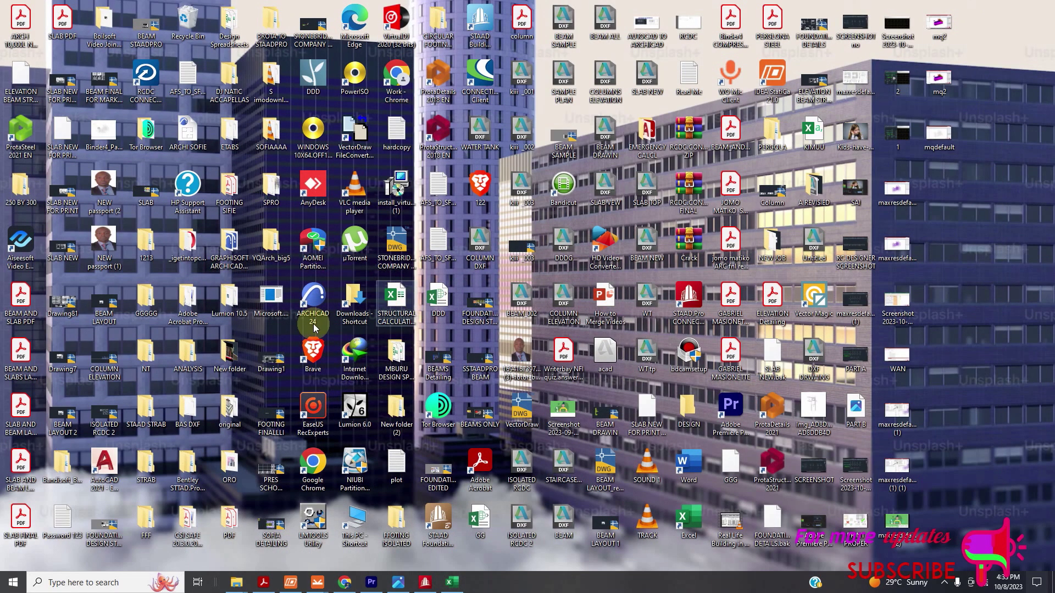
pyautogui.click(23, 360)
pyautogui.rightClick(22, 360)
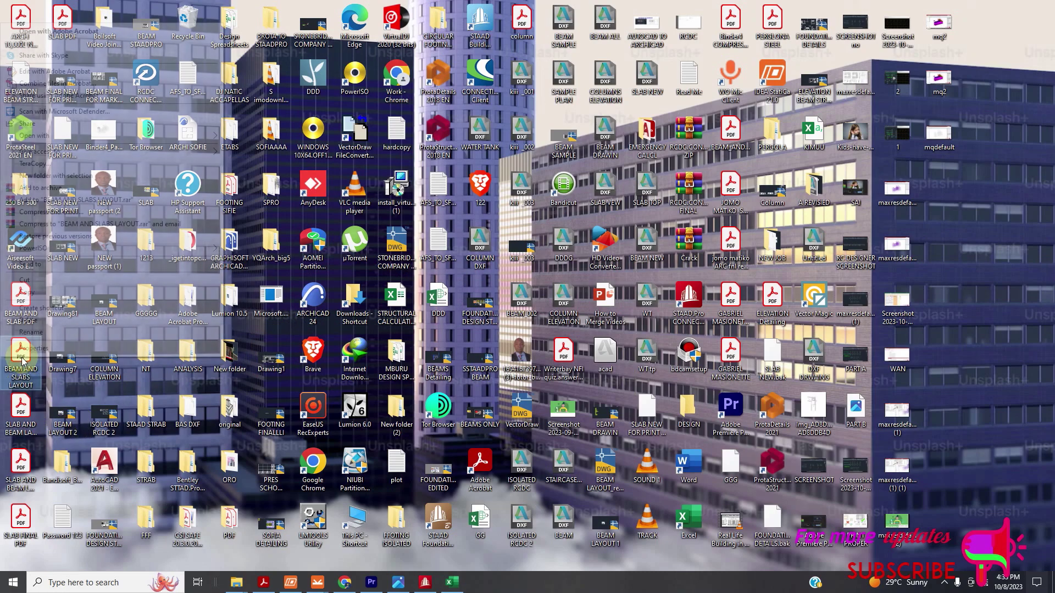
# Step: Open BEAM AND SLABS LAYOUT in Acrobat at 75% and scroll to the reinforcement plan
pyautogui.click(68, 32)
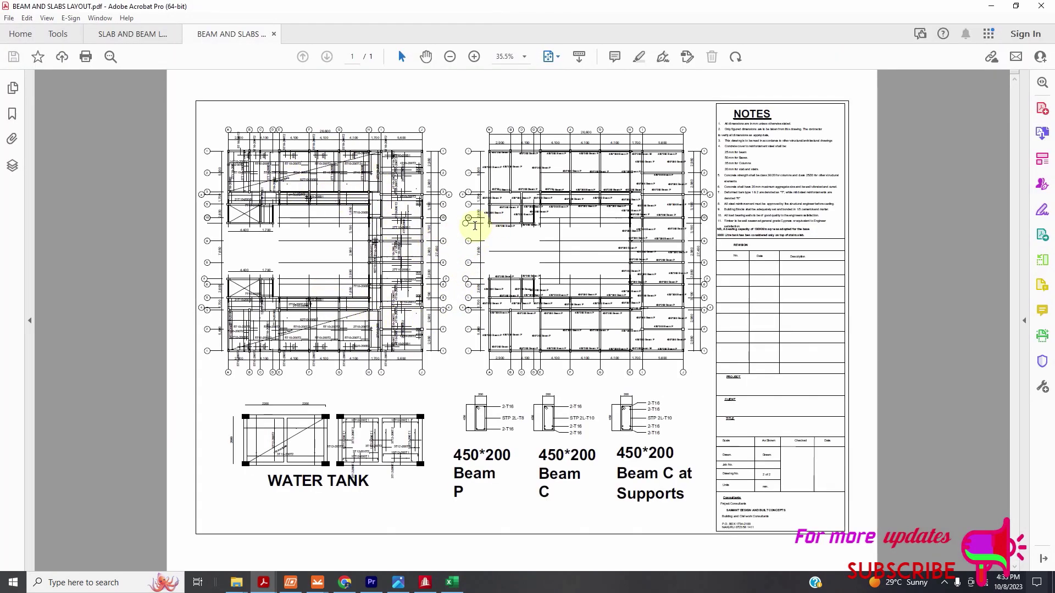
pyautogui.click(522, 57)
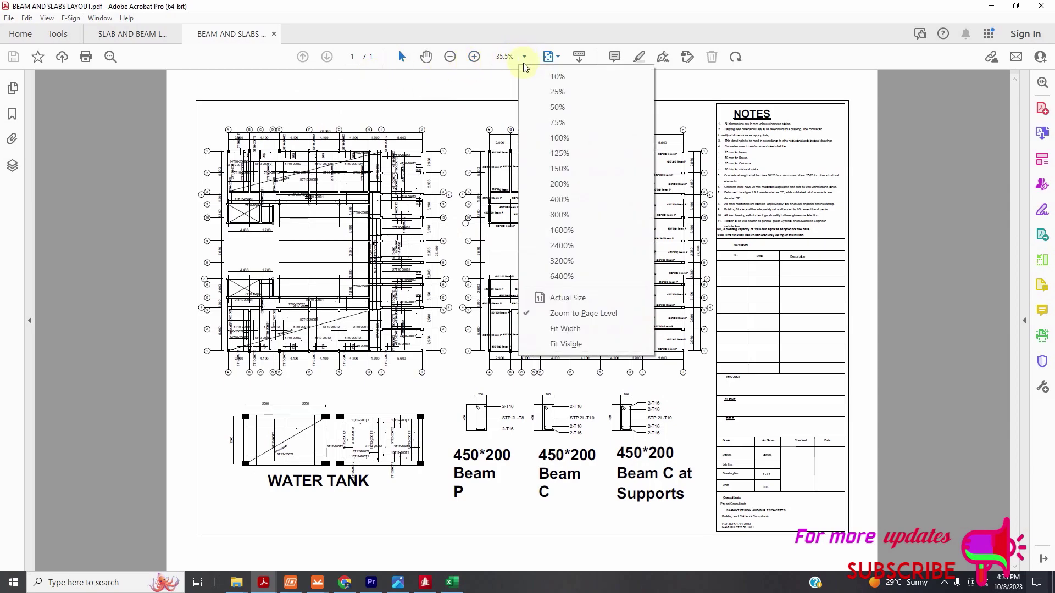
pyautogui.click(562, 125)
pyautogui.scroll(-8, 532, 175)
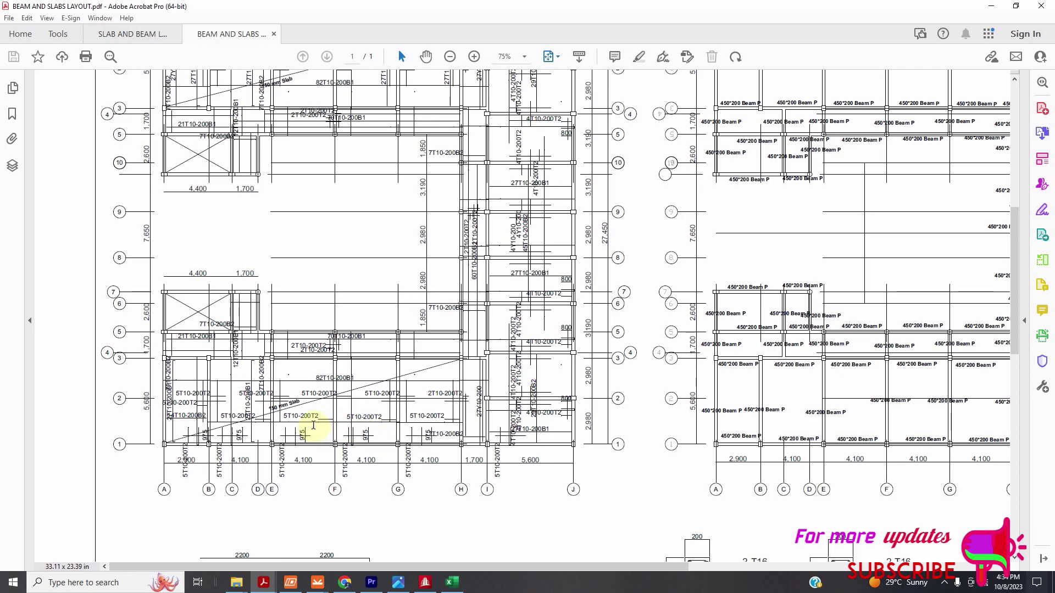
pyautogui.scroll(1, 305, 431)
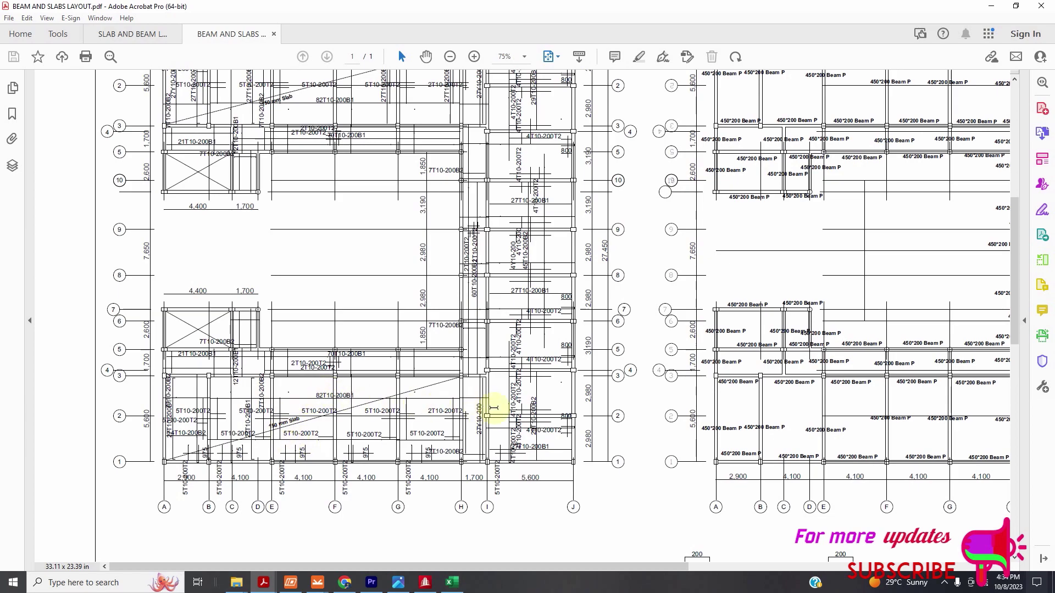
pyautogui.click(524, 57)
# Step: Zoom the slab reinforcement plan to 100%
pyautogui.click(559, 137)
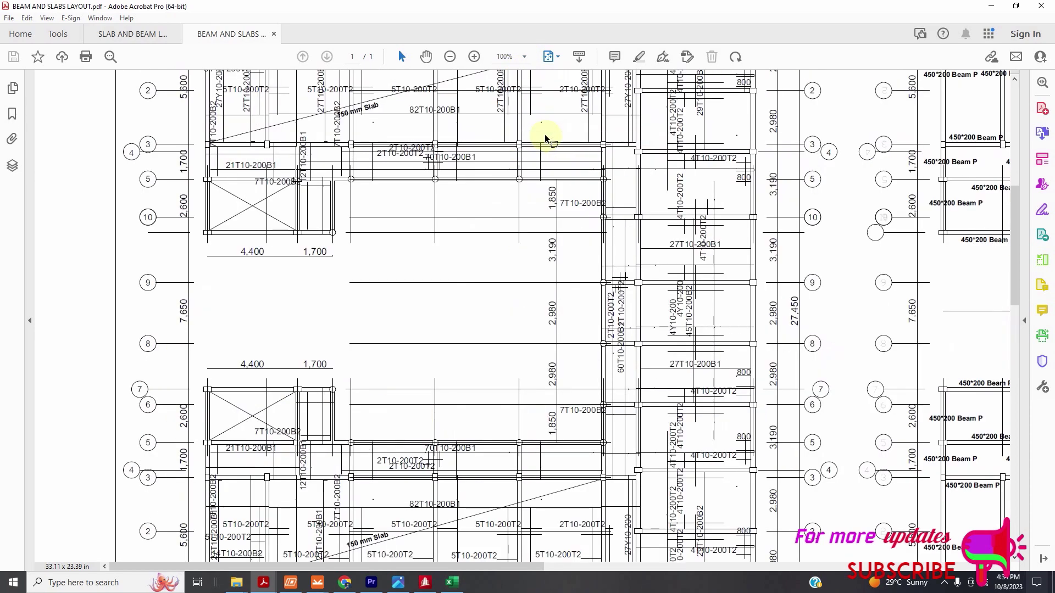
pyautogui.scroll(-5, 478, 258)
pyautogui.scroll(-1, 456, 311)
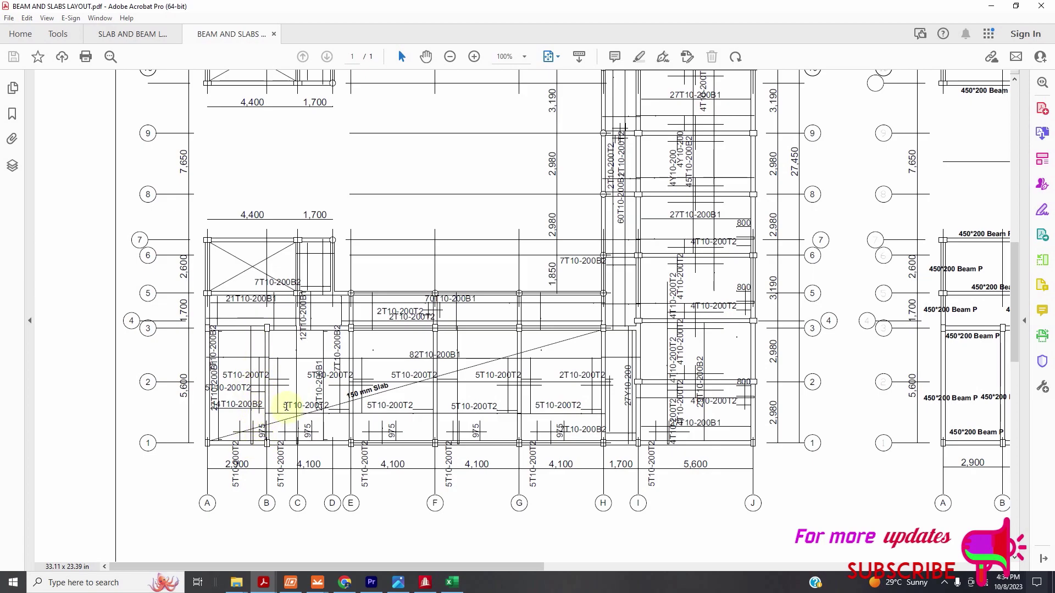
# Step: Check the RCC94 workbook, then return to BEAM AND SLABS LAYOUT and scroll across the plan
pyautogui.click(452, 582)
pyautogui.scroll(-1, 251, 340)
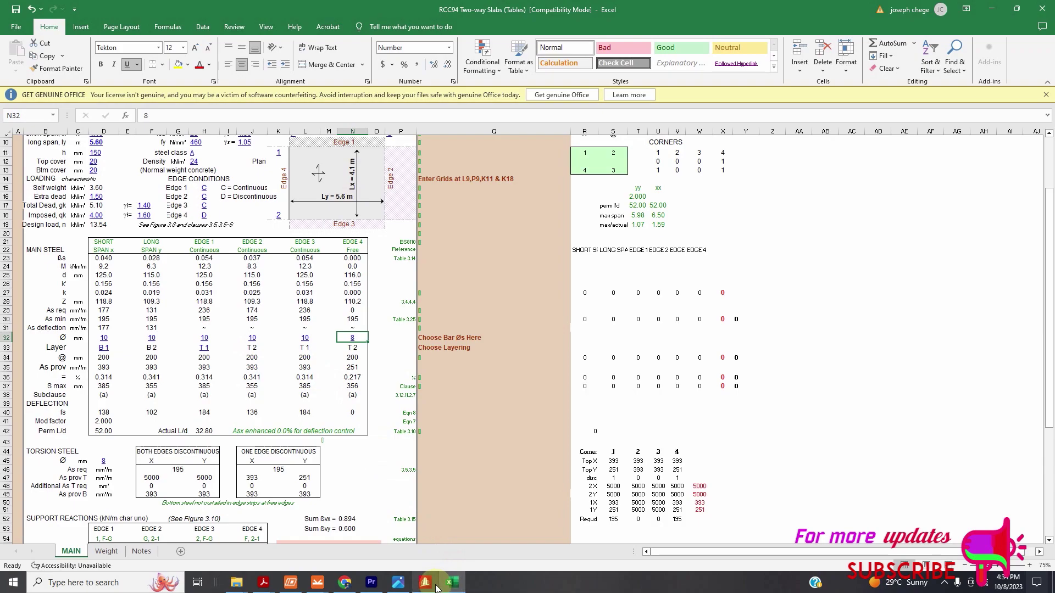
pyautogui.click(264, 582)
pyautogui.click(327, 532)
pyautogui.scroll(5, 609, 355)
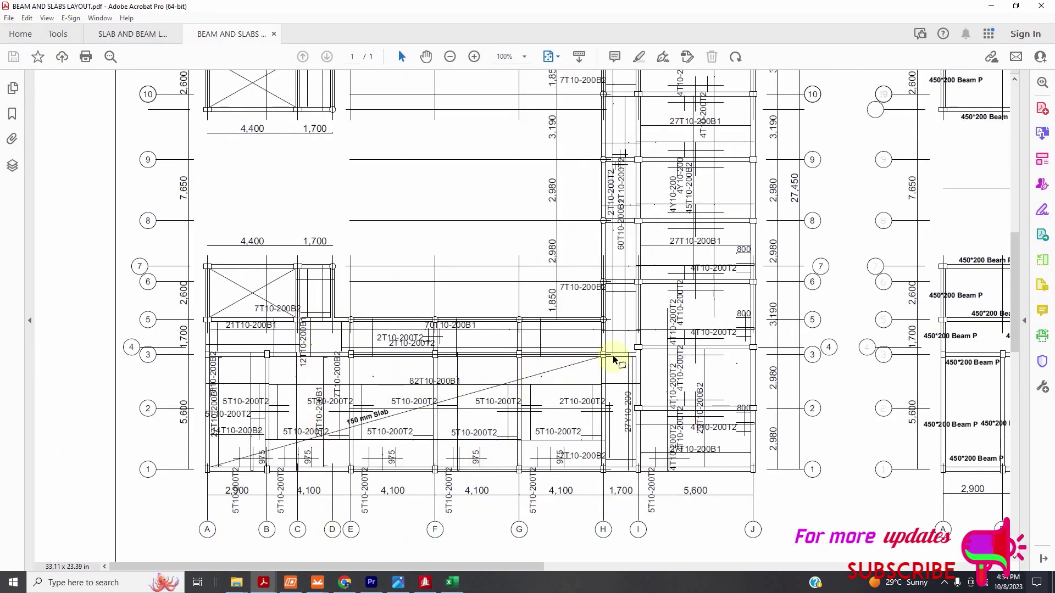
pyautogui.scroll(2, 598, 347)
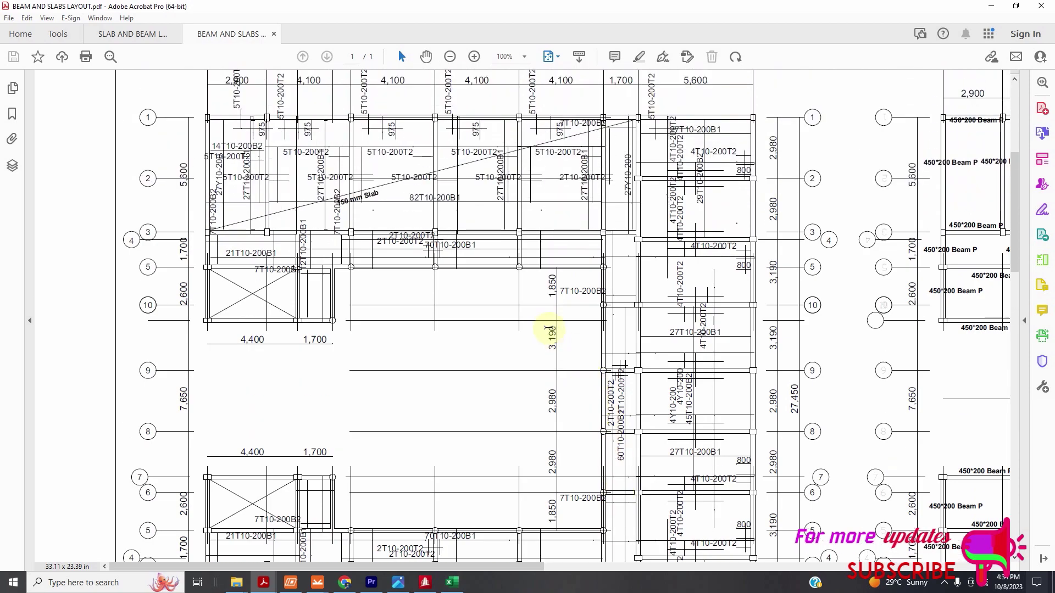
pyautogui.scroll(1, 547, 329)
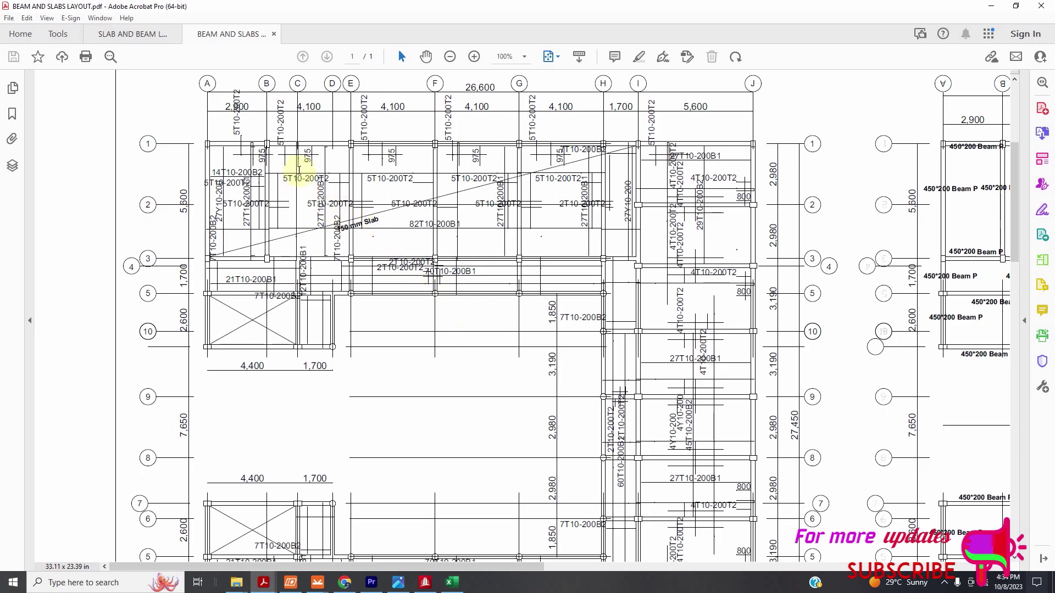
pyautogui.scroll(-1, 336, 185)
pyautogui.scroll(-8, 336, 186)
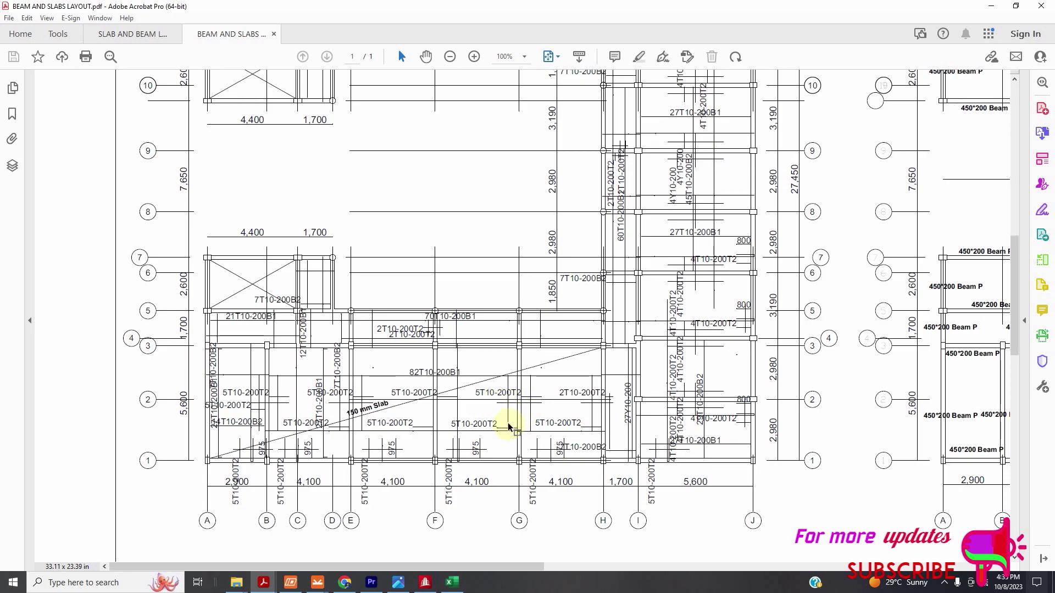
# Step: Highlight the 5T10-200 bar label near grid G and compare it against the RCC94 workbook
pyautogui.moveTo(507, 395); pyautogui.dragTo(476, 394)
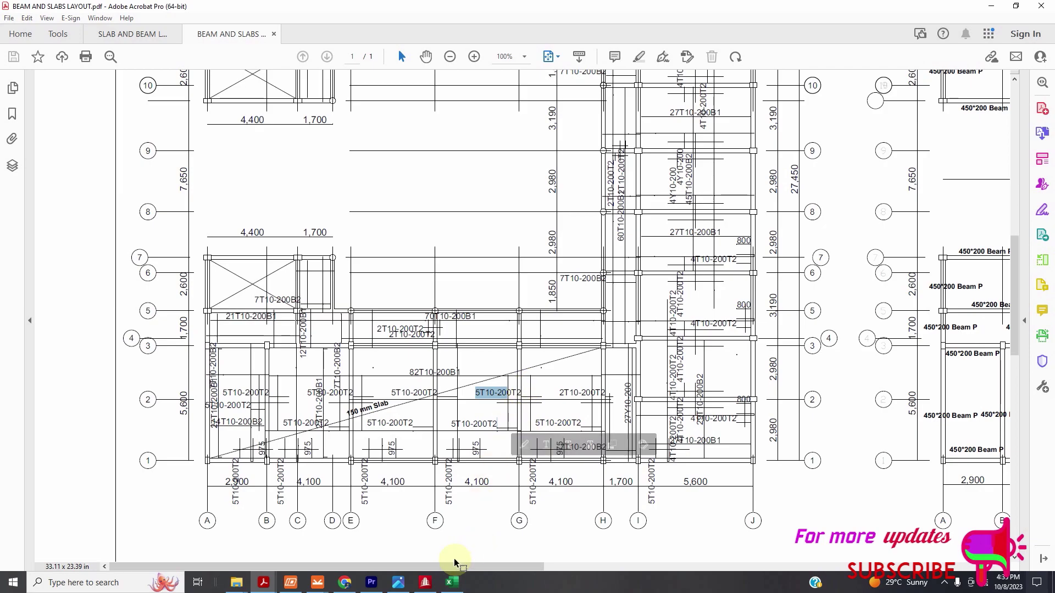
pyautogui.click(451, 582)
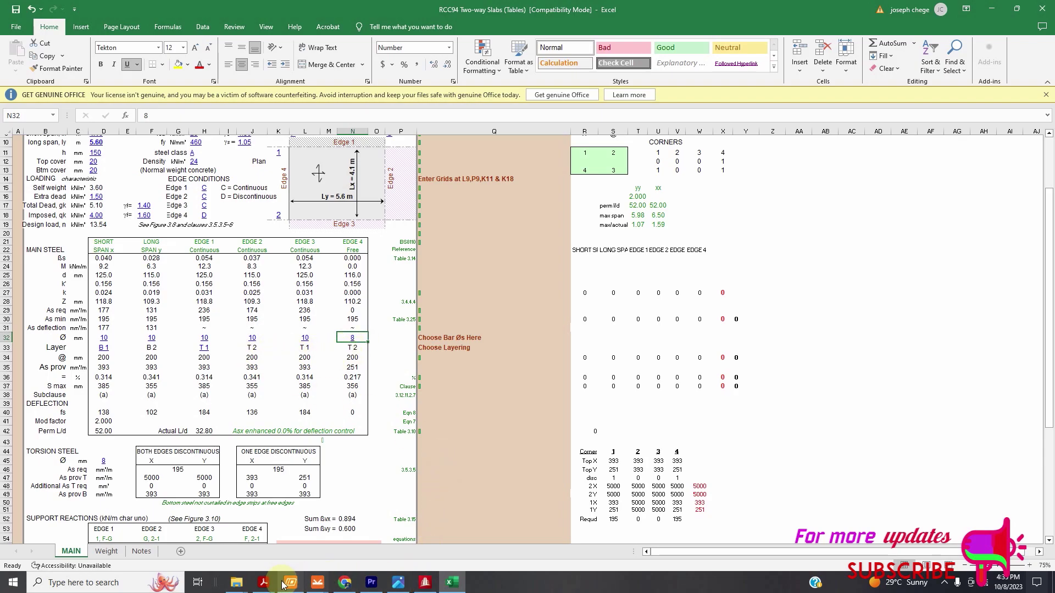
pyautogui.moveTo(263, 583)
pyautogui.click(357, 549)
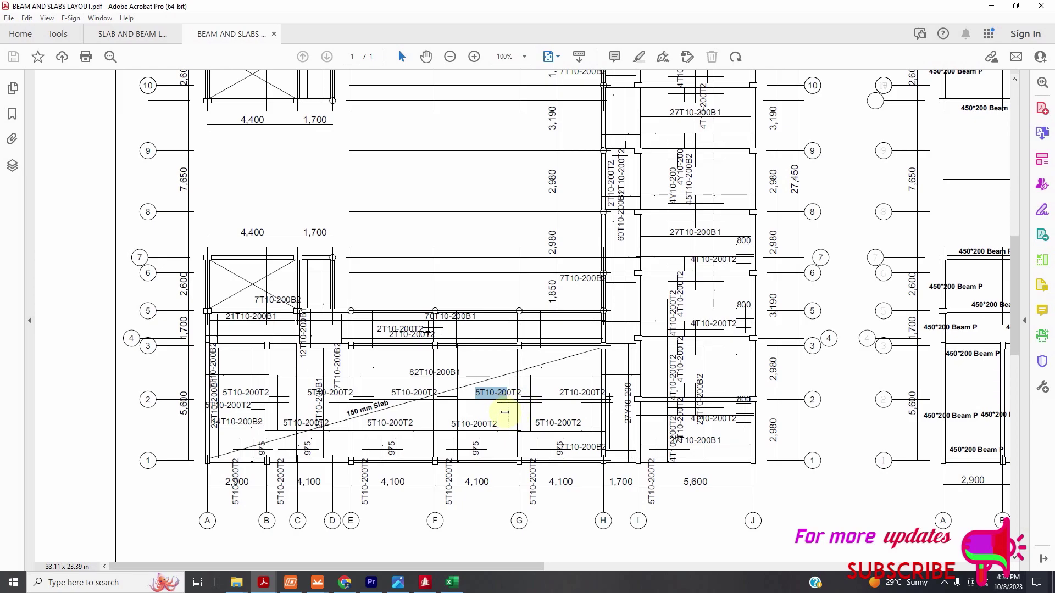
pyautogui.scroll(1, 546, 473)
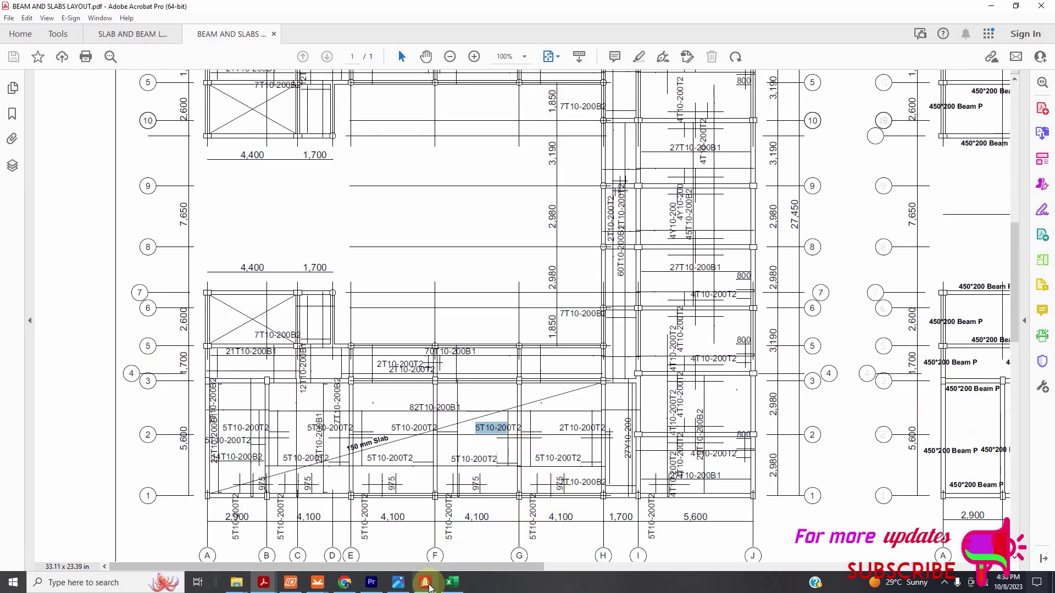
pyautogui.click(452, 582)
pyautogui.scroll(-4, 322, 339)
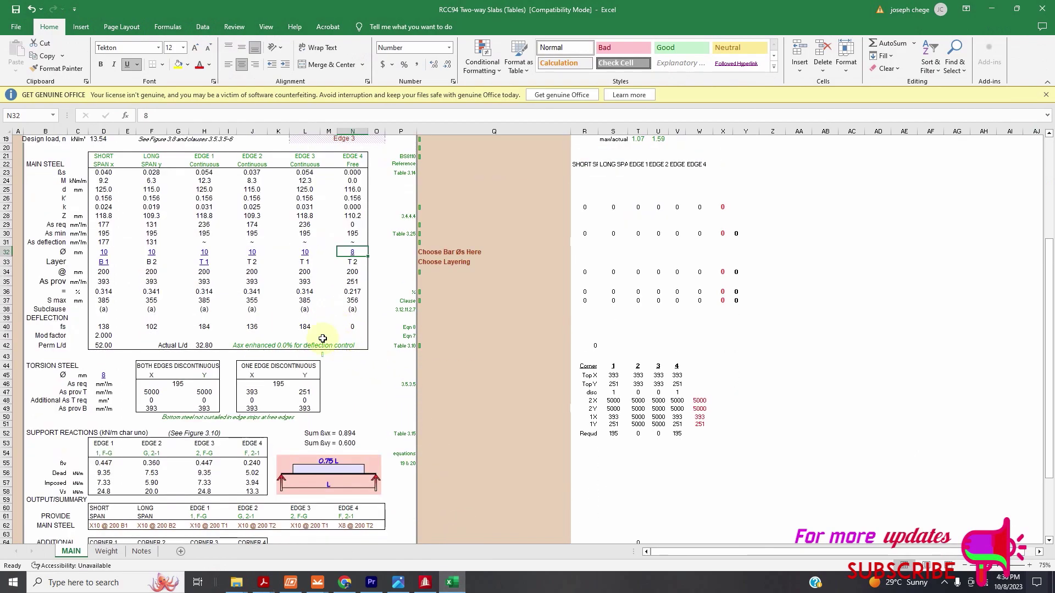
# Step: Browse the Weight and Notes sheets, then return to MAIN and scroll to its project header
pyautogui.scroll(6, 322, 339)
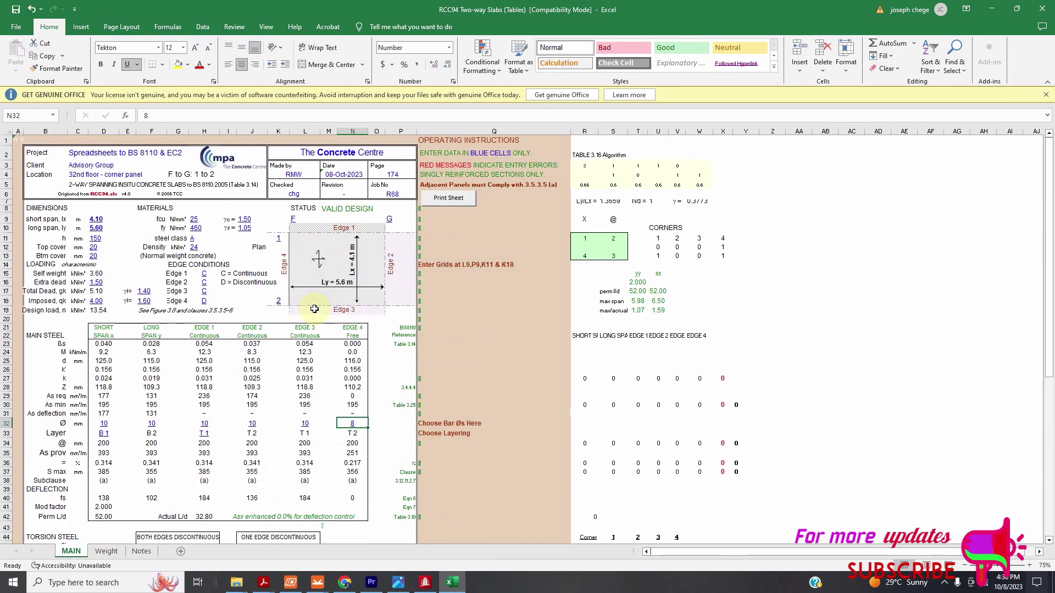
pyautogui.scroll(-12, 305, 335)
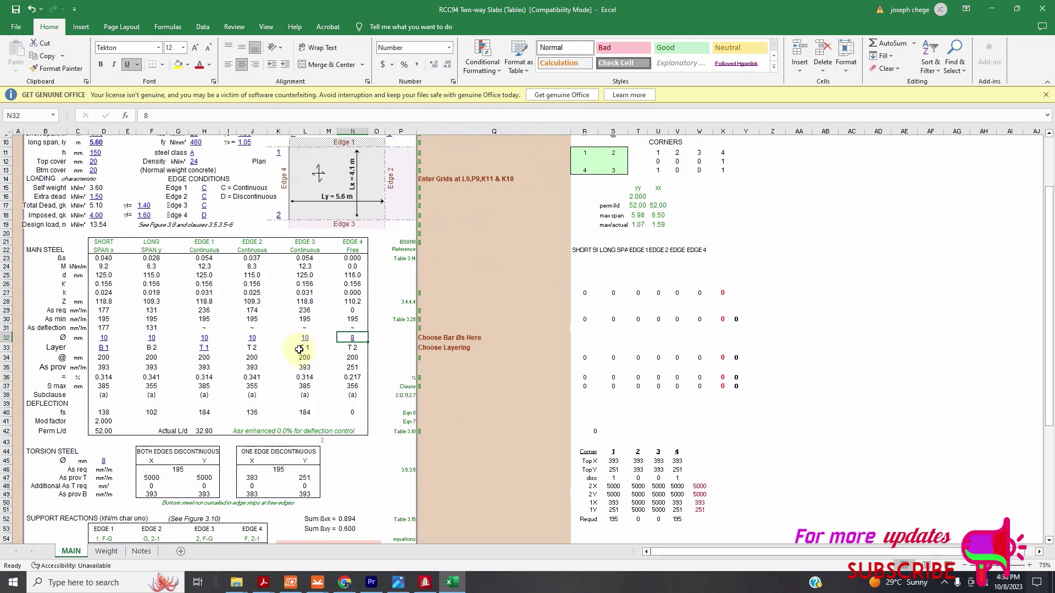
pyautogui.click(104, 553)
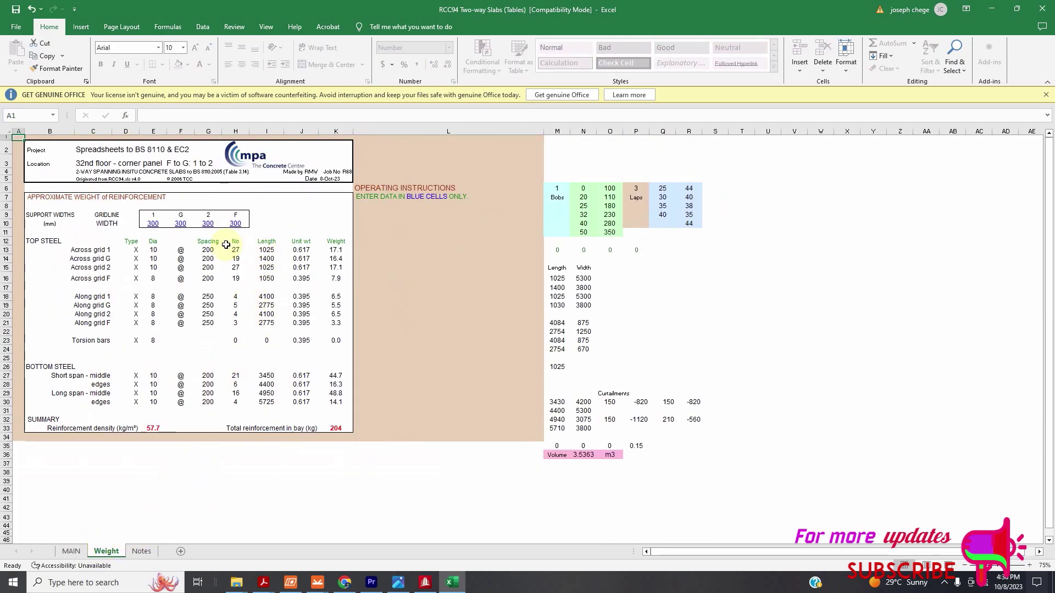
pyautogui.scroll(-2, 280, 324)
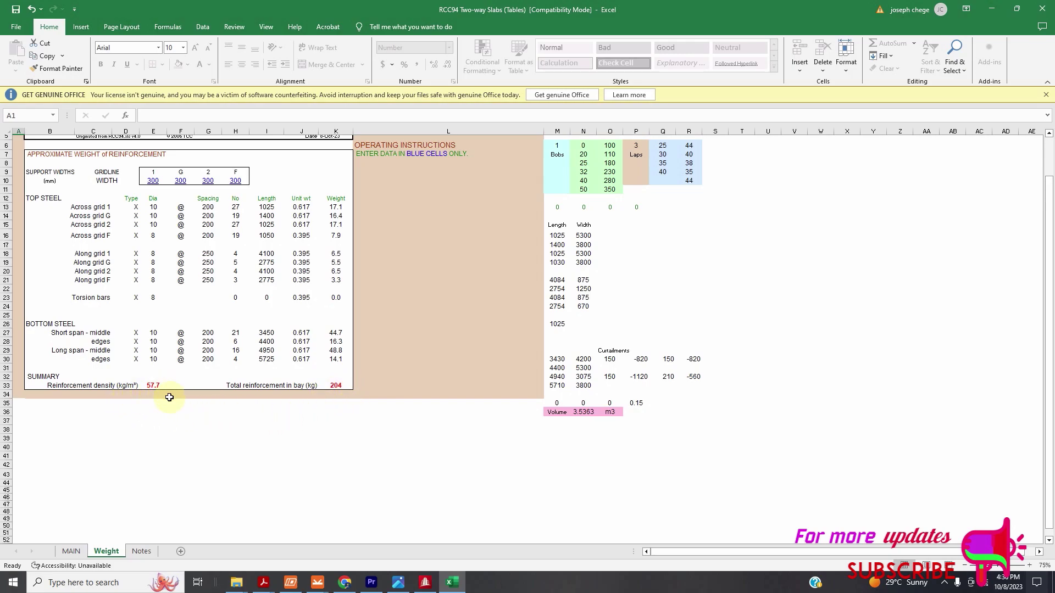
pyautogui.scroll(2, 252, 385)
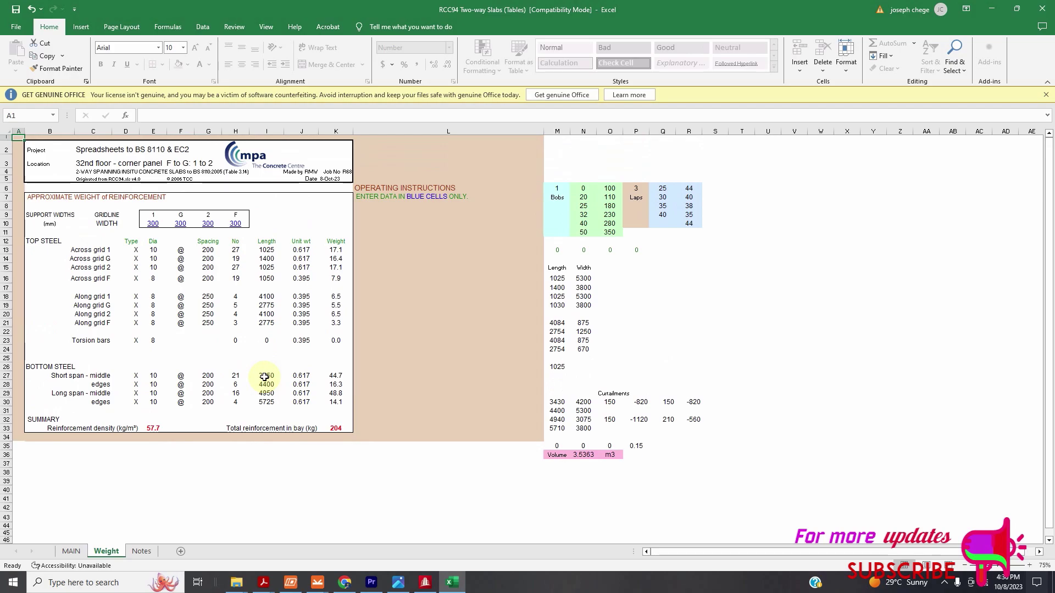
pyautogui.click(141, 552)
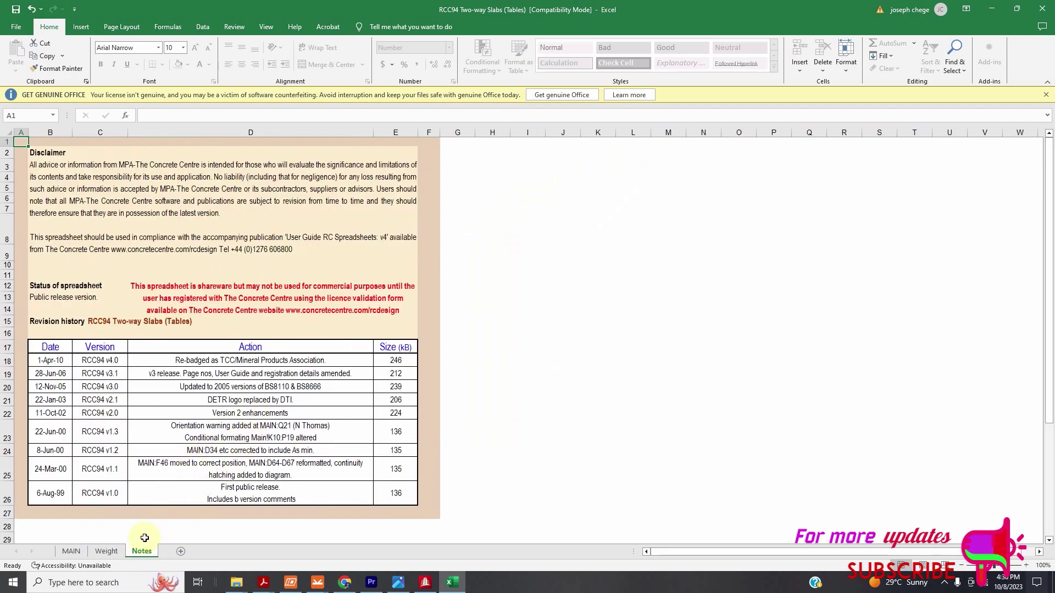
pyautogui.click(106, 551)
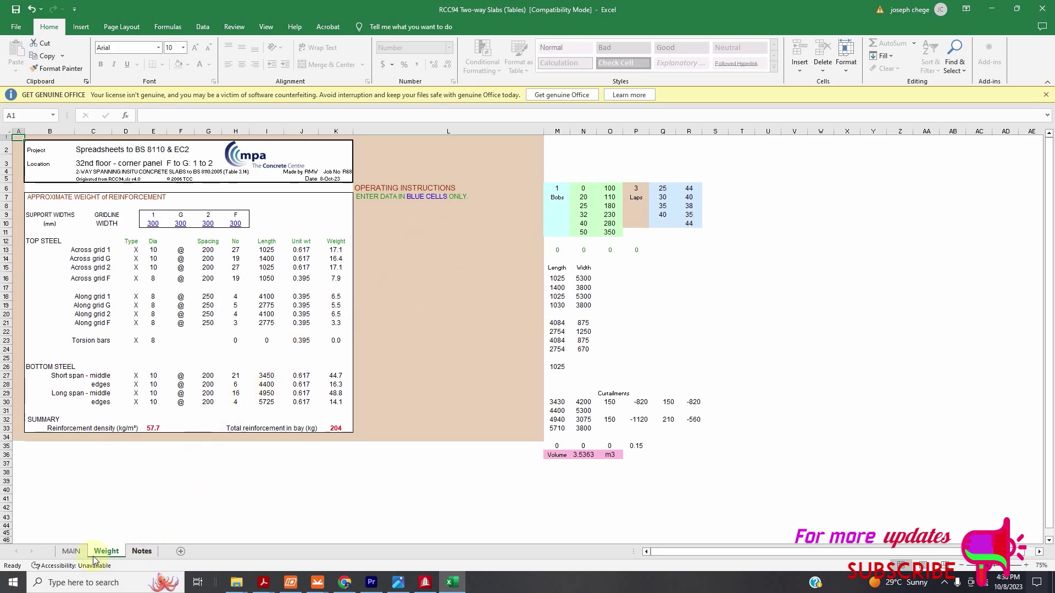
pyautogui.click(71, 551)
pyautogui.scroll(9, 477, 331)
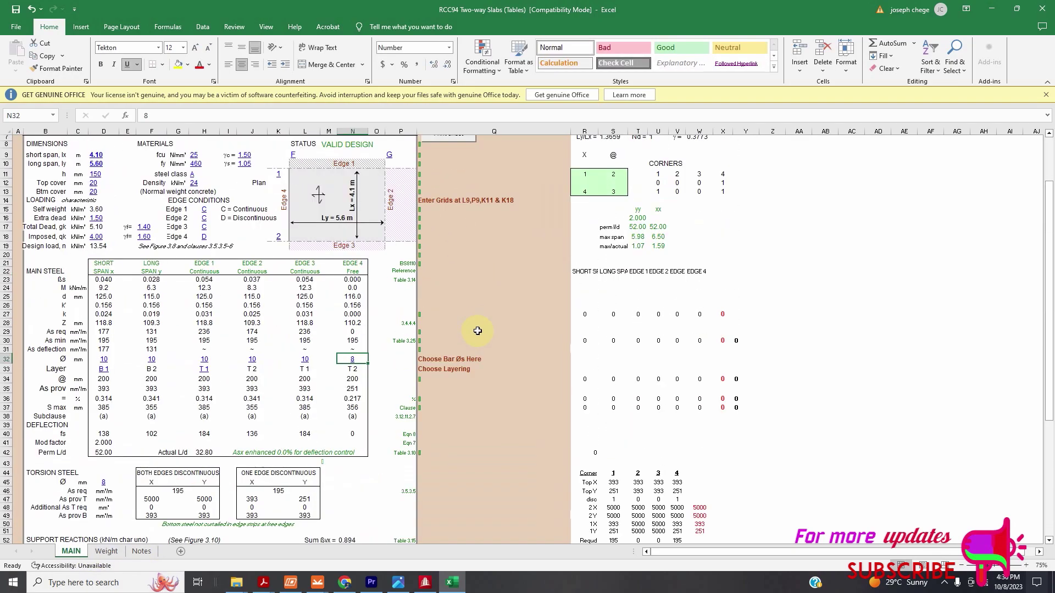
pyautogui.scroll(3, 478, 330)
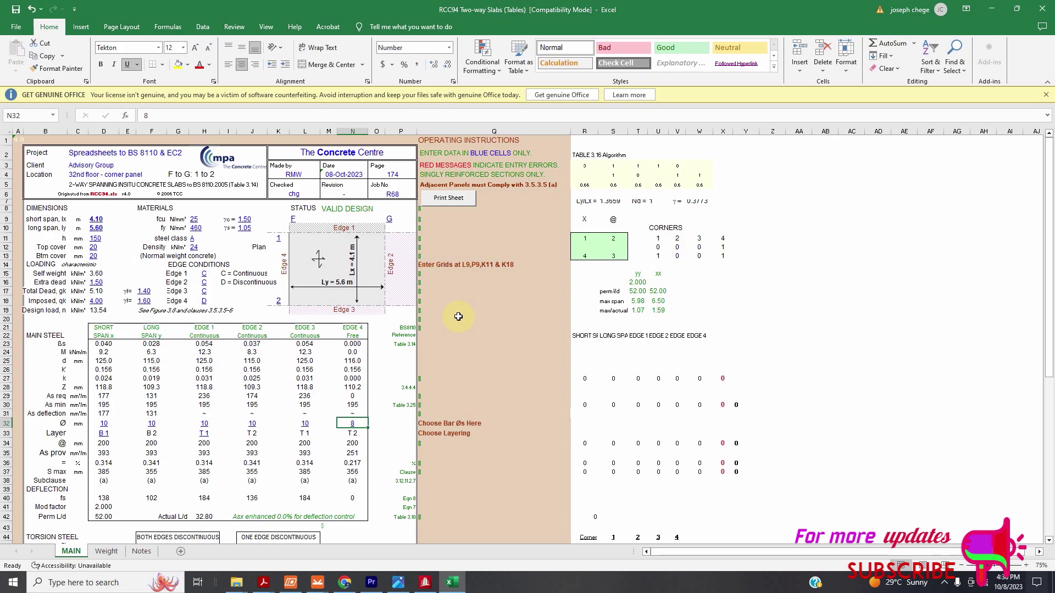
# Step: Print the sheet with the Print Sheet button to SAMPLE MANUAL SLAB PDF on the Desktop
pyautogui.click(450, 199)
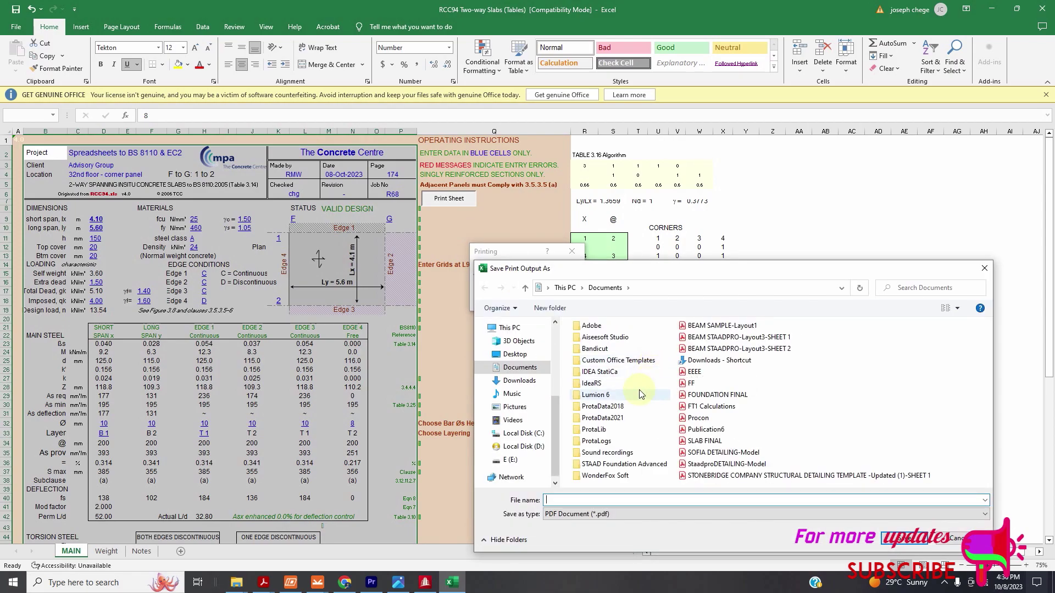
pyautogui.click(517, 361)
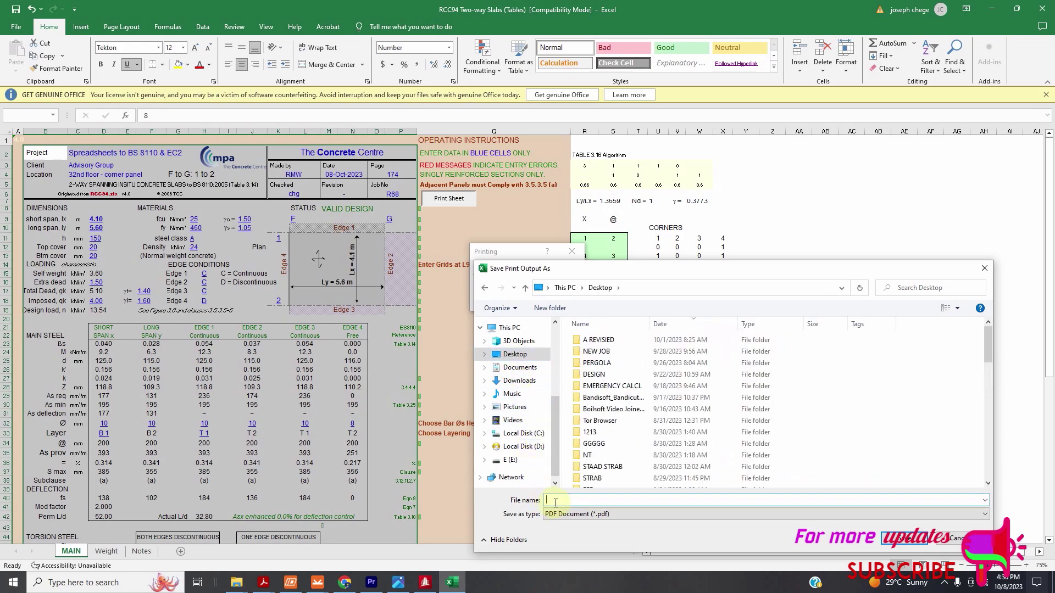
pyautogui.write('S')
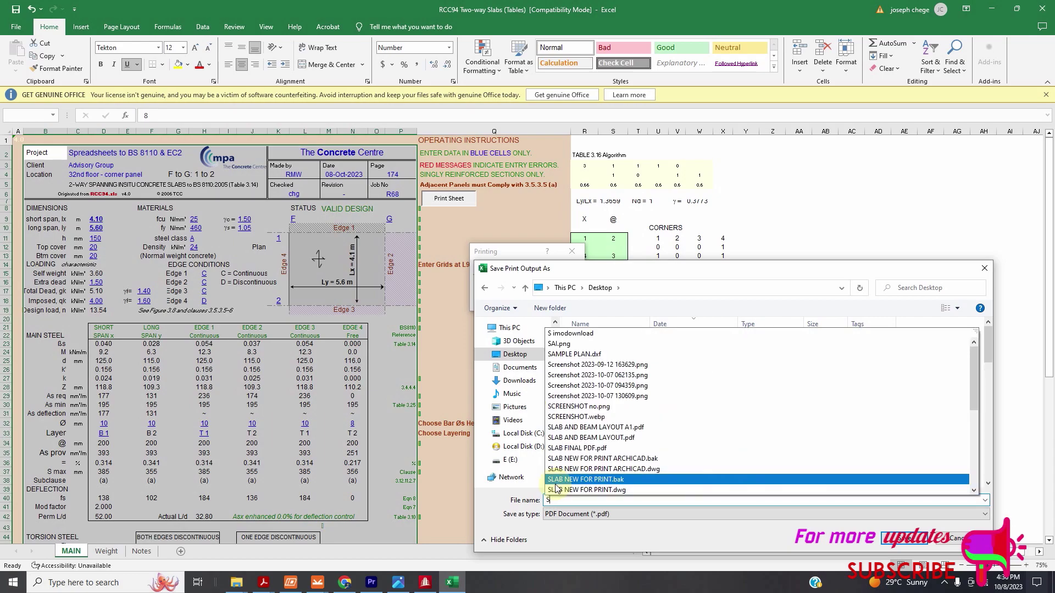
pyautogui.write('AMPL')
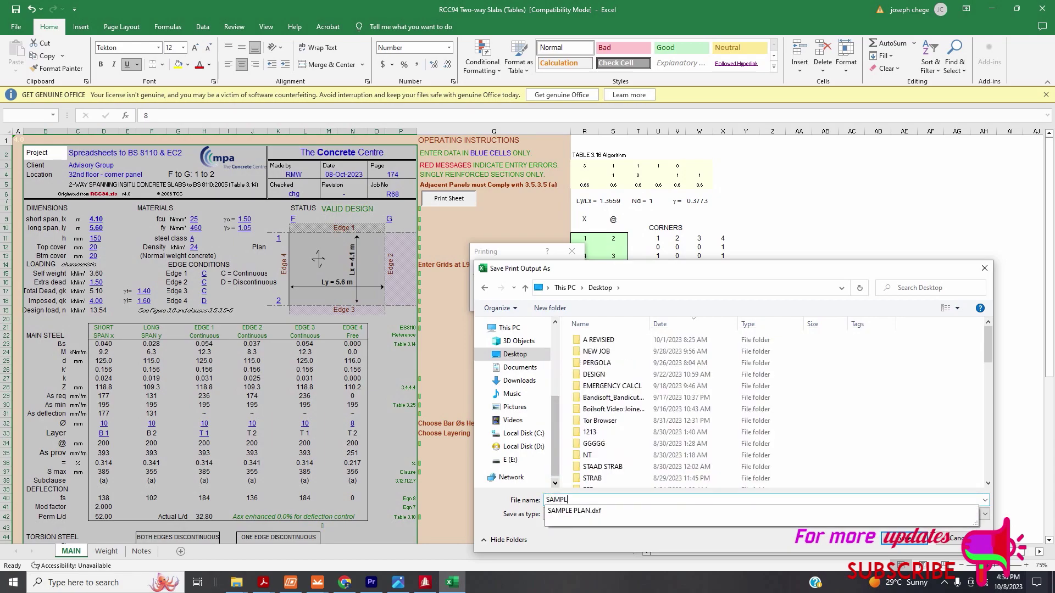
pyautogui.write('E MANUAL SLAB')
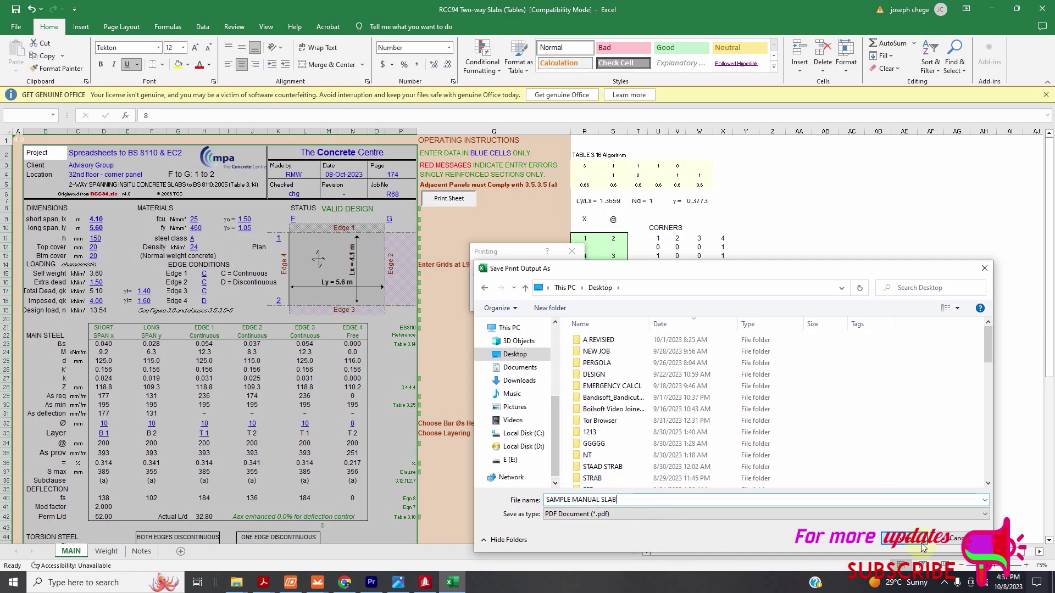
pyautogui.click(903, 538)
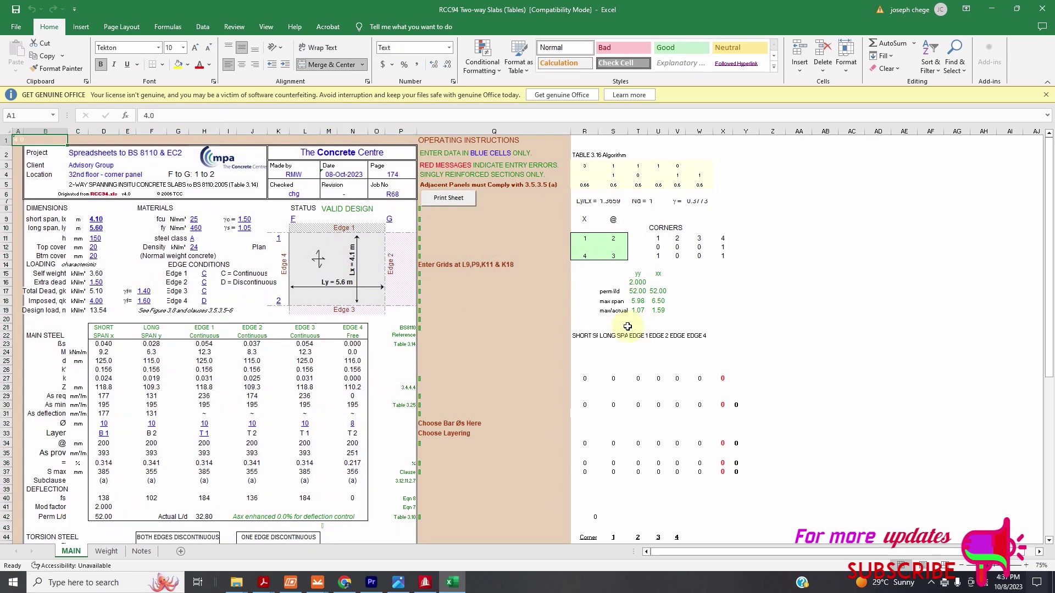
# Step: Open the SAMPLE MANUAL SLAB PDF from the desktop in Adobe Acrobat
pyautogui.click(992, 10)
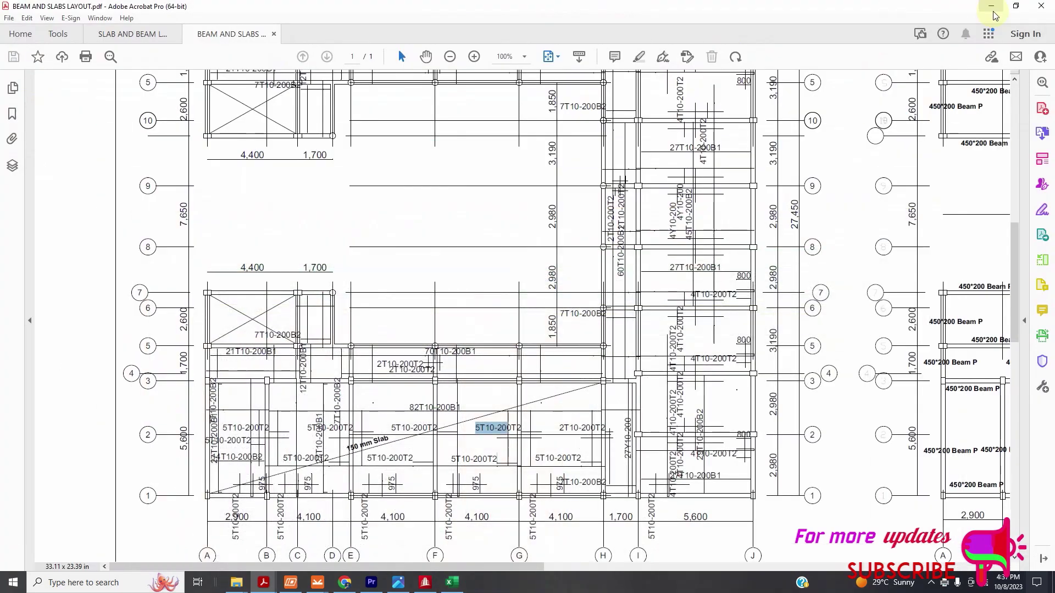
pyautogui.click(995, 12)
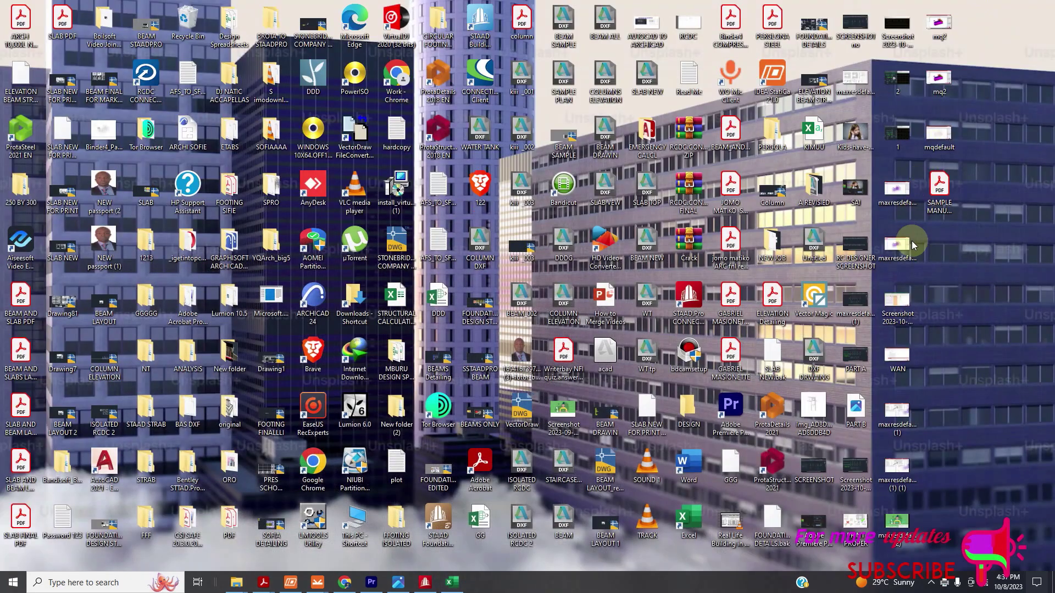
pyautogui.click(939, 191)
pyautogui.rightClick(939, 190)
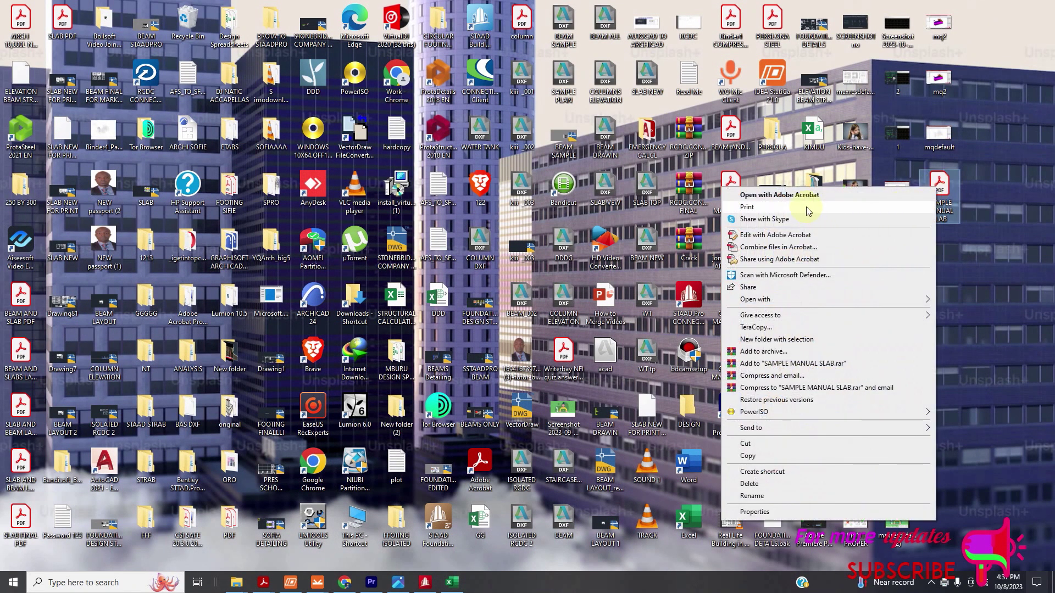
pyautogui.click(934, 194)
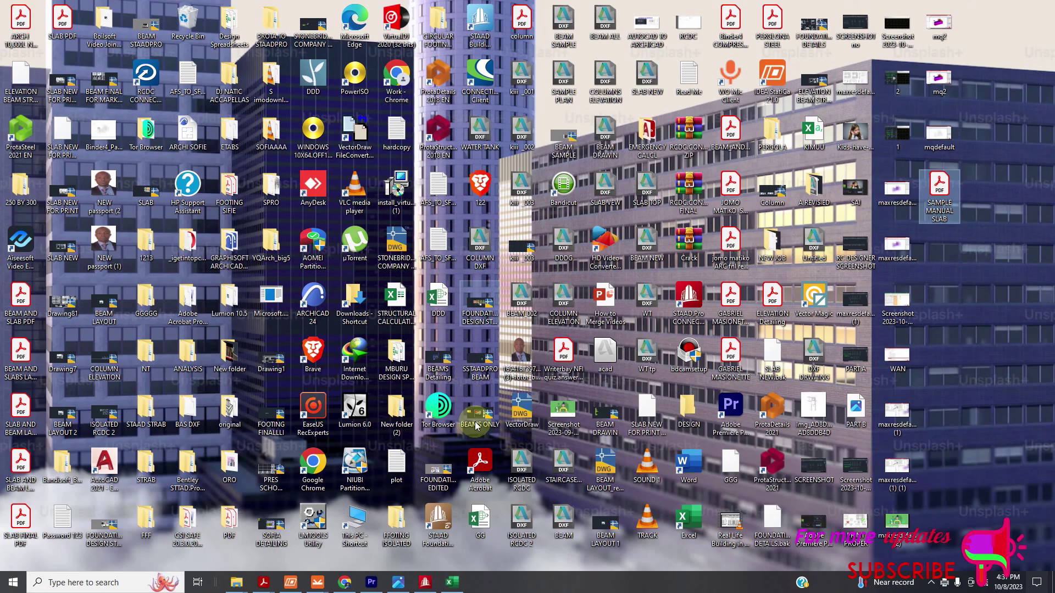
# Step: Scroll through the slab design sheet to confirm all checks are OK and it shows VALID DESIGN
pyautogui.scroll(-10, 480, 250)
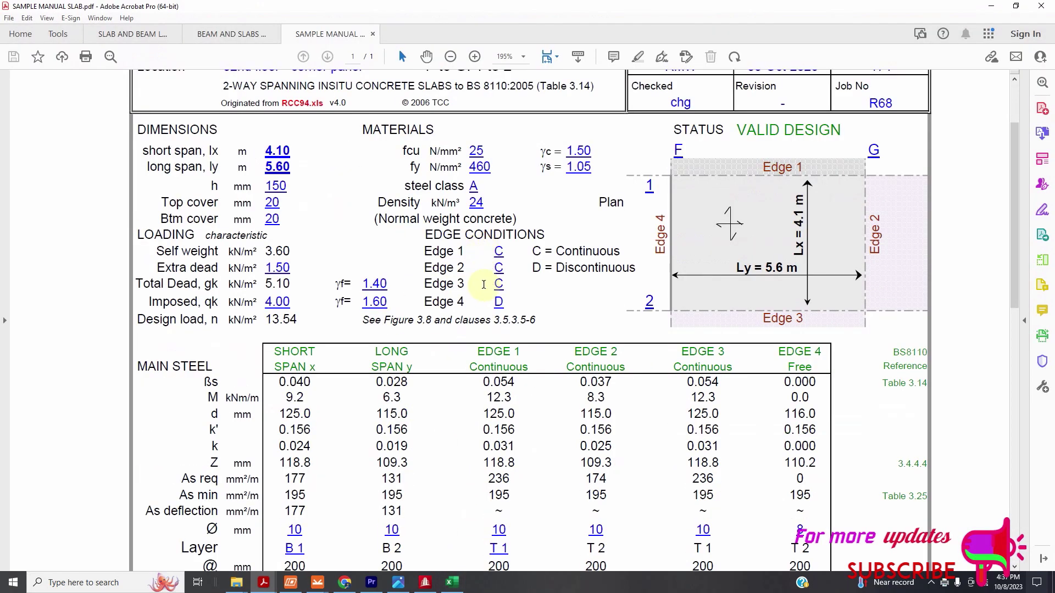
pyautogui.scroll(-4, 486, 289)
pyautogui.scroll(8, 484, 295)
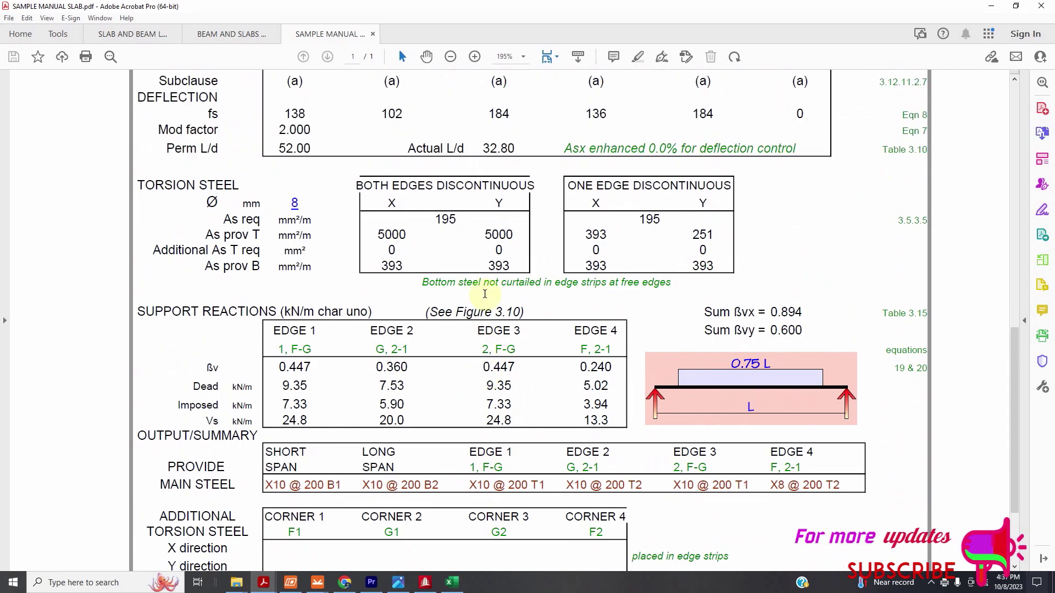
pyautogui.scroll(8, 496, 254)
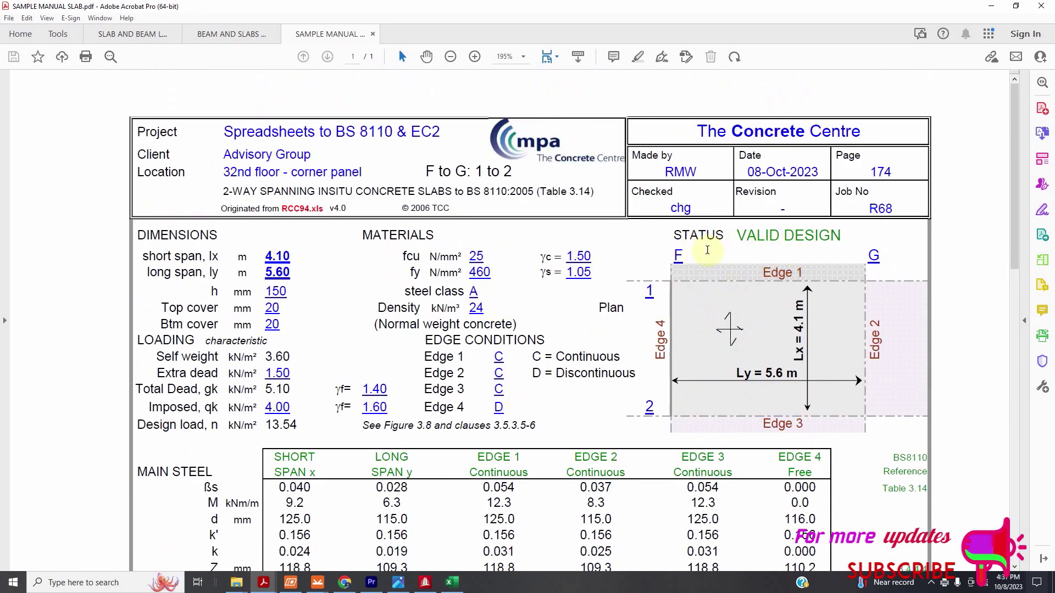
pyautogui.scroll(-8, 708, 250)
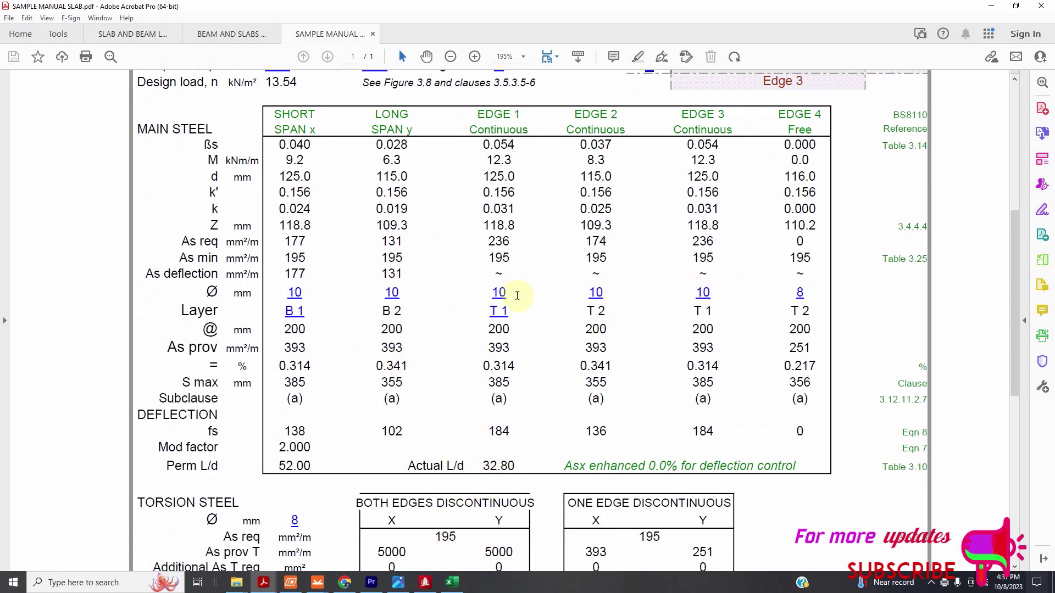
pyautogui.scroll(-5, 527, 316)
pyautogui.scroll(-6, 535, 324)
pyautogui.scroll(9, 603, 386)
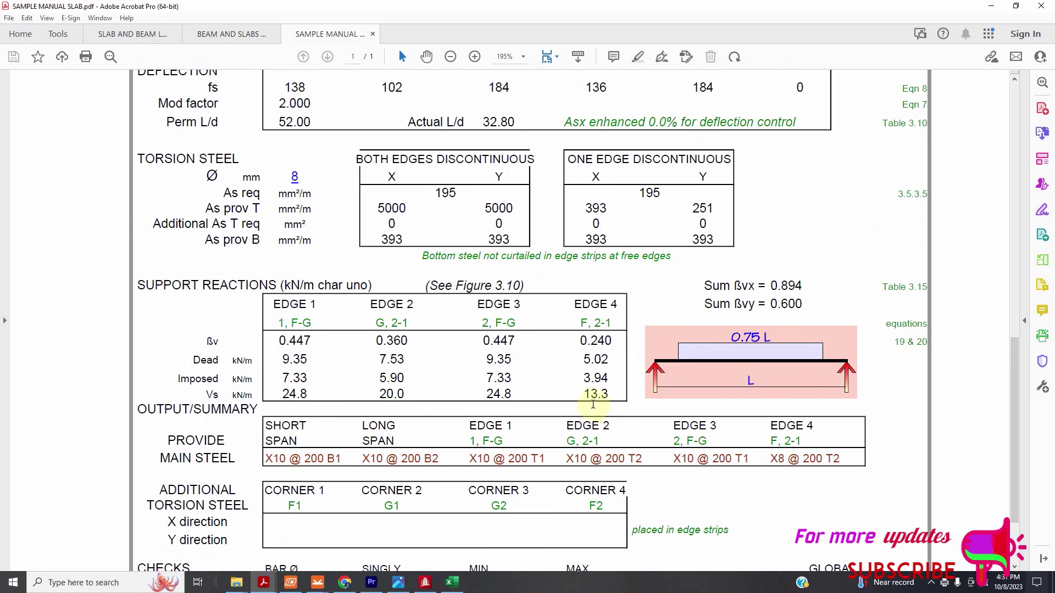
pyautogui.scroll(8, 615, 362)
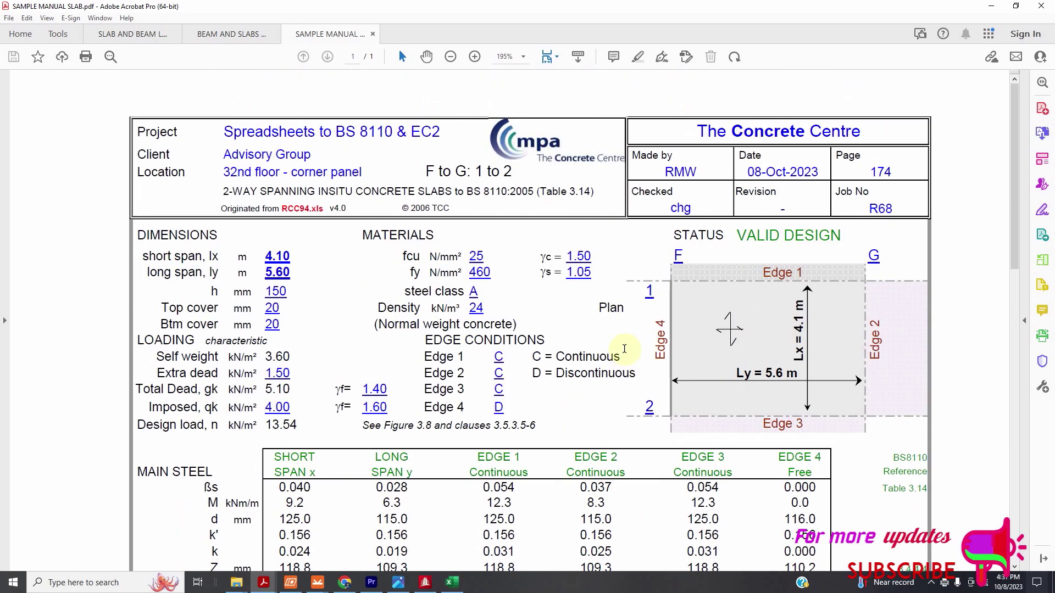
pyautogui.scroll(-15, 825, 282)
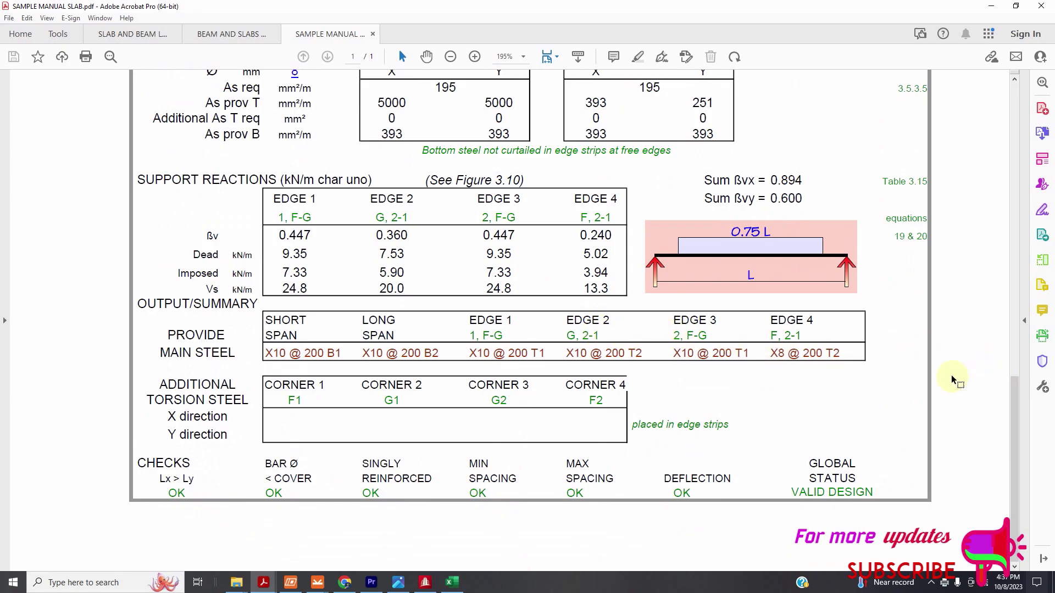
pyautogui.scroll(18, 875, 337)
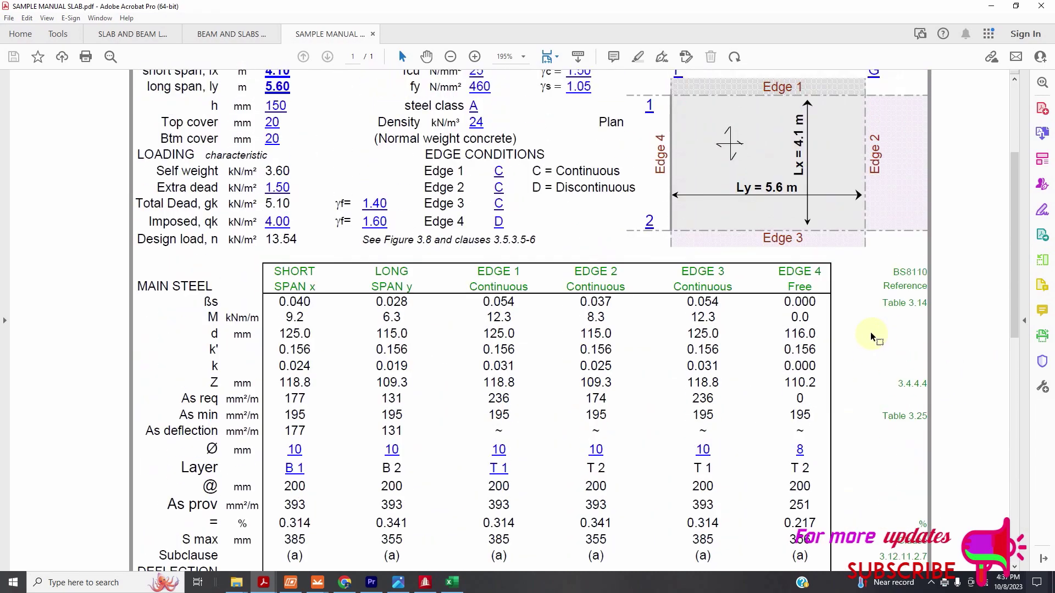
pyautogui.scroll(5, 871, 332)
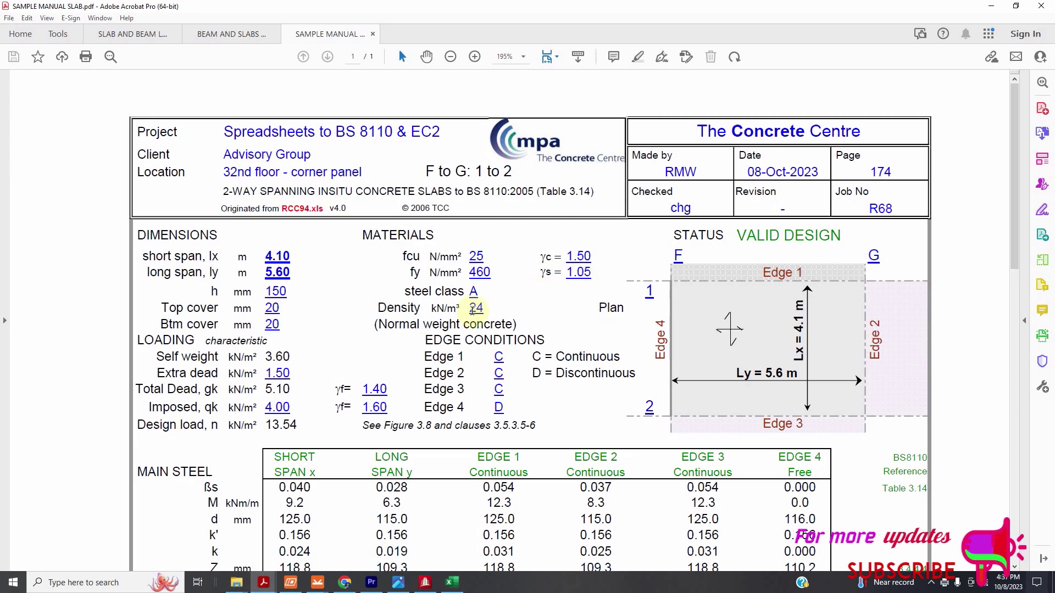
pyautogui.scroll(-12, 497, 308)
pyautogui.scroll(-6, 514, 320)
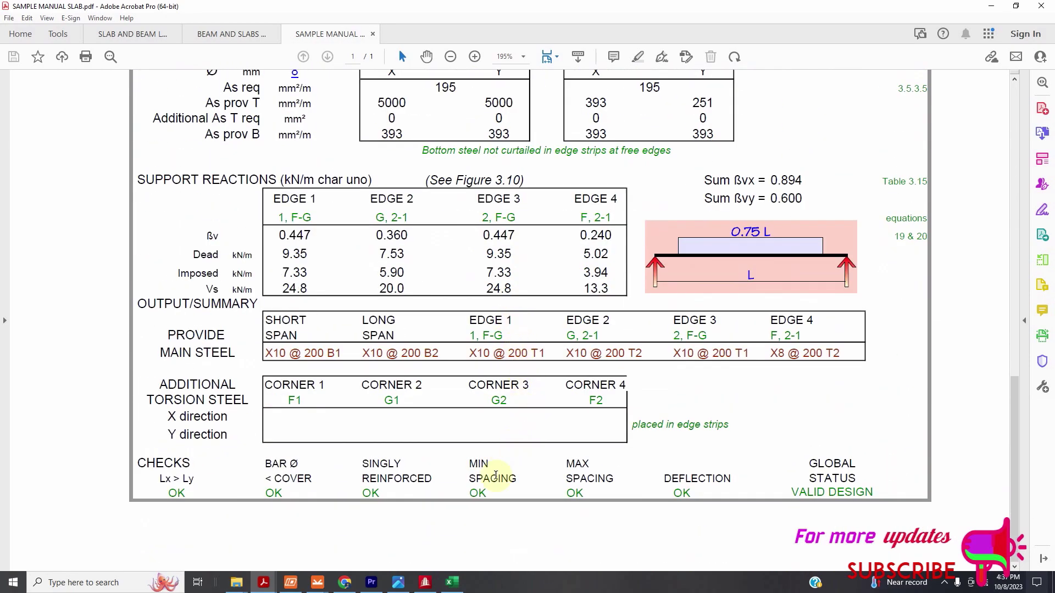
# Step: Run the Pr_main print macro from the slab workbook, then cancel its save dialog
pyautogui.click(460, 588)
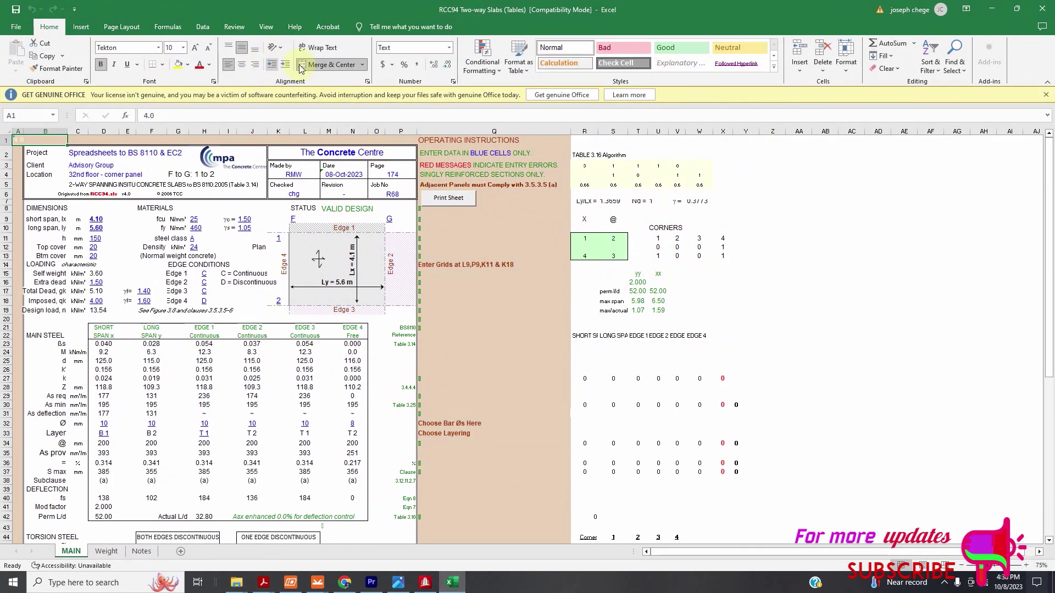
pyautogui.click(264, 28)
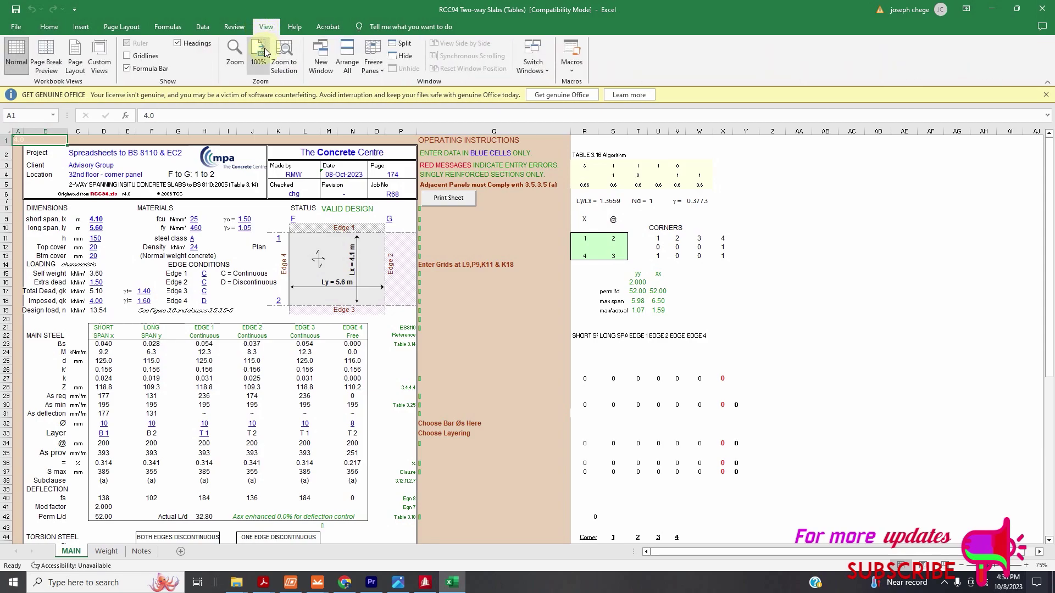
pyautogui.click(576, 52)
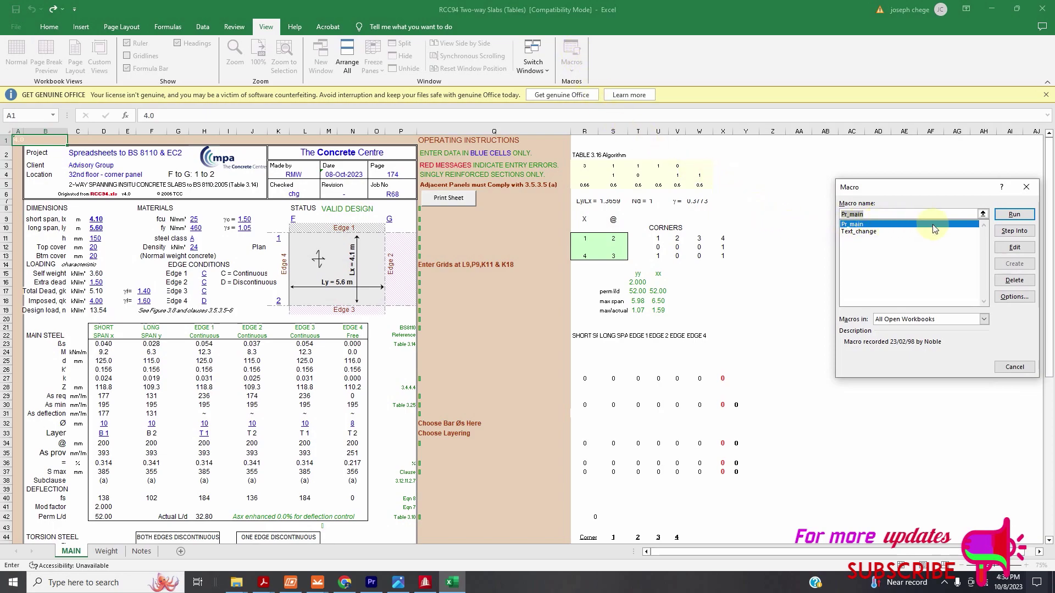
pyautogui.click(1014, 215)
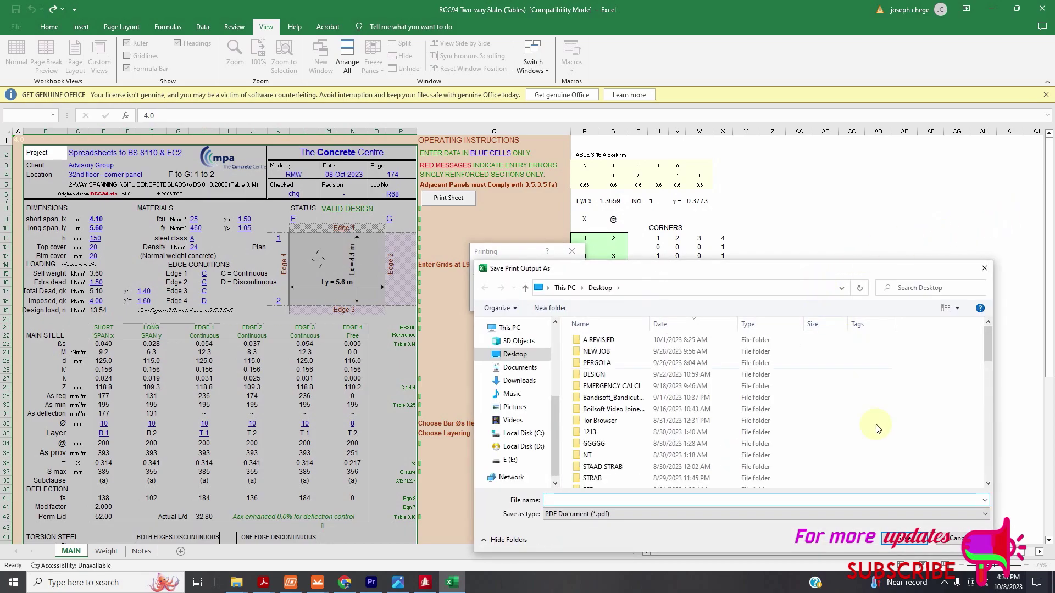
pyautogui.click(959, 538)
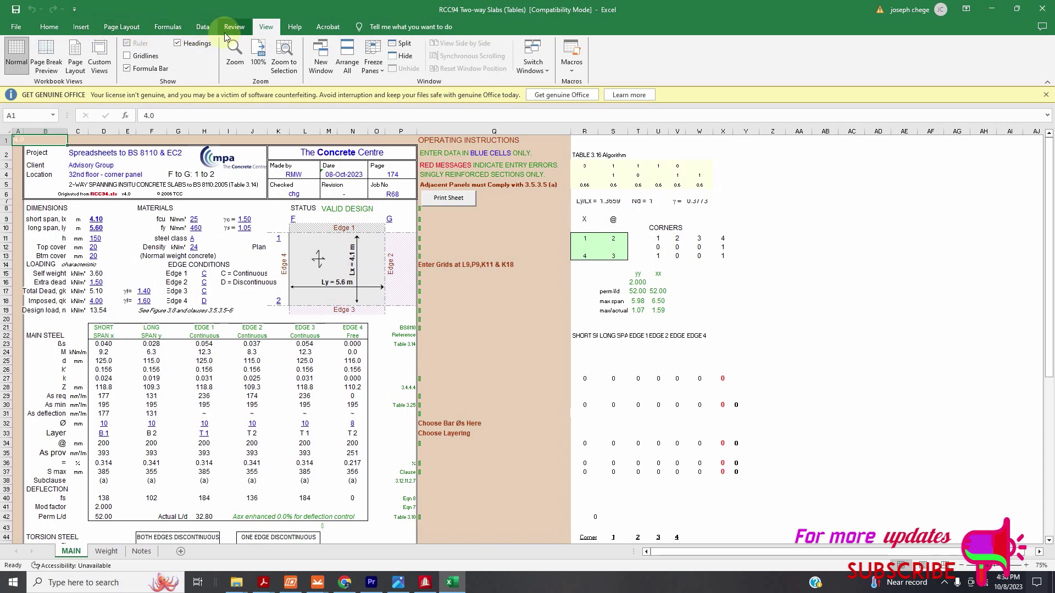
# Step: Rerun Pr_main and save the printed sheet to the Desktop as SLAB MANUAL 2
pyautogui.click(572, 51)
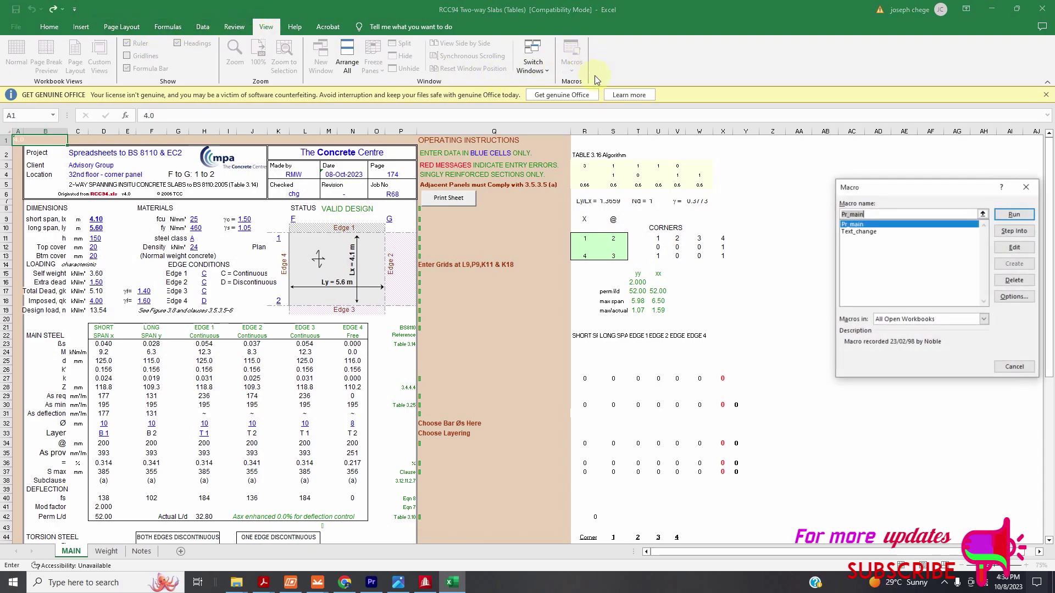
pyautogui.click(1014, 216)
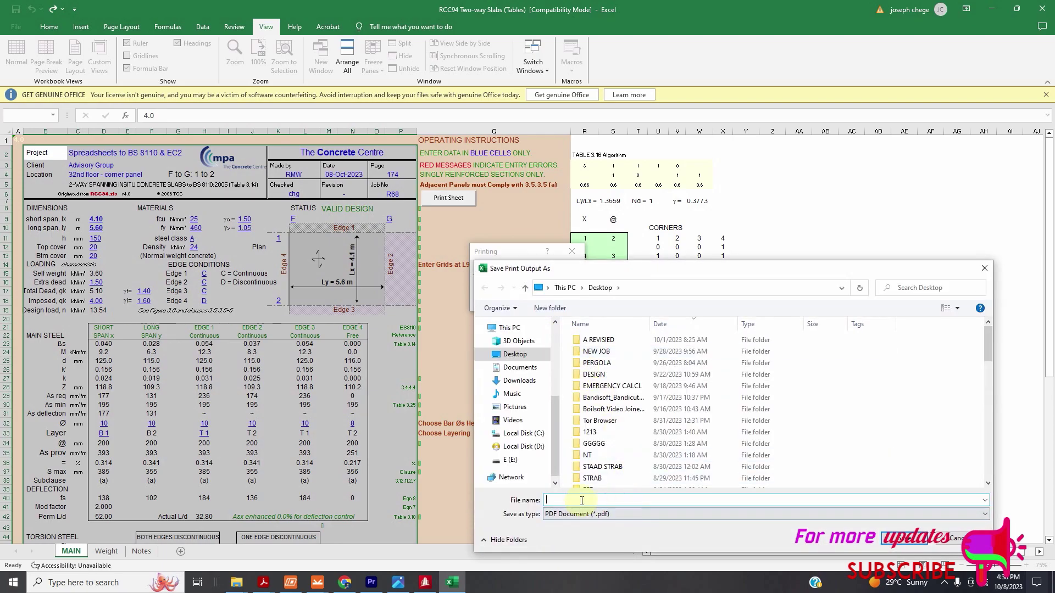
pyautogui.write('SLA')
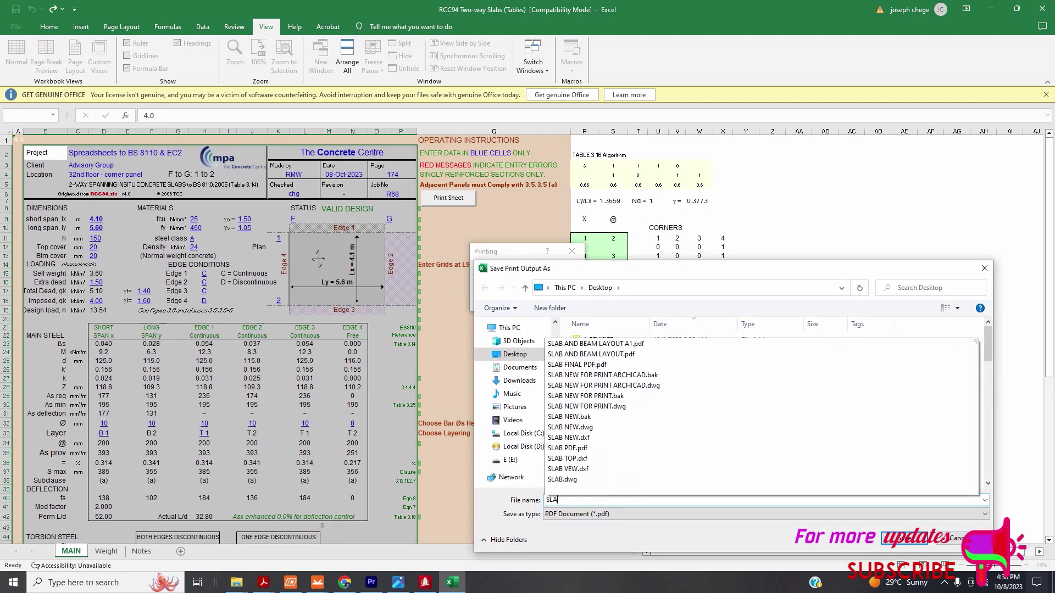
pyautogui.write('B MANUA')
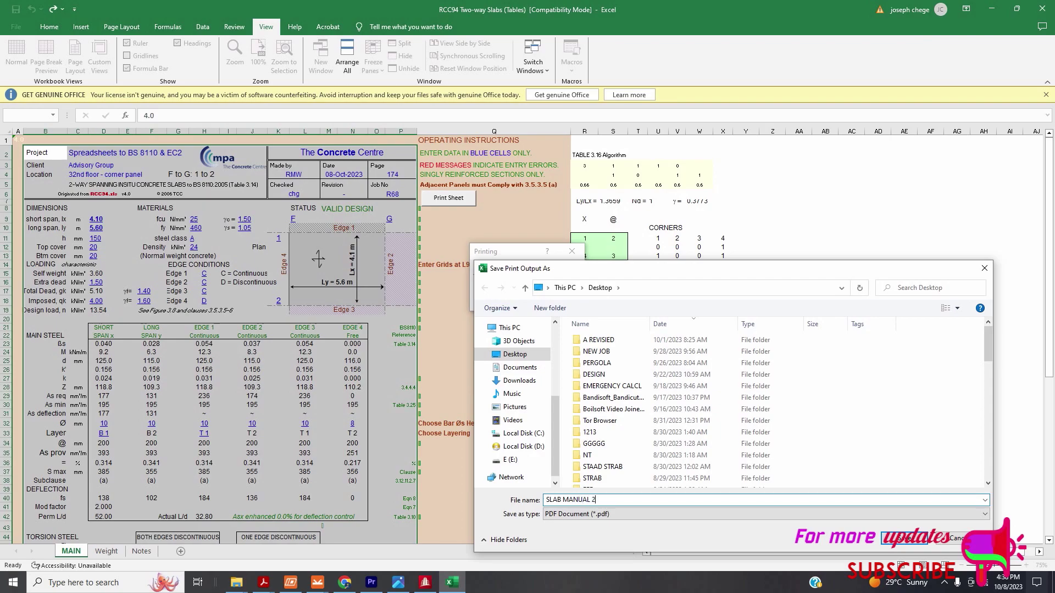
pyautogui.write('L 2')
pyautogui.click(901, 541)
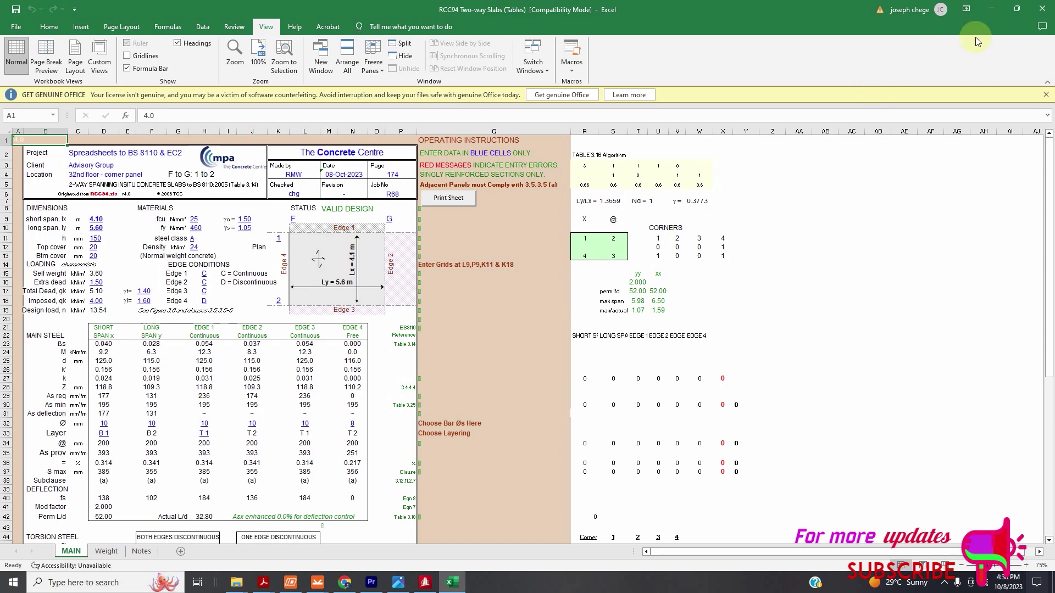
pyautogui.click(988, 10)
# Step: Open SLAB MANUAL 2 from the desktop in Adobe Acrobat
pyautogui.click(991, 9)
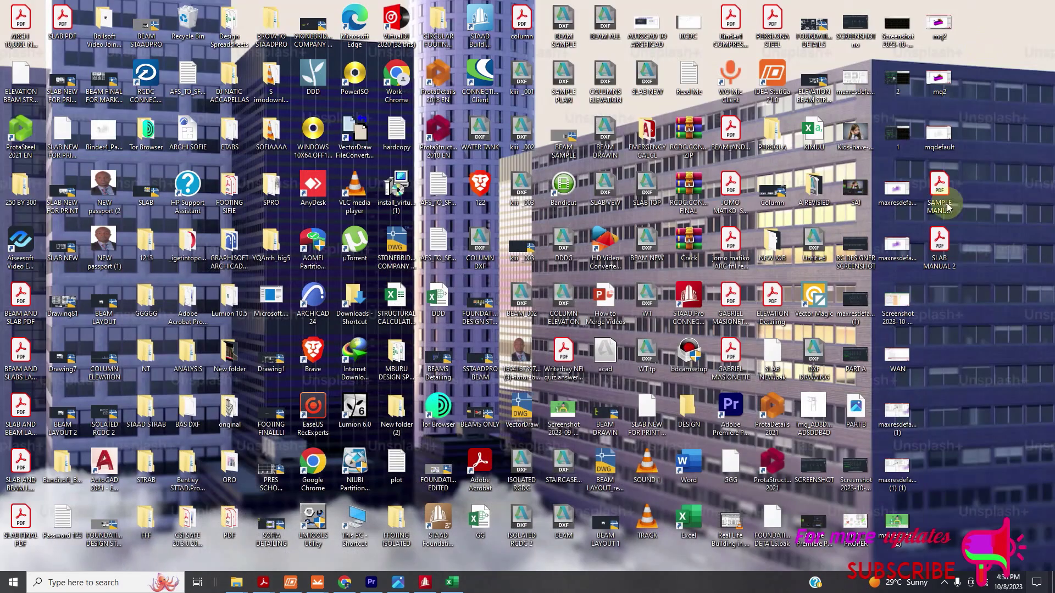
pyautogui.rightClick(941, 250)
pyautogui.click(839, 247)
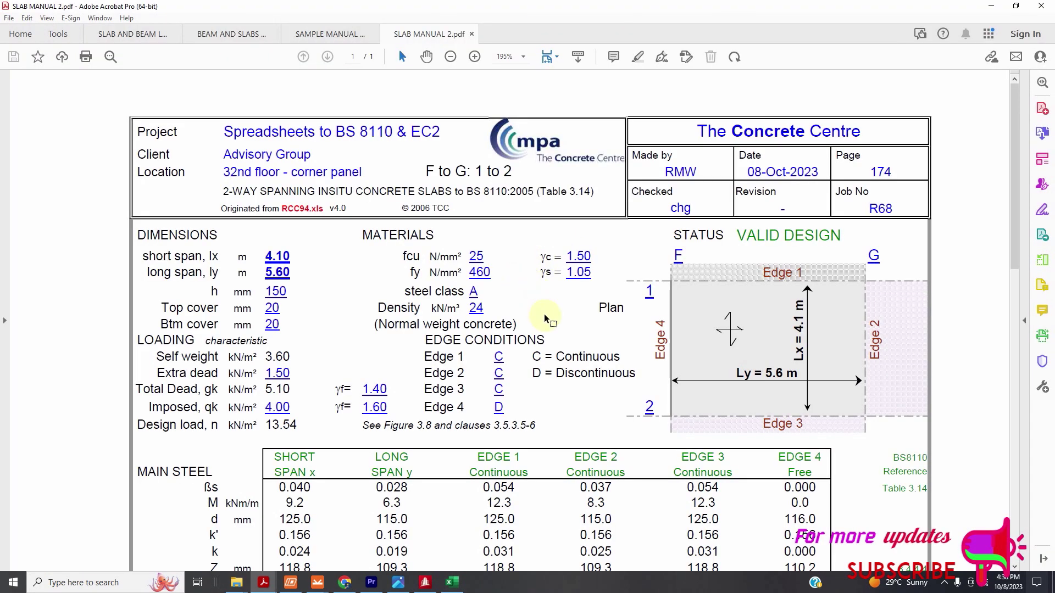
# Step: Review the printed slab sheet, checking the 10 mm bars at 200 mm and the VALID DESIGN status
pyautogui.scroll(-10, 546, 329)
pyautogui.scroll(-9, 546, 343)
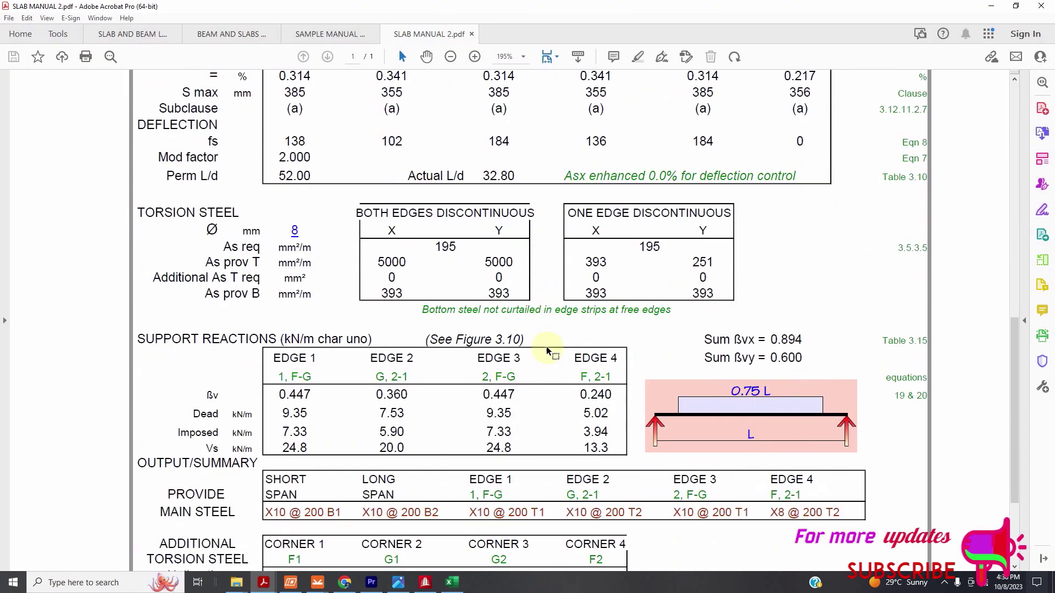
pyautogui.scroll(4, 546, 343)
pyautogui.scroll(11, 505, 496)
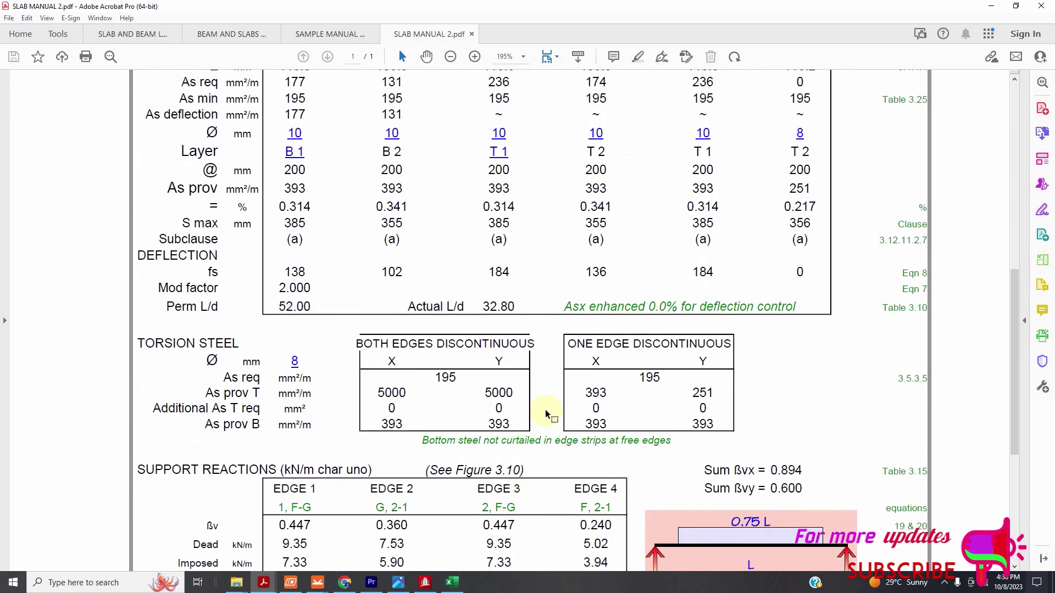
pyautogui.scroll(4, 491, 453)
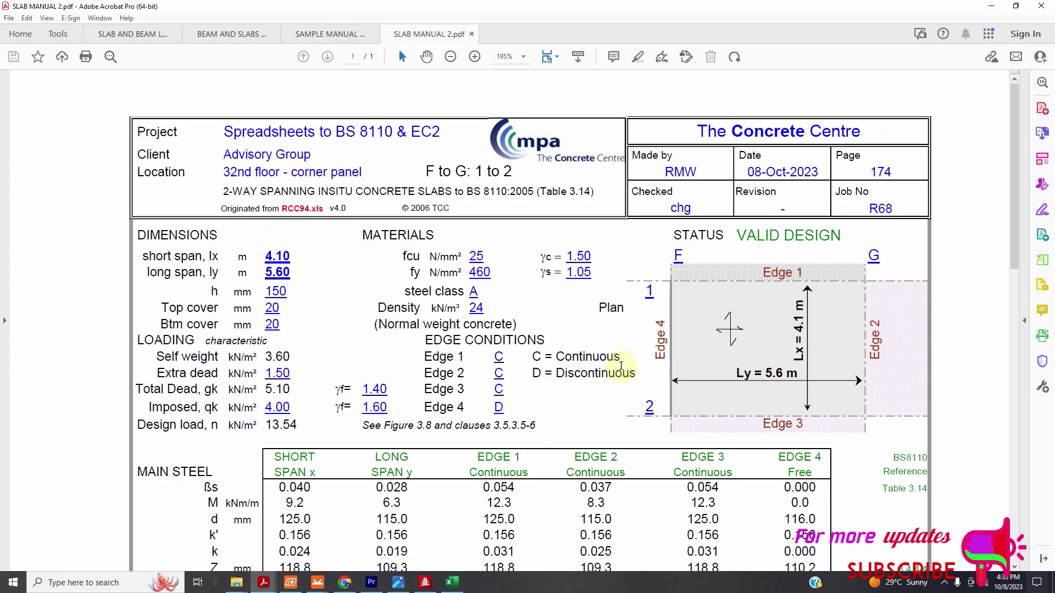
pyautogui.scroll(-9, 605, 360)
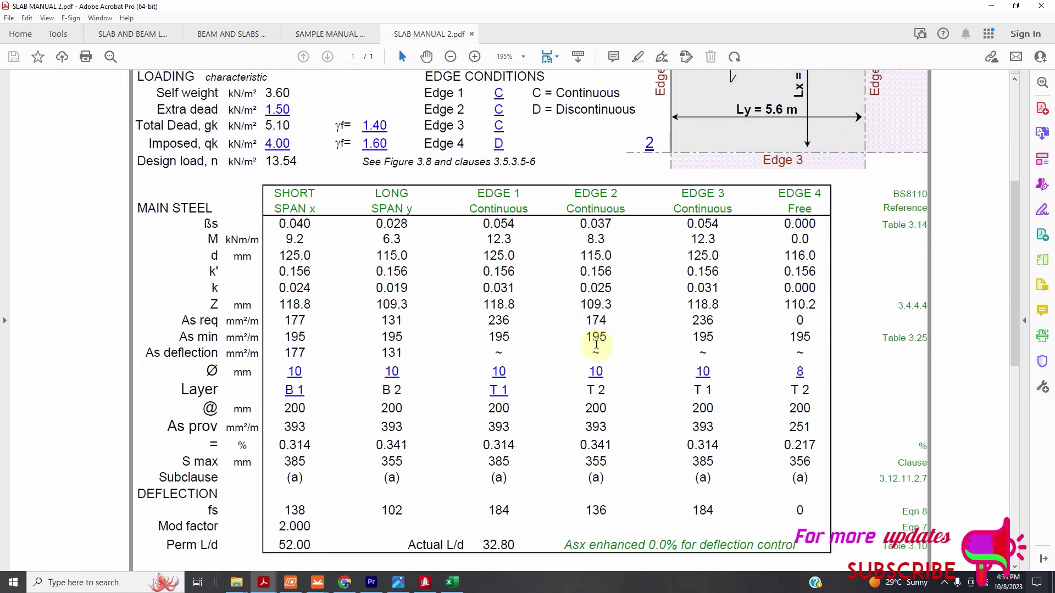
pyautogui.scroll(-8, 595, 353)
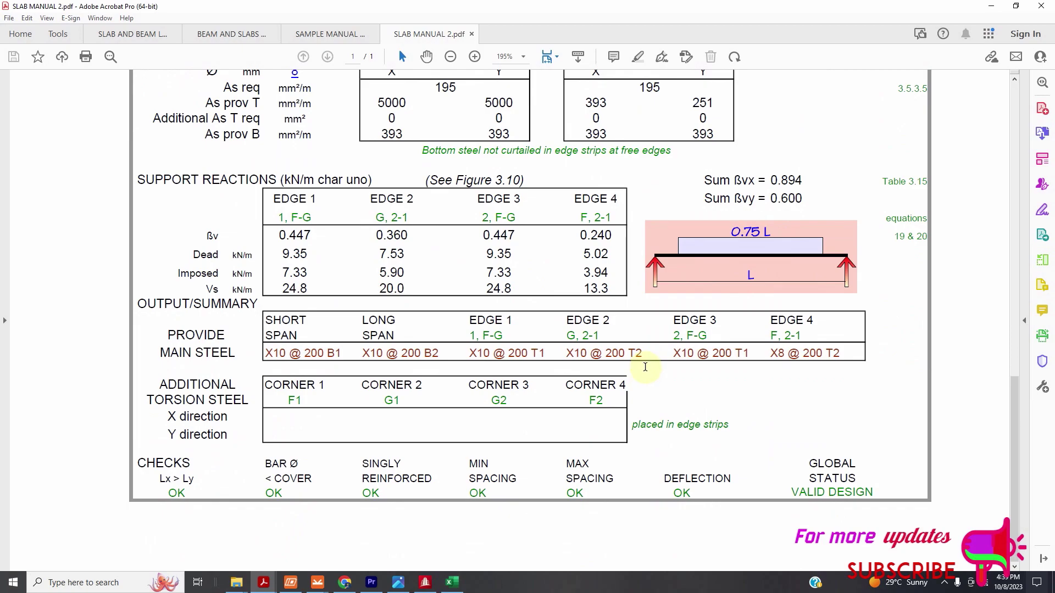
pyautogui.scroll(8, 651, 338)
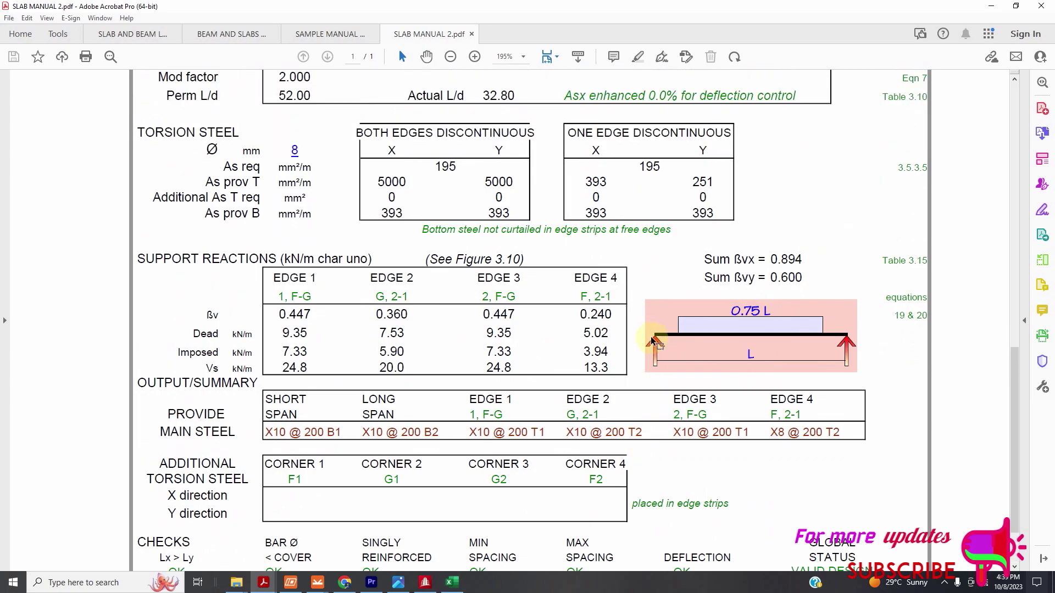
pyautogui.scroll(2, 660, 340)
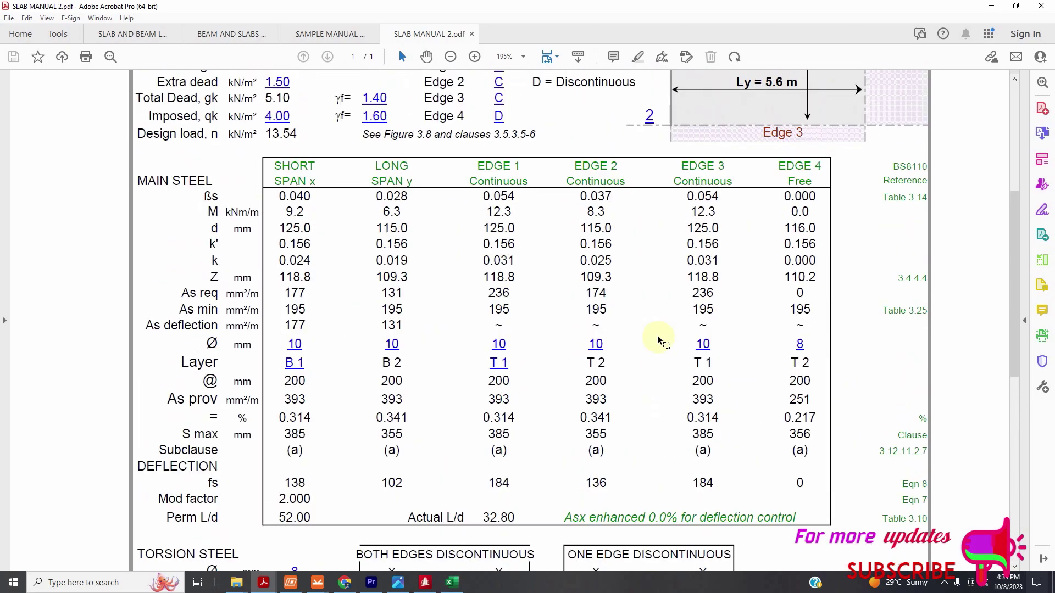
pyautogui.scroll(-10, 658, 335)
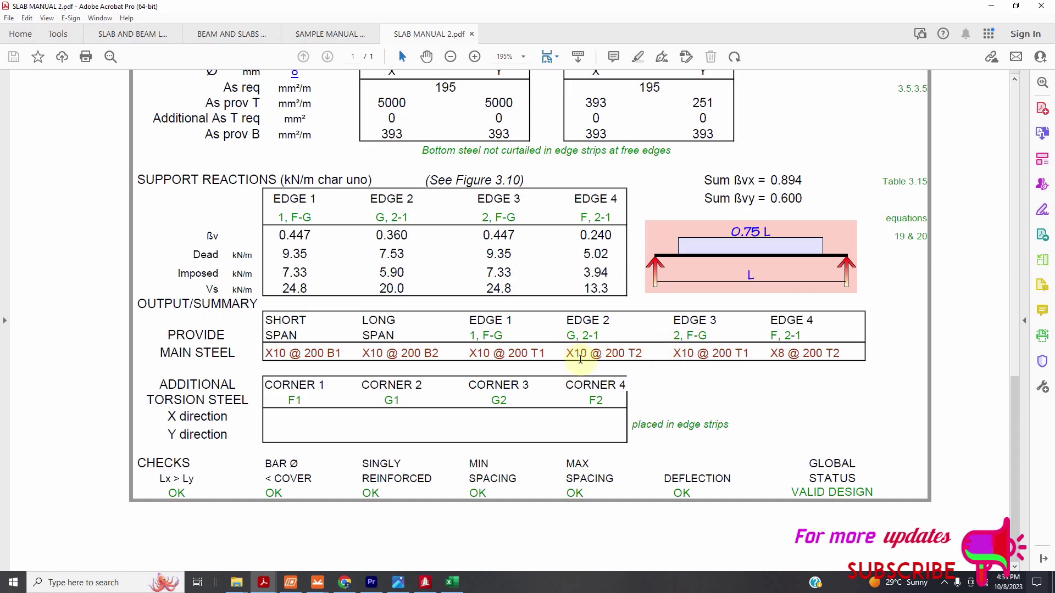
pyautogui.scroll(5, 580, 354)
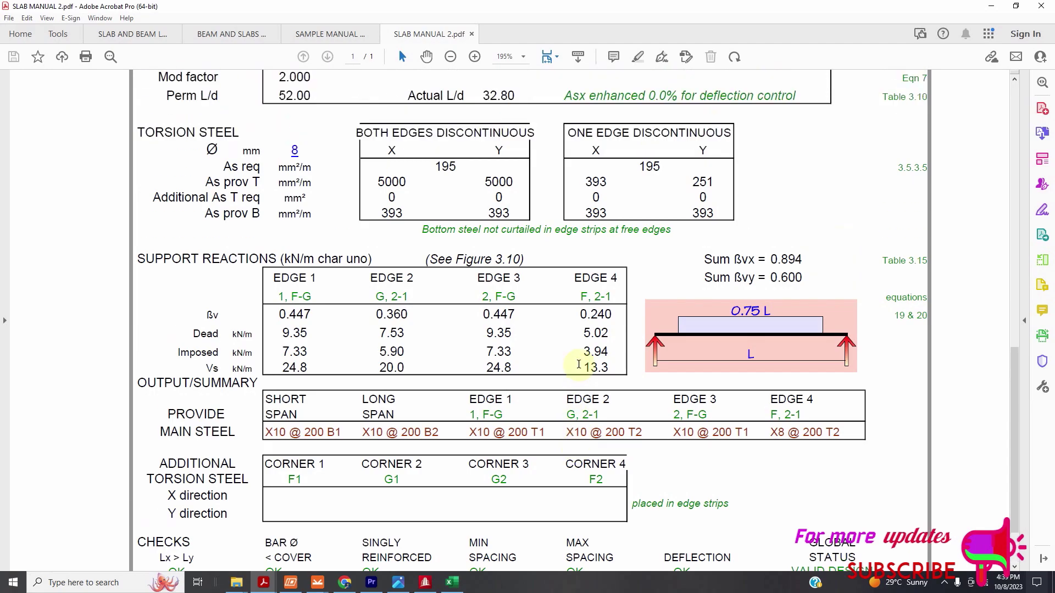
pyautogui.scroll(-4, 575, 357)
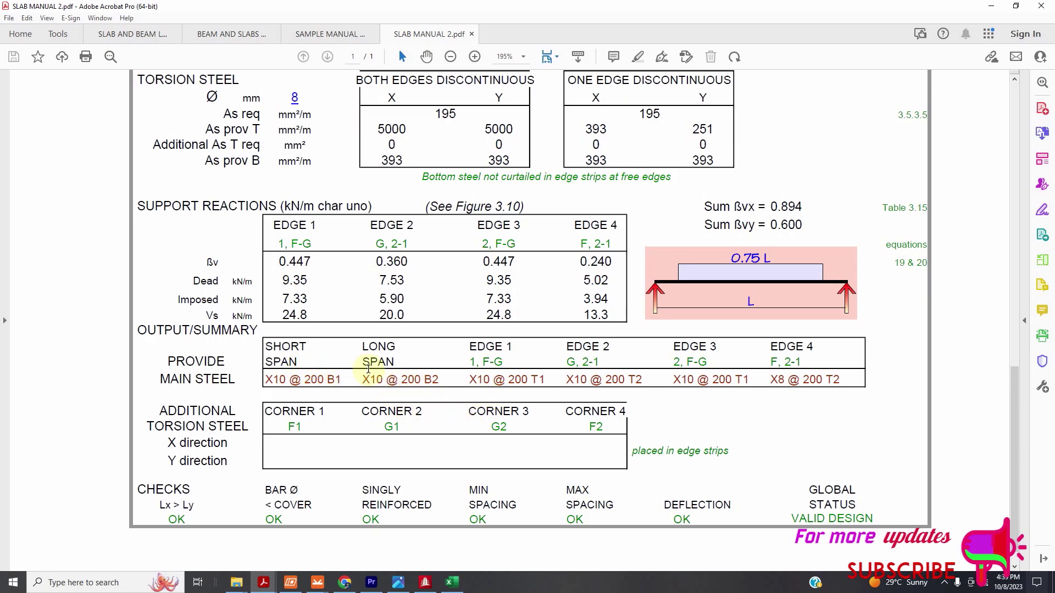
pyautogui.scroll(2, 305, 364)
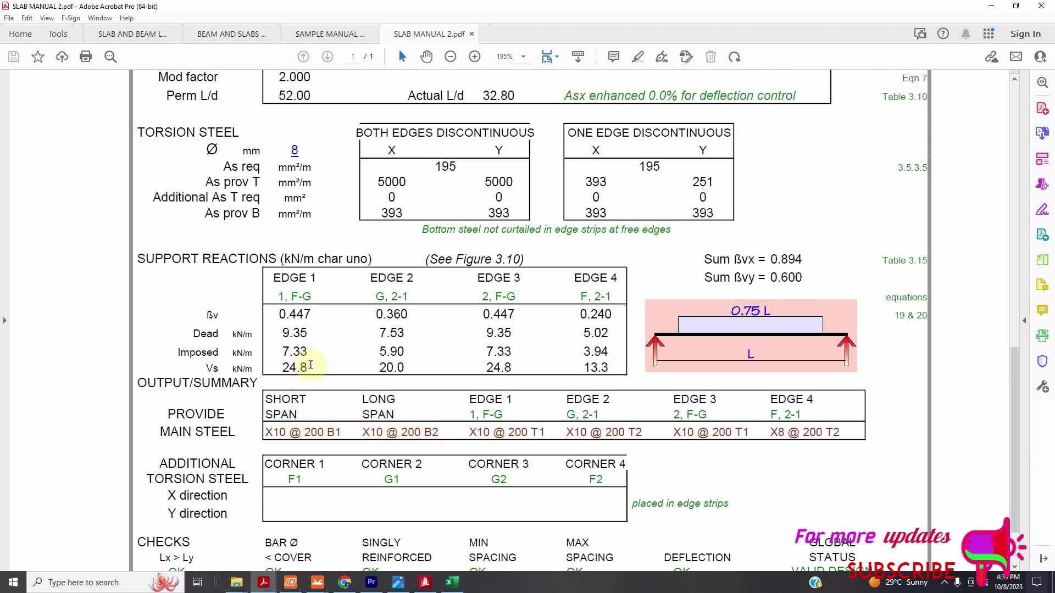
pyautogui.scroll(-3, 314, 371)
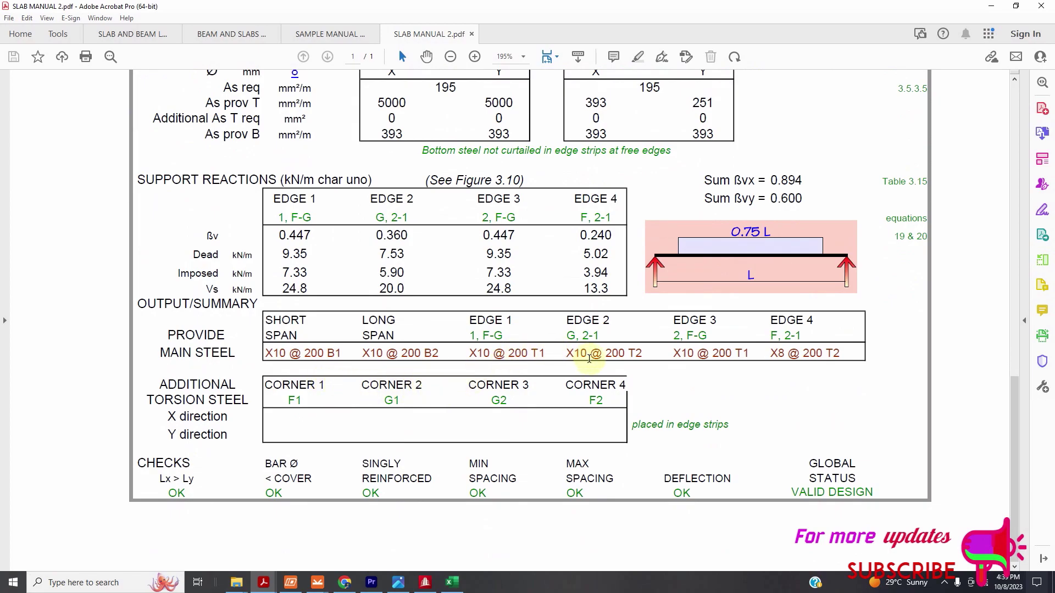
pyautogui.scroll(2, 818, 363)
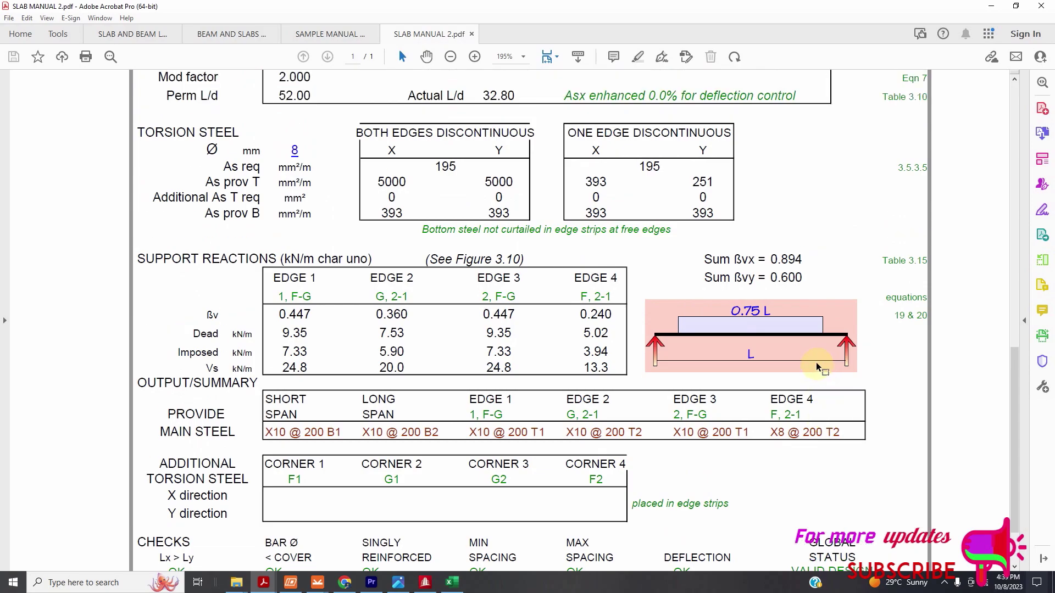
pyautogui.scroll(6, 817, 376)
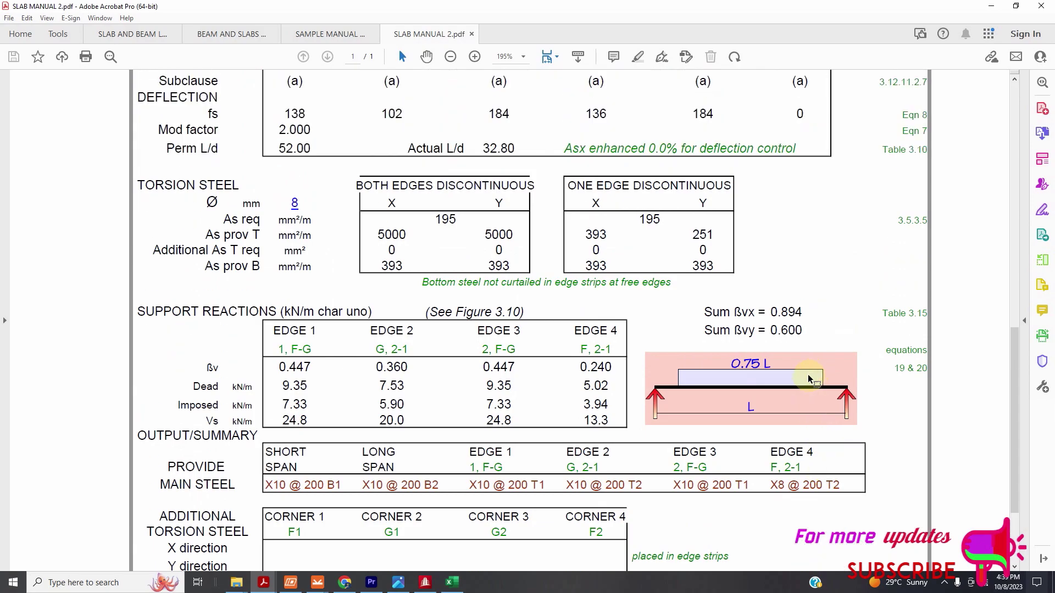
pyautogui.scroll(1, 809, 379)
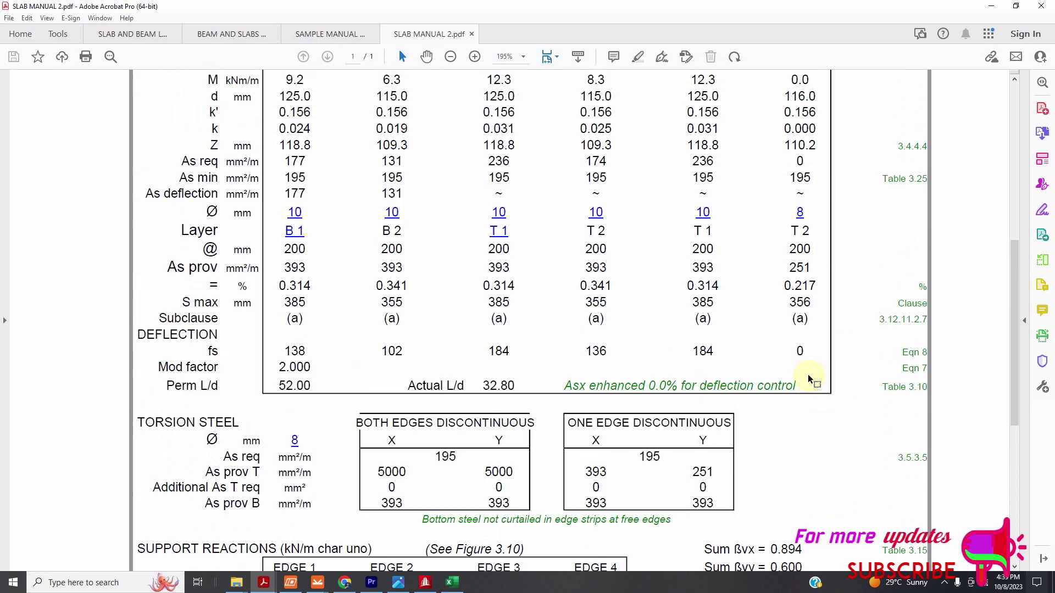
pyautogui.scroll(2, 809, 379)
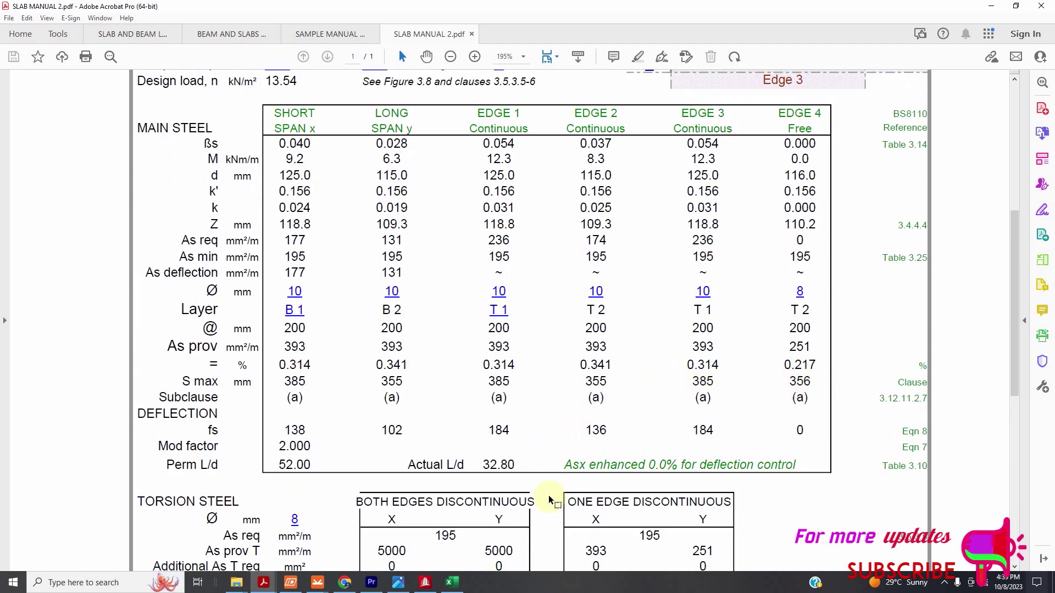
# Step: Bring up Bandicam's main window from the hidden tray icons, listing its recorded videos
pyautogui.click(944, 584)
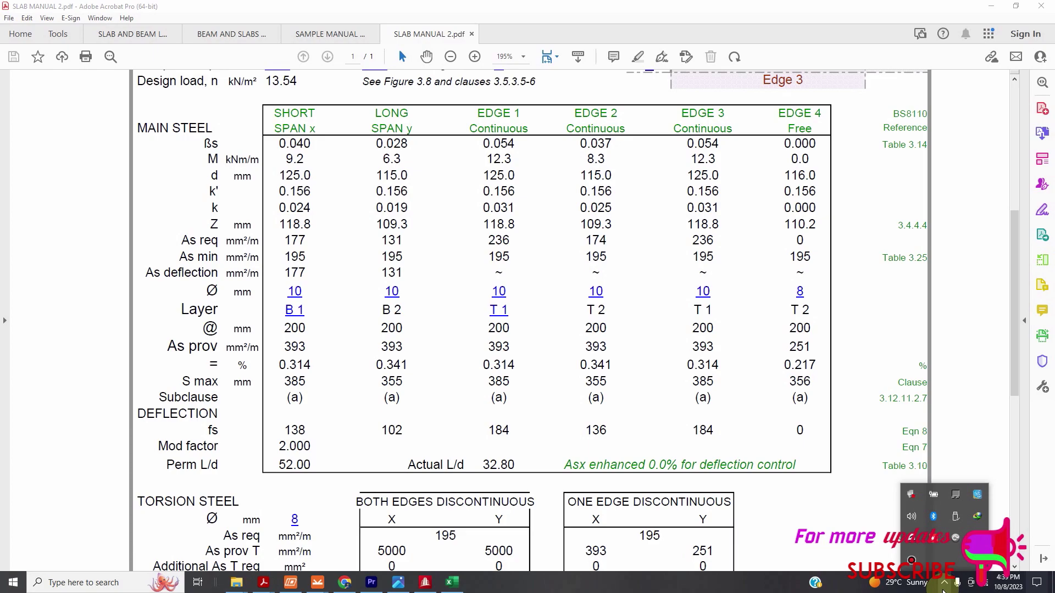
pyautogui.click(911, 561)
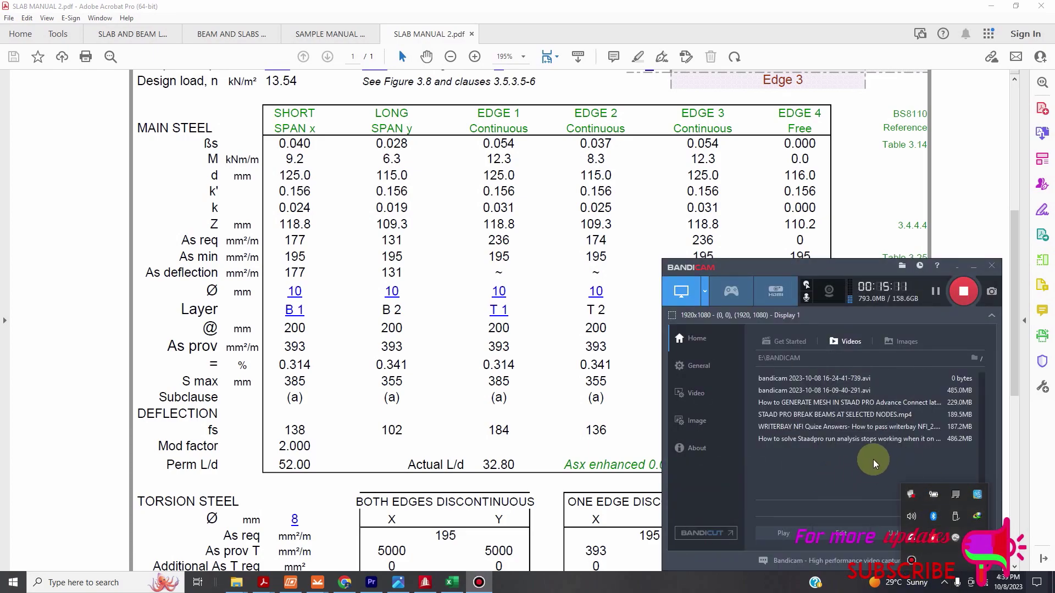
pyautogui.click(859, 466)
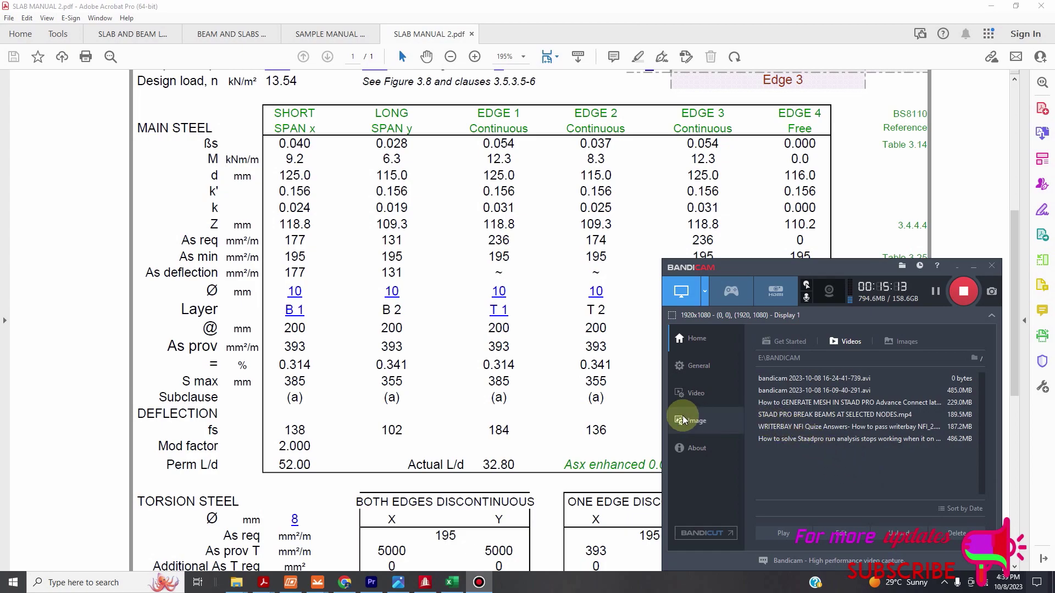